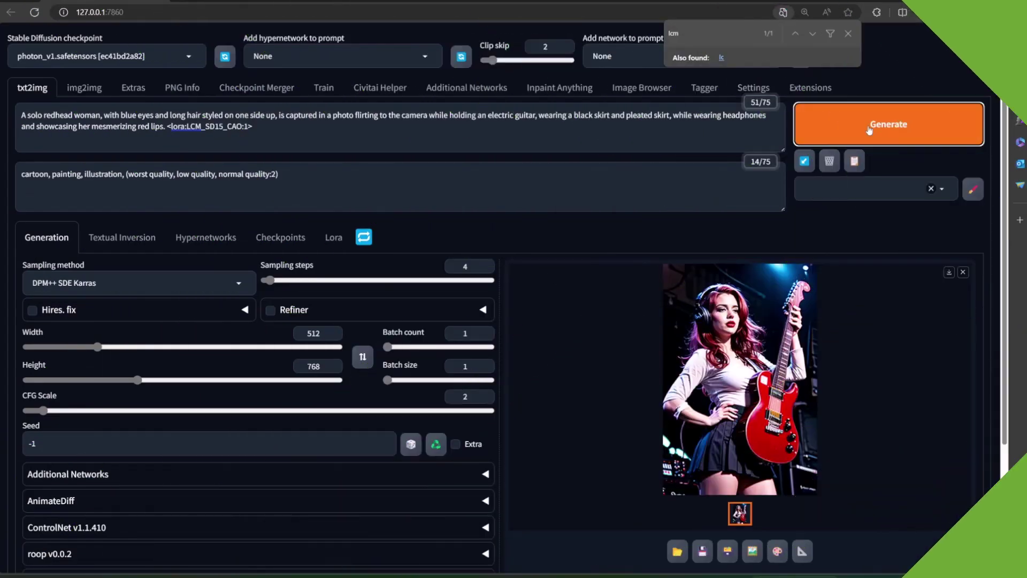
- Run the 4-step LCM redhead-guitarist portraits on Generate forever, watch the console, then cancel the loop
right_click(869, 130)
left_click(870, 136)
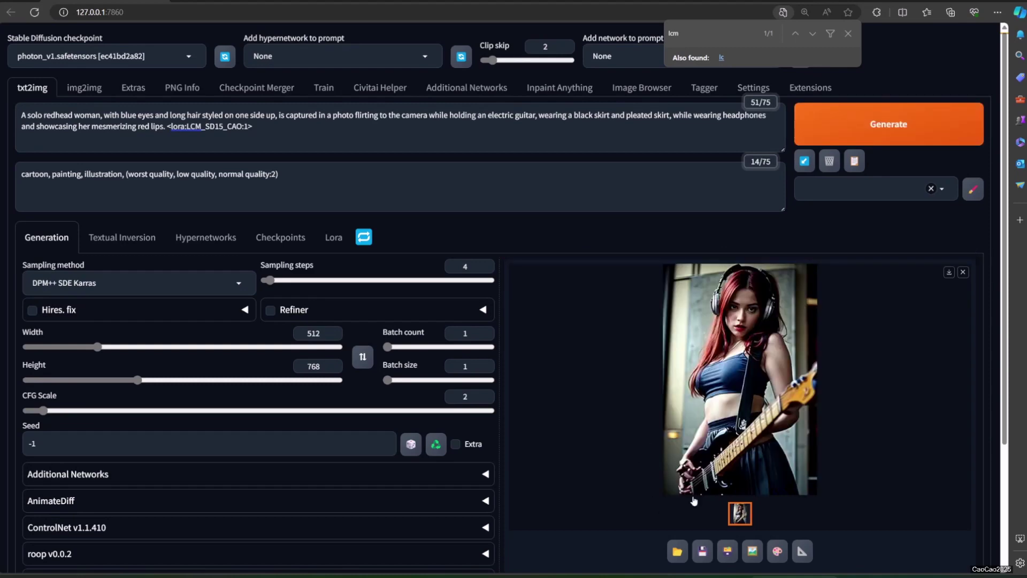
key("alt+Tab")
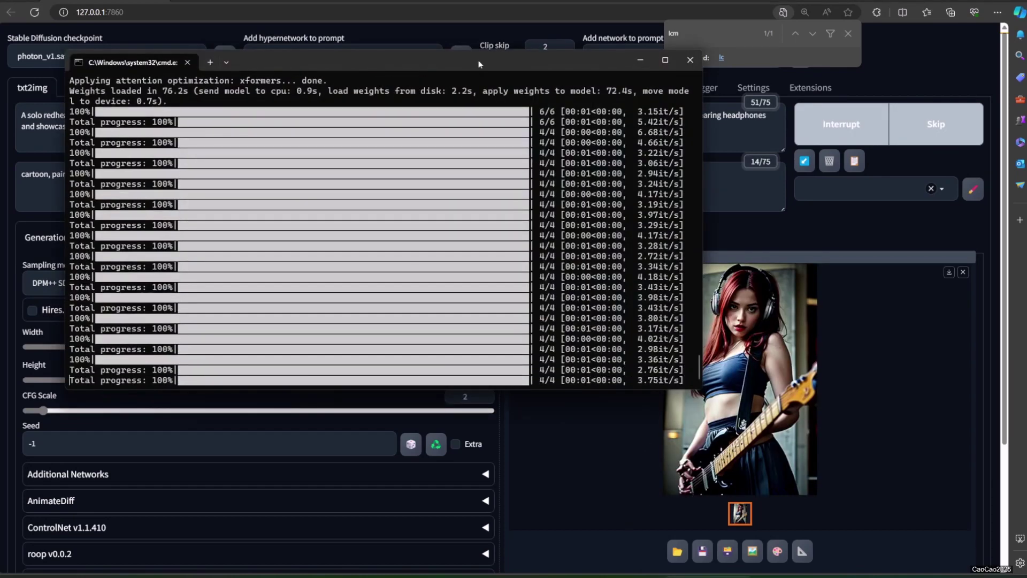
left_click_drag(455, 84, 397, 153)
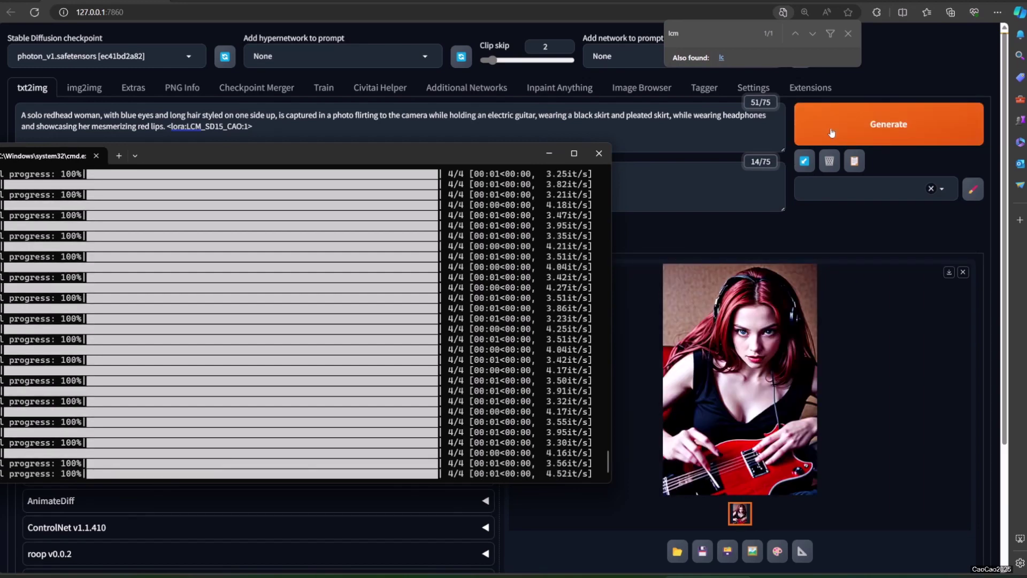
key("alt+Tab")
right_click(831, 132)
left_click(839, 157)
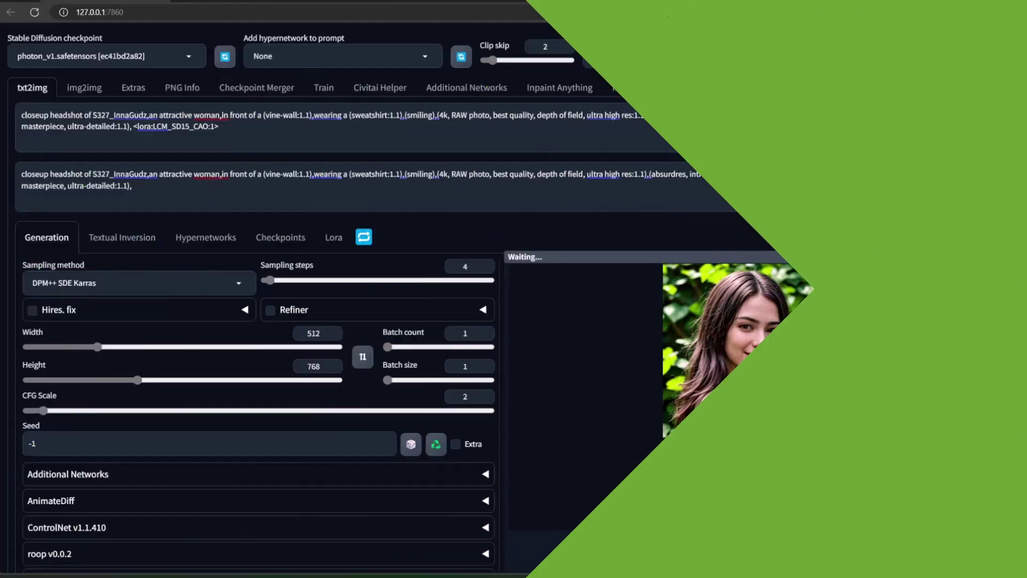
- Bring up the console log to follow the <lora:LCM_SD15_CAO:1> headshot generation
key("alt+Tab")
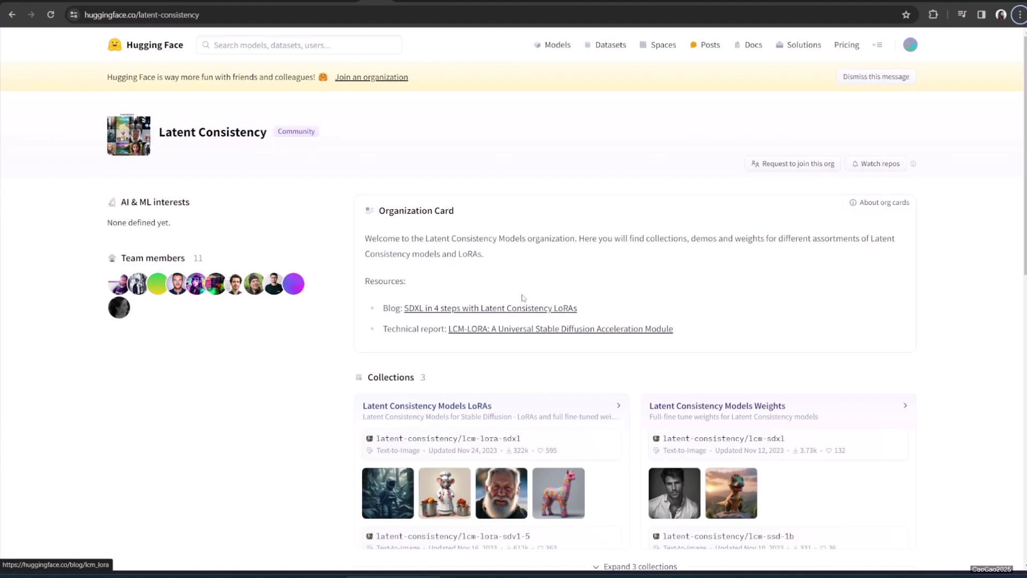
- Scroll the Latent Consistency page and open the lcm-lora-sdv1-5 model page
scroll(522, 298, "down", 2)
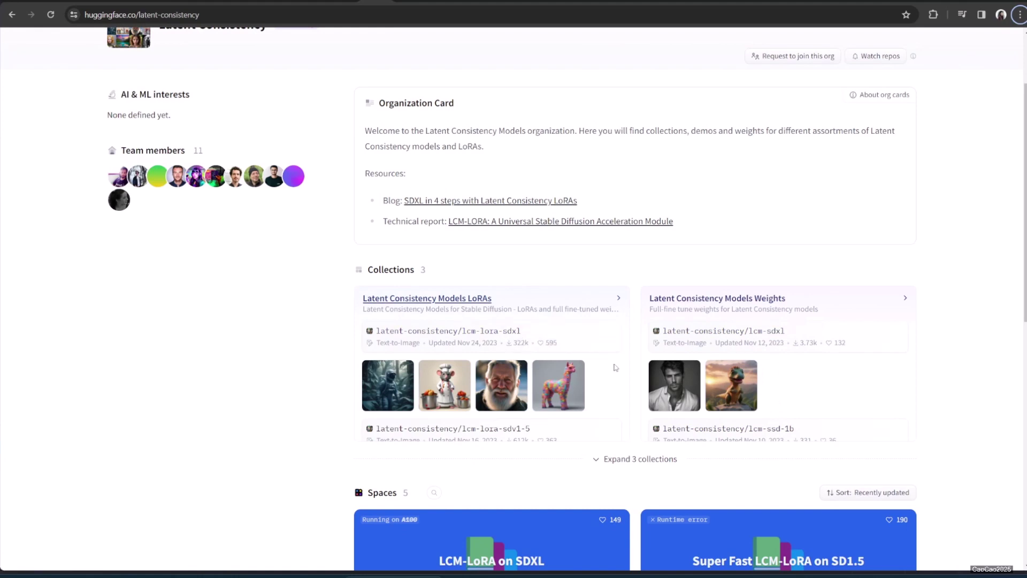
left_click(499, 431)
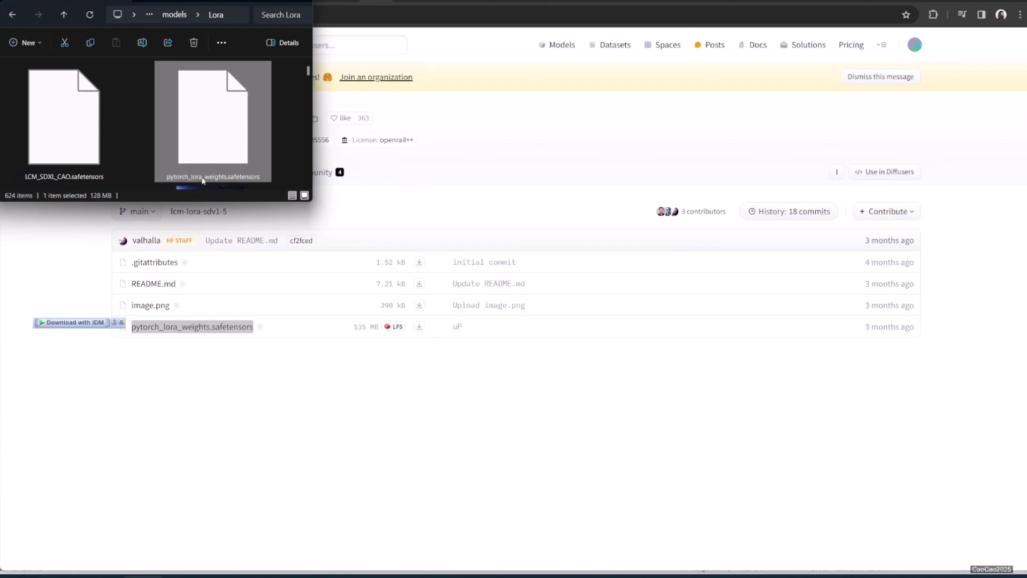
- Rename pytorch_lora_weights.safetensors to LCM_SD15_CAO, then return to the browser
key("F2")
type("LCM_SD15_CAO")
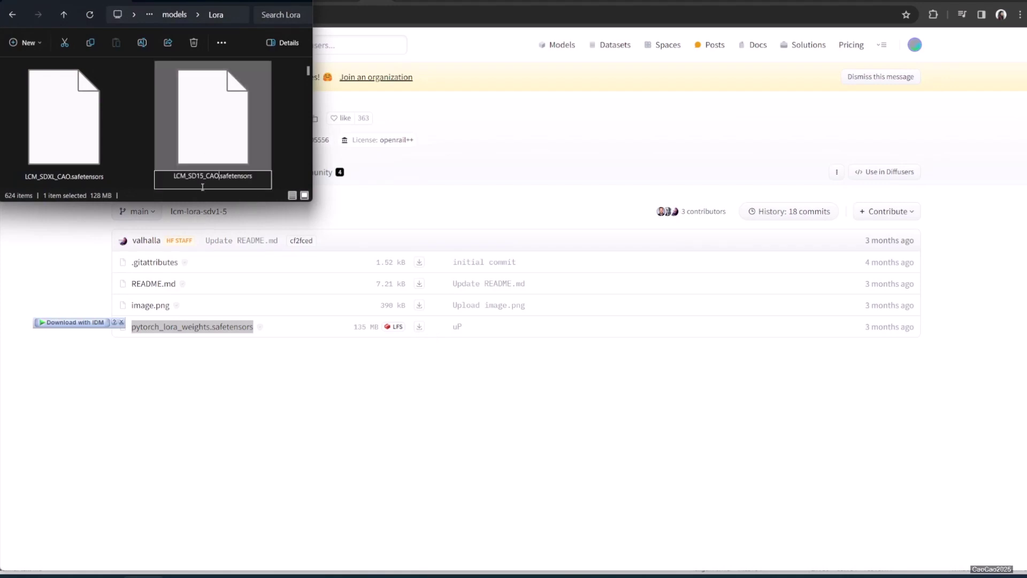
left_click(142, 156)
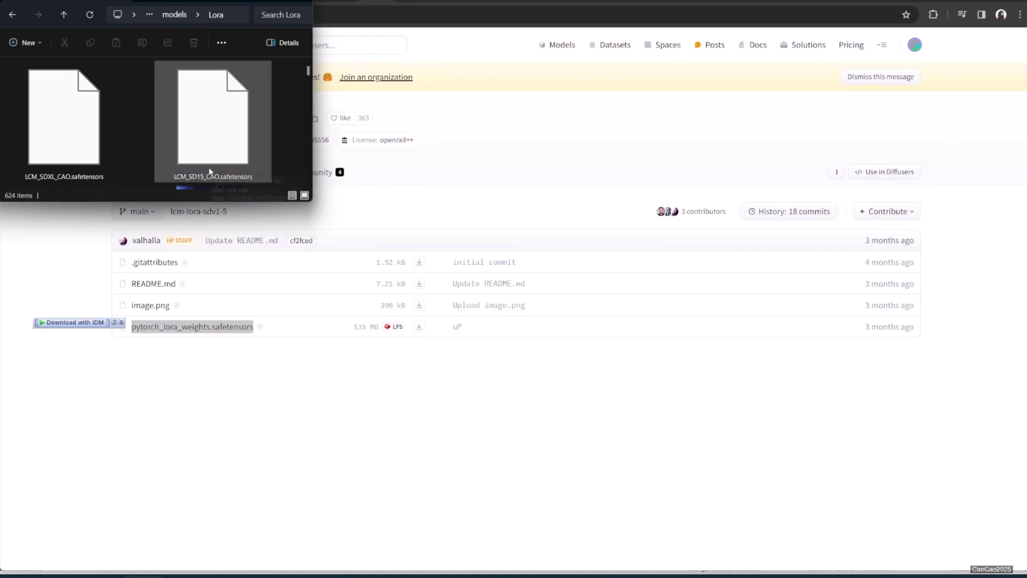
key("alt+Tab")
- Open the lcm-lora-sdxl model card and its files list, then bring up the Lora folder
left_click(188, 127)
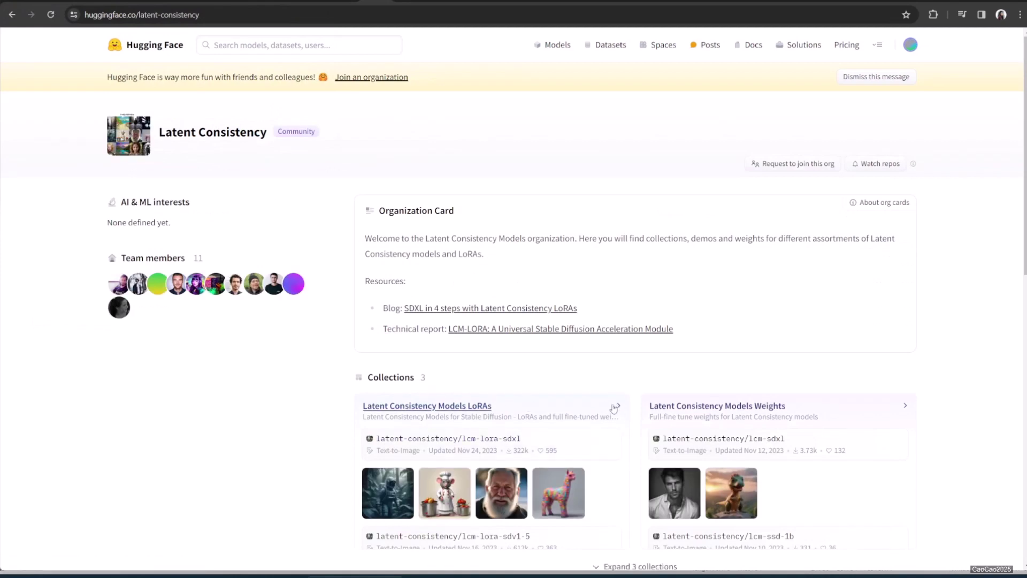
left_click(509, 442)
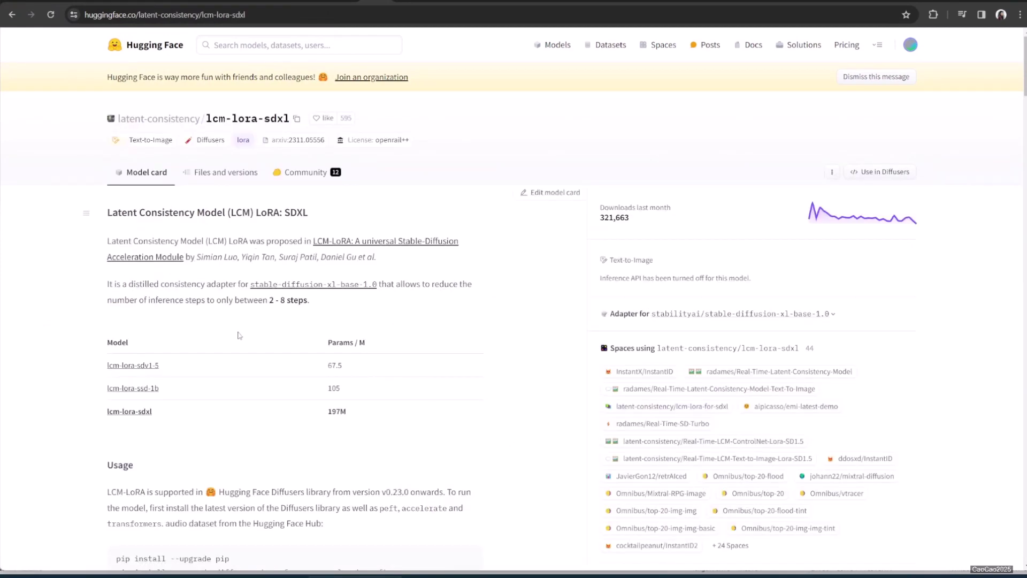
scroll(239, 336, "down", 6)
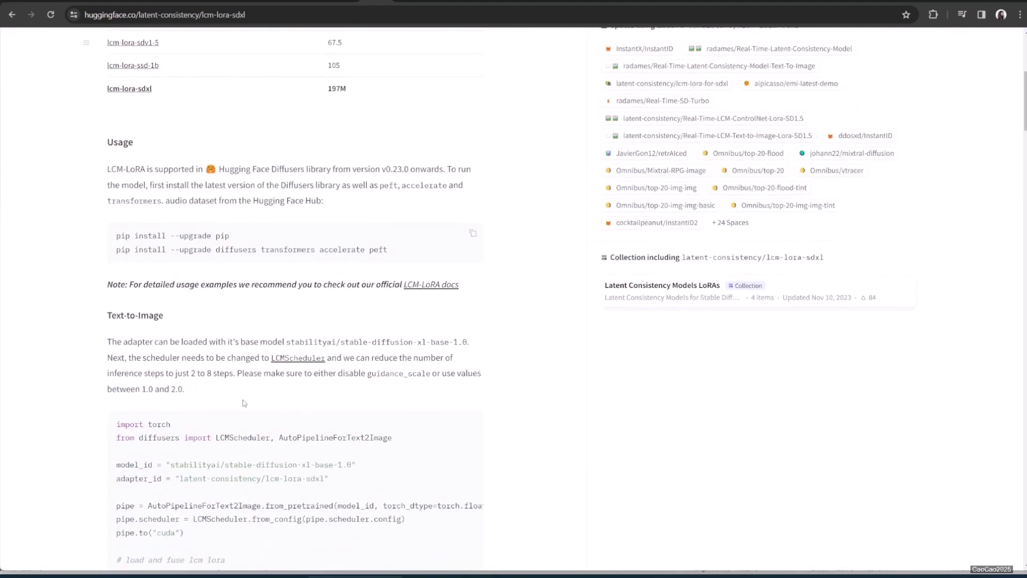
scroll(243, 402, "up", 6)
left_click(224, 172)
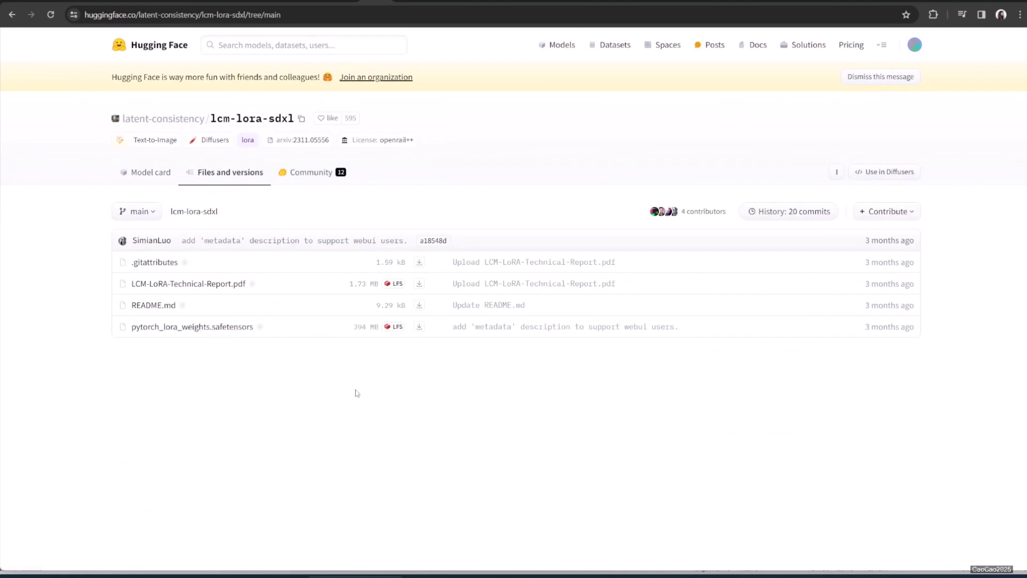
key("alt+Tab")
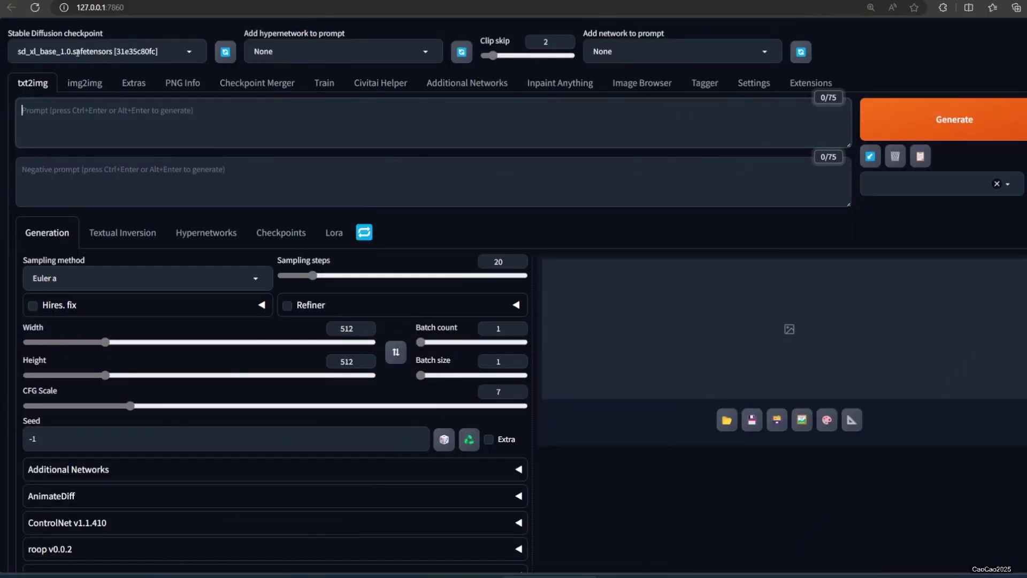
- Set the image width and height to 1024
double_click(341, 327)
type("10247")
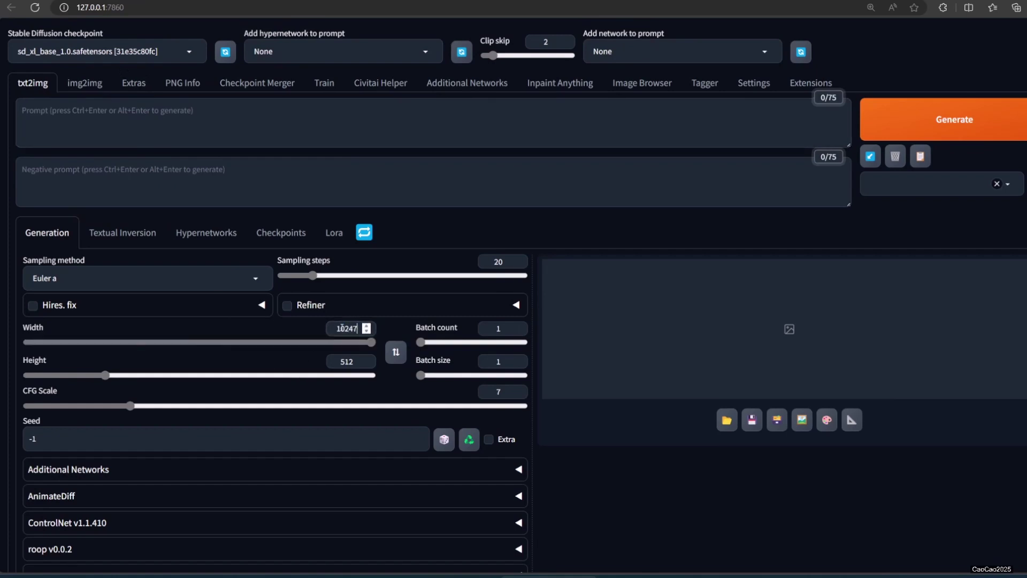
key("BackSpace")
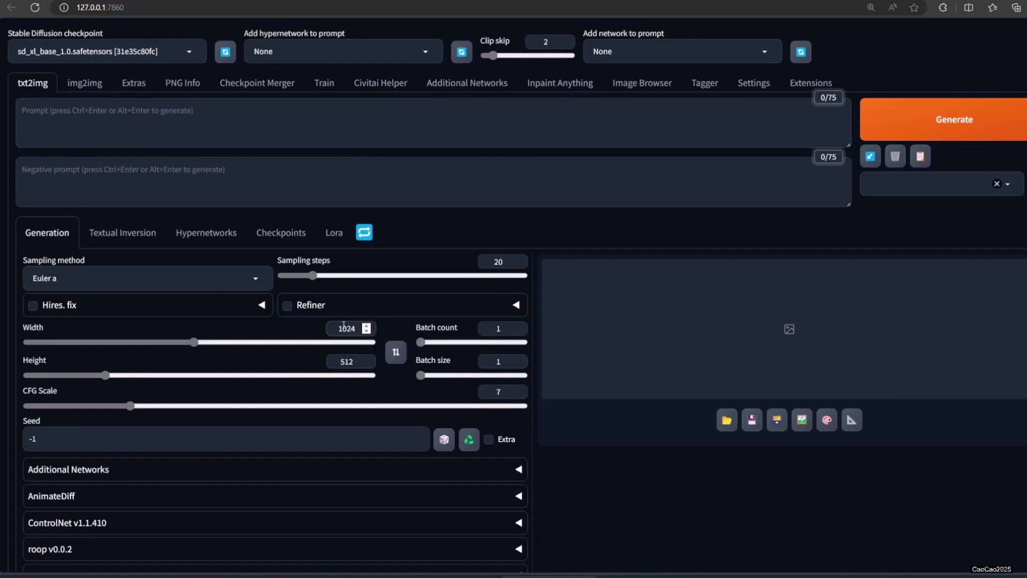
double_click(349, 361)
type("1024")
- Paste 'masterpiece, high-quality, pretty girl' as prompt and 'worst quality, low quality' as negative
left_click(141, 130)
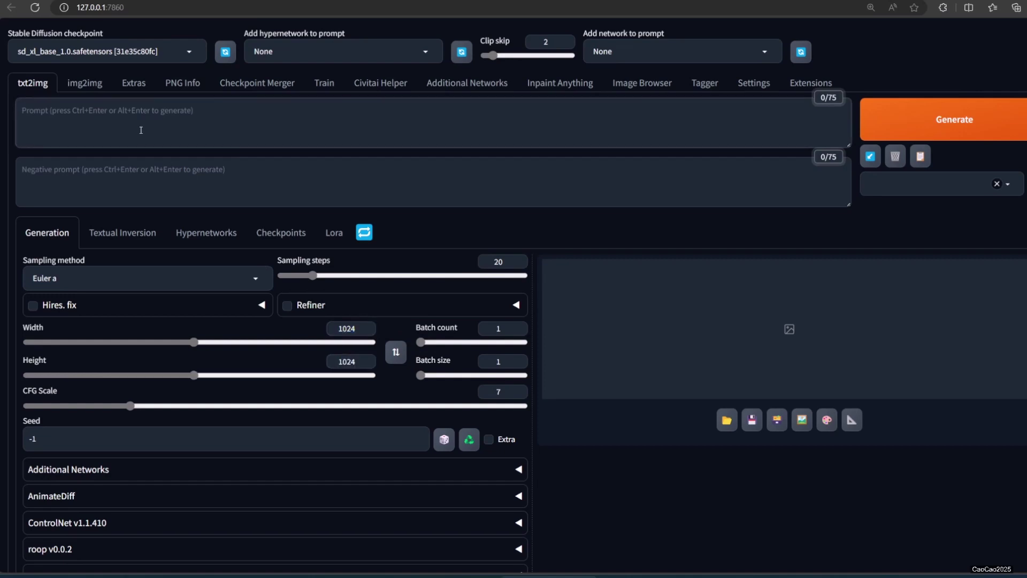
left_click(152, 168)
left_click(147, 125)
type("masterpiece, high-quality, pretty girl")
left_click(72, 187)
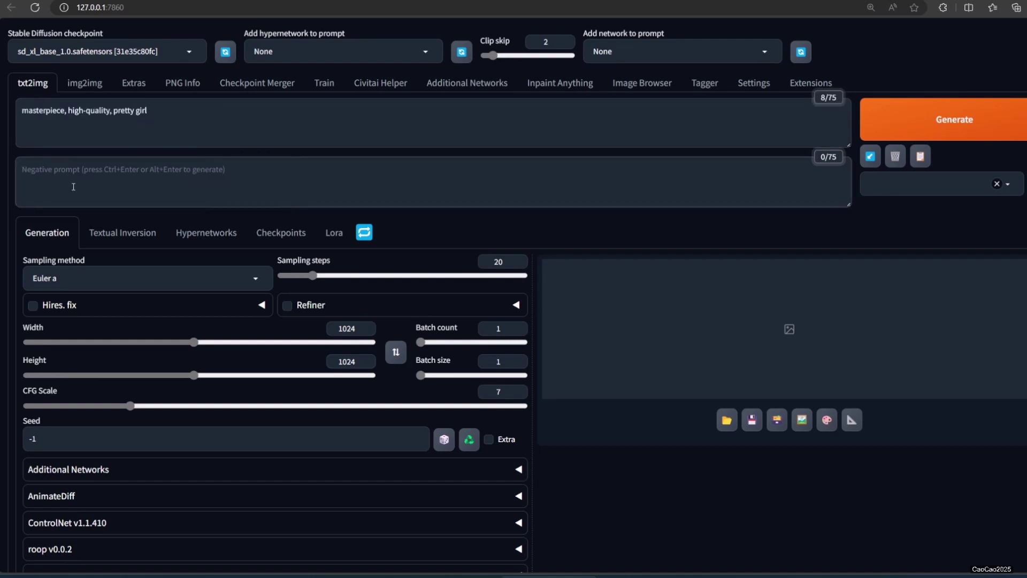
type("worst quality, low quality")
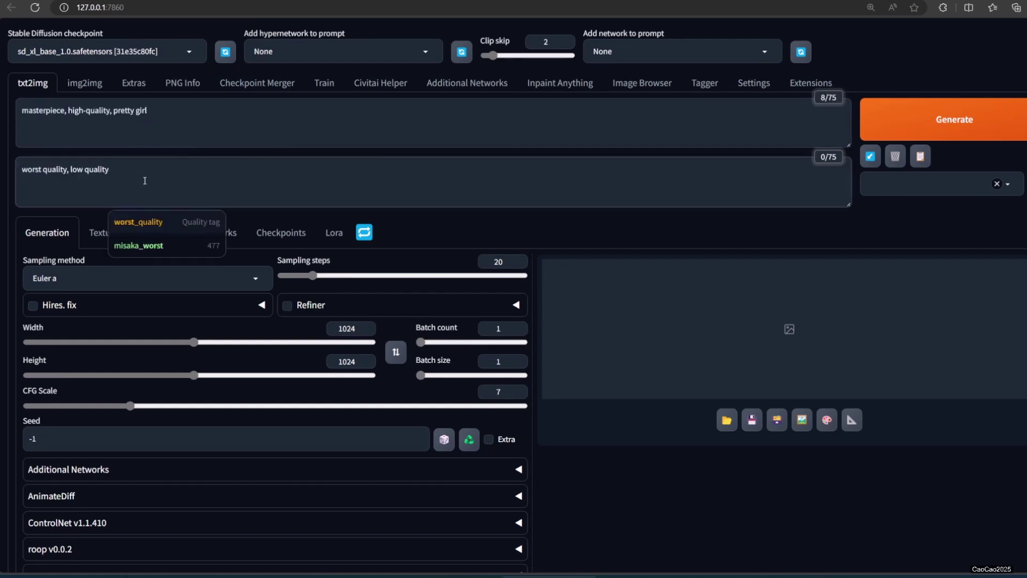
- Keep the Euler a sampler and start the SDXL generation
left_click(99, 273)
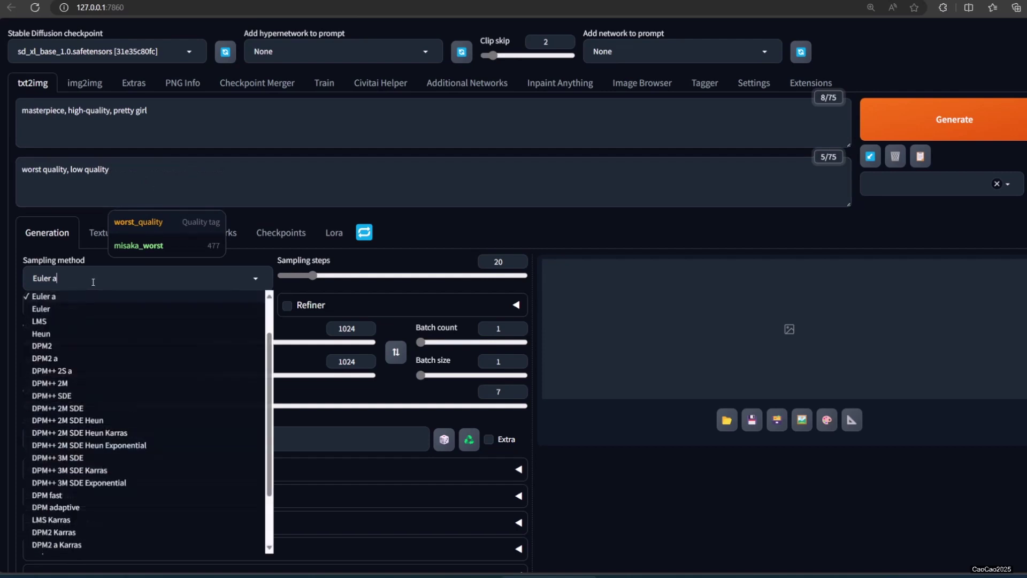
scroll(86, 321, "up", 2)
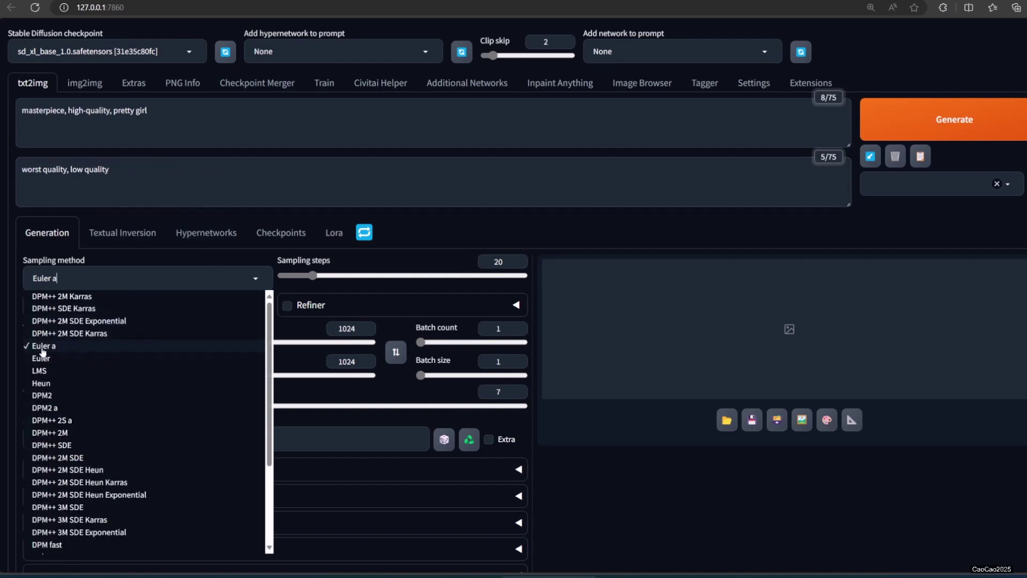
left_click(40, 346)
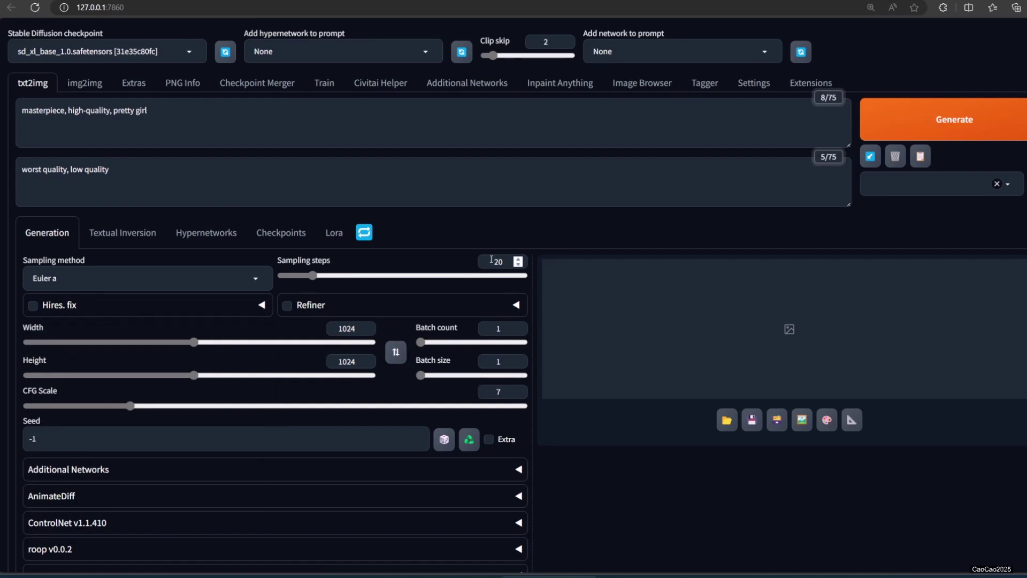
left_click(904, 112)
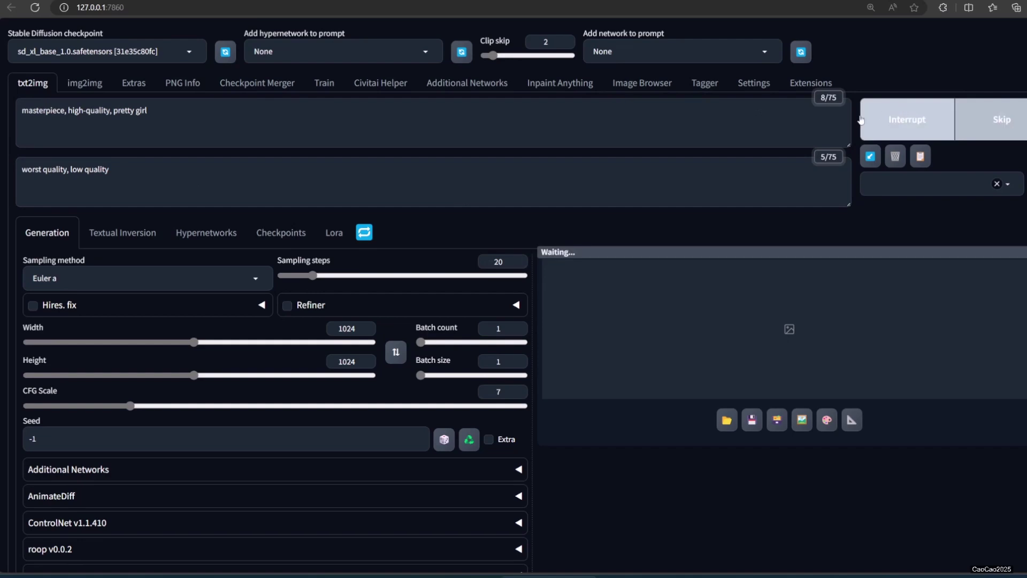
- Check the console and view the finished 20-step SDXL portrait full screen
left_click(770, 571)
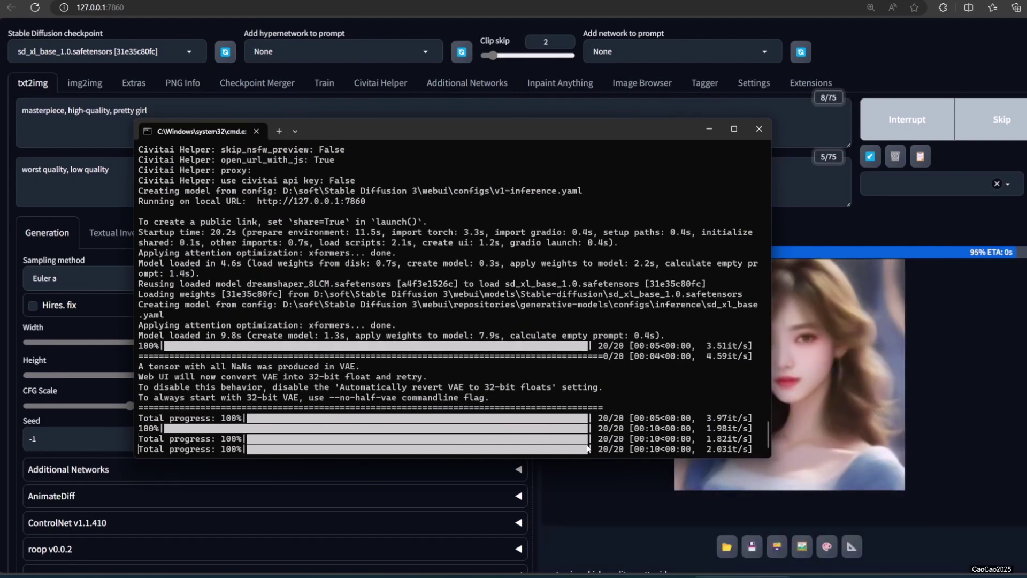
left_click(804, 231)
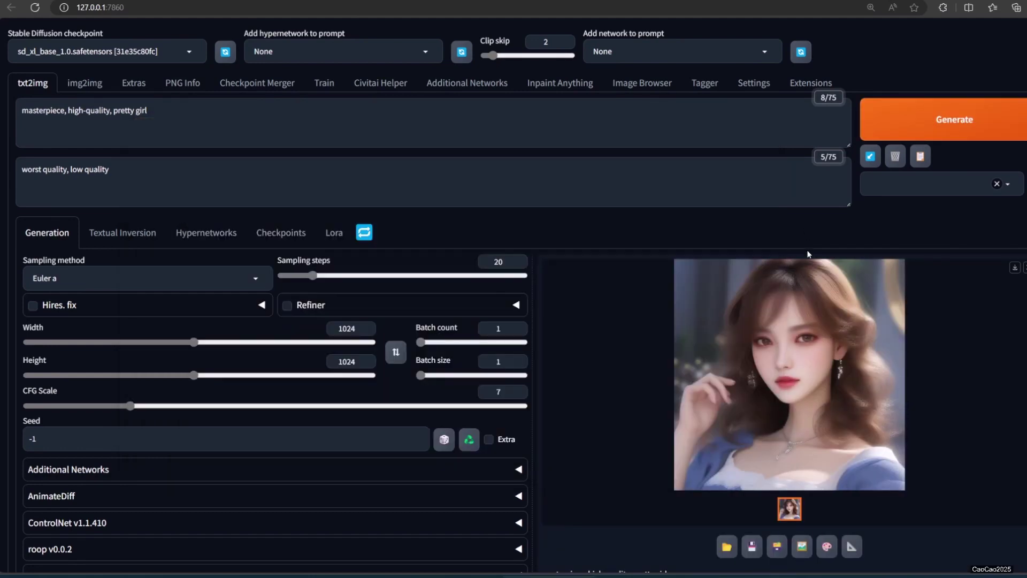
left_click(803, 338)
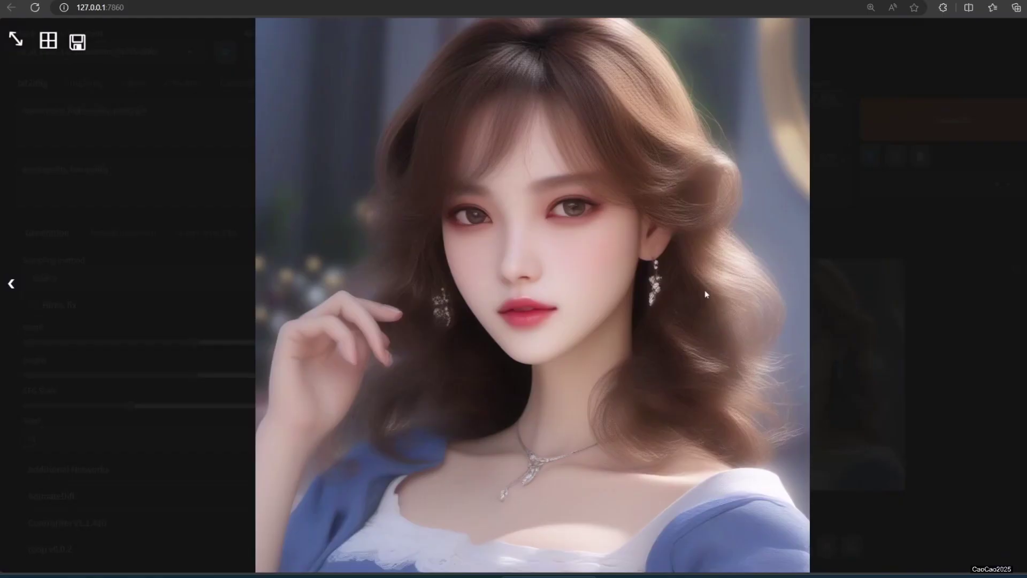
left_click(922, 309)
- Generate more 20-step SDXL portraits and review the latest result full screen
left_click(906, 127)
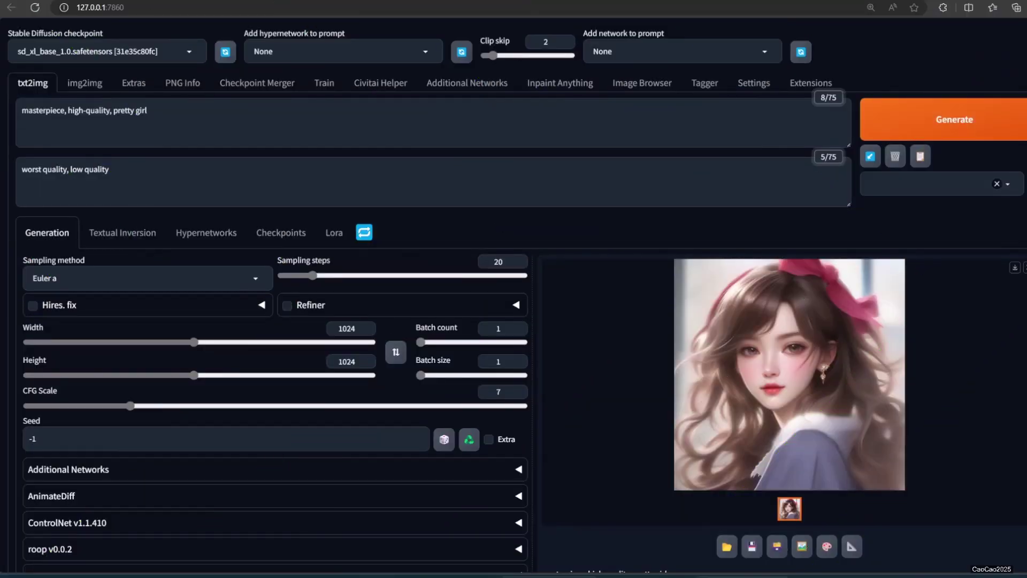
key("alt+Tab")
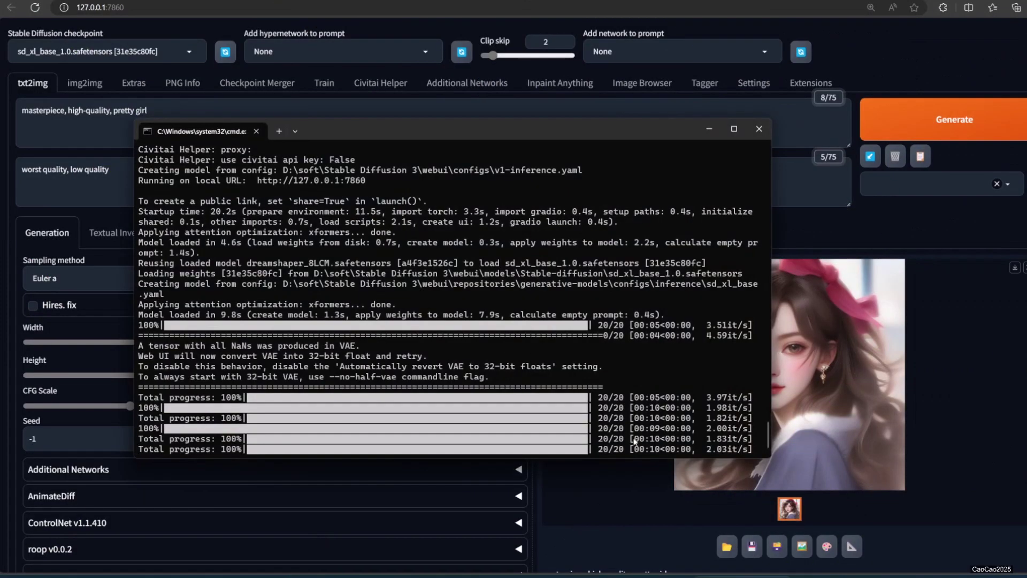
key("alt+Tab")
left_click(905, 124)
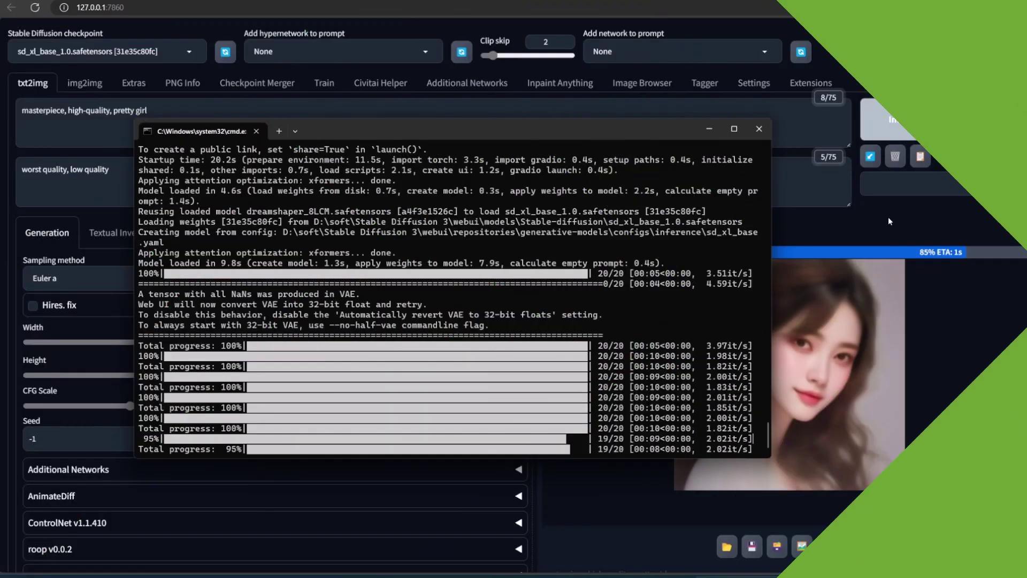
key("alt+Tab")
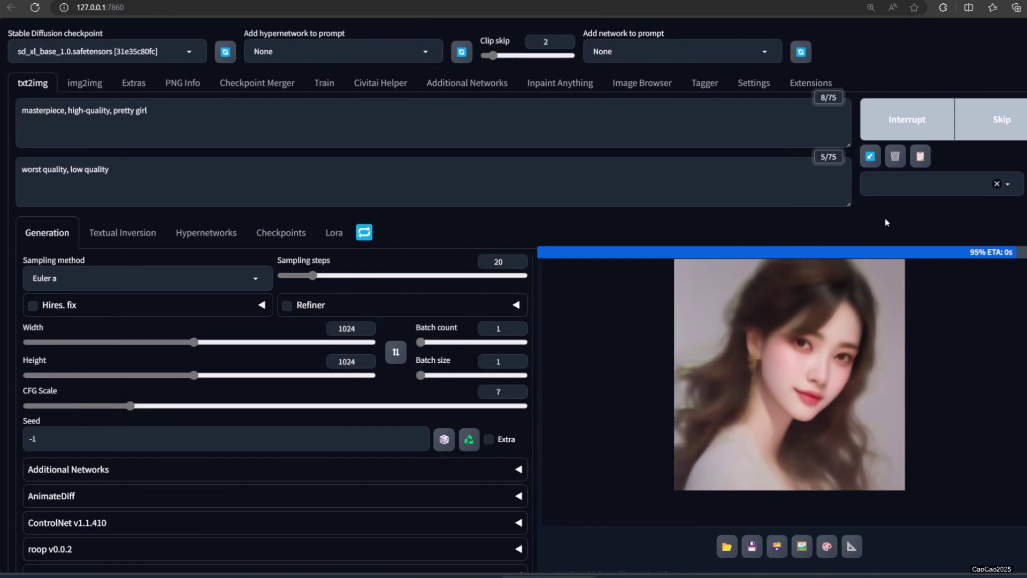
left_click(794, 307)
left_click(891, 345)
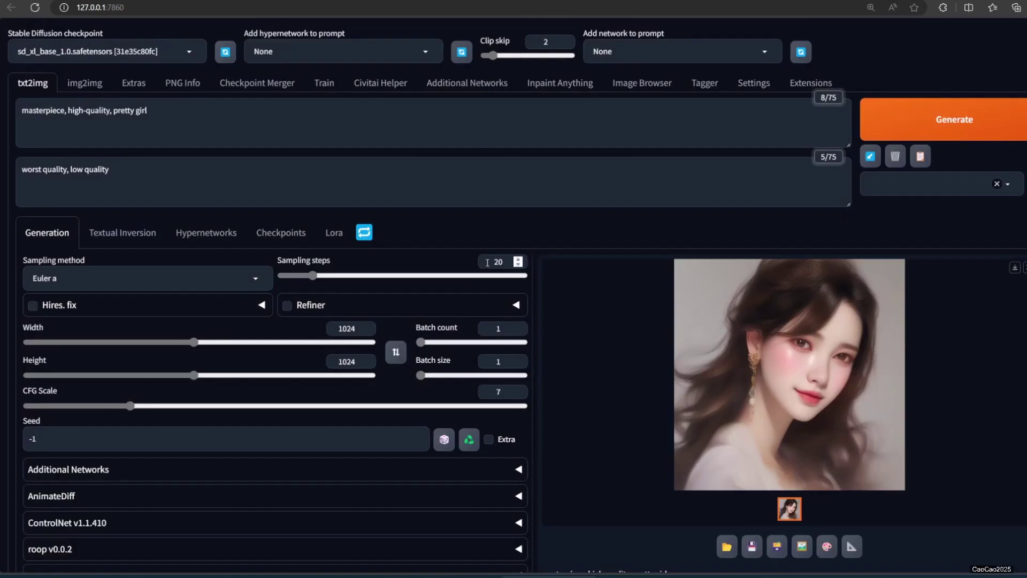
- Lower sampling steps from 20 to 4 and generate, giving a blurry image
left_click_drag(487, 262, 511, 263)
type("4")
left_click(934, 131)
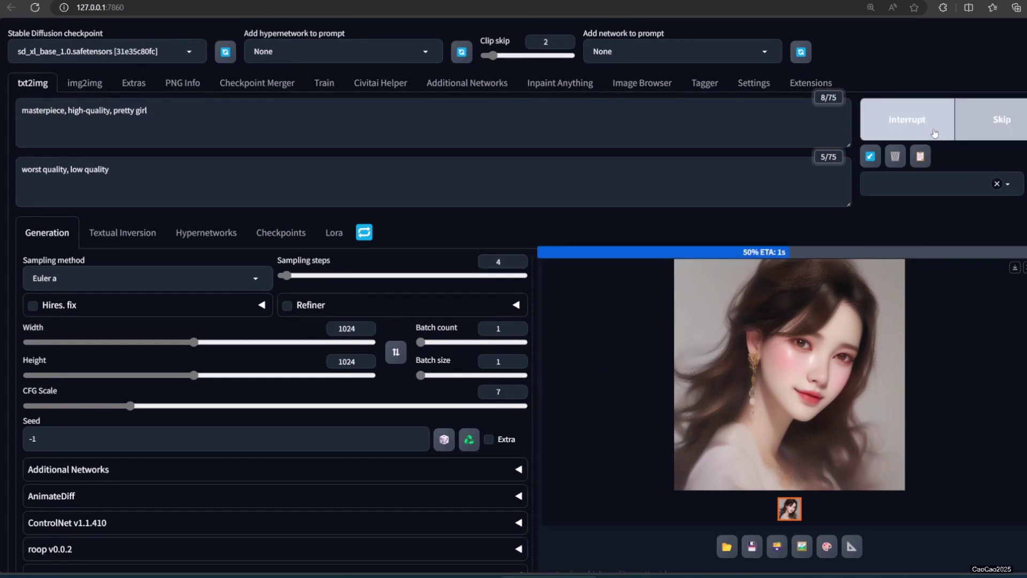
- Inspect the blurry 4-step image full size and generate again
left_click(828, 360)
left_click(932, 367)
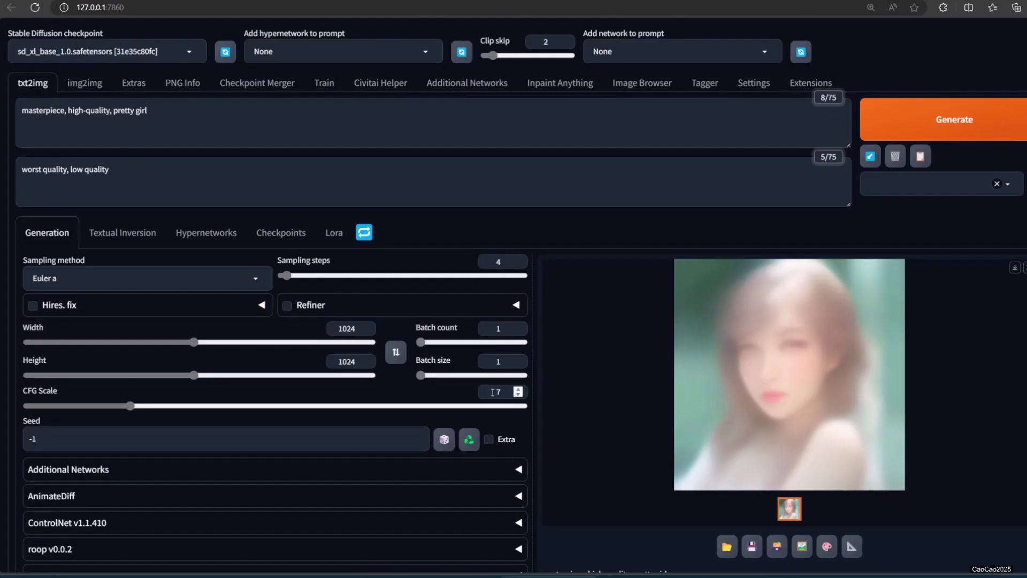
left_click(935, 102)
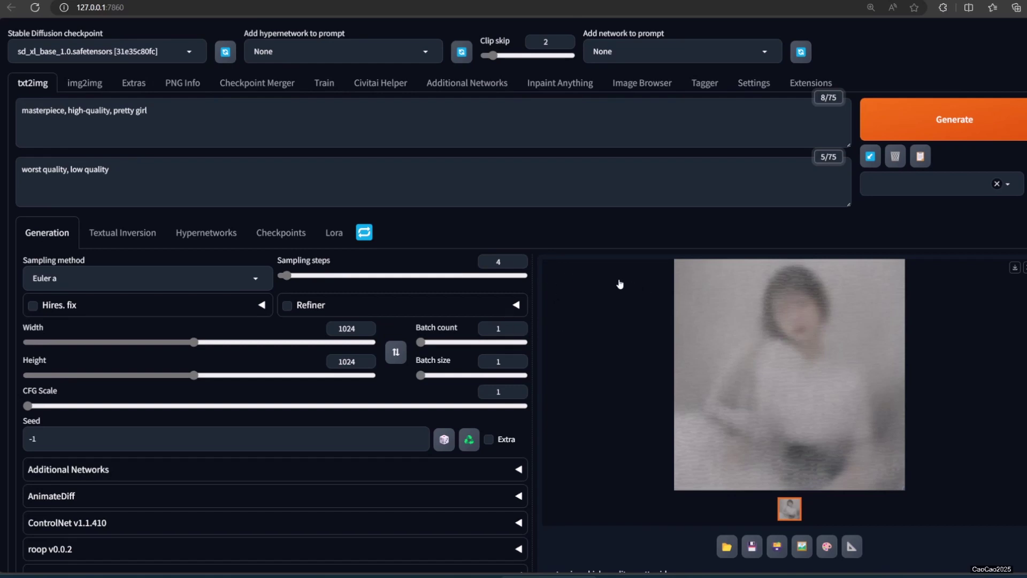
- Set sampling steps to 25 and CFG scale to 7, then view the sharp portrait
double_click(498, 262)
type("25")
double_click(514, 390)
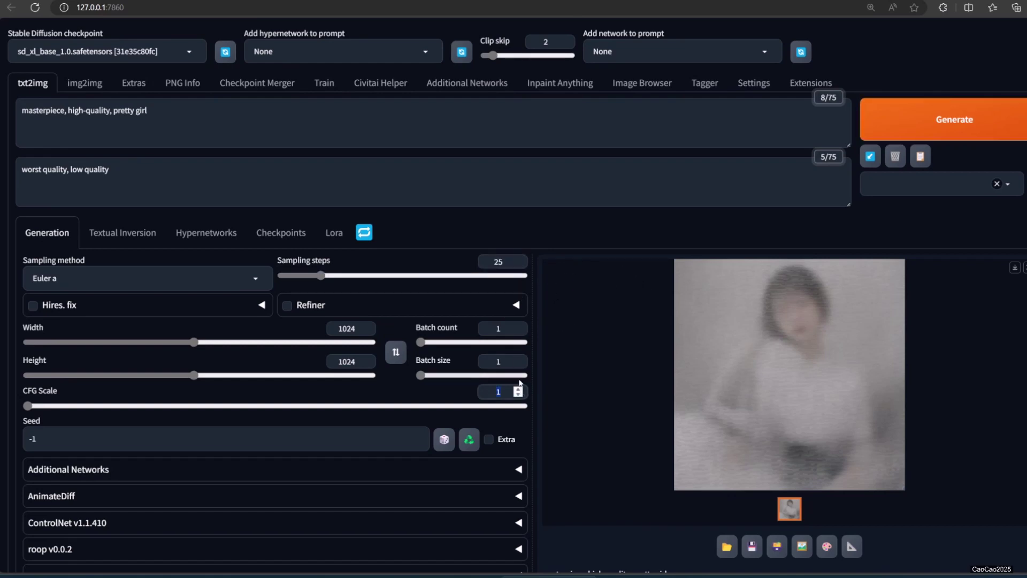
type("7")
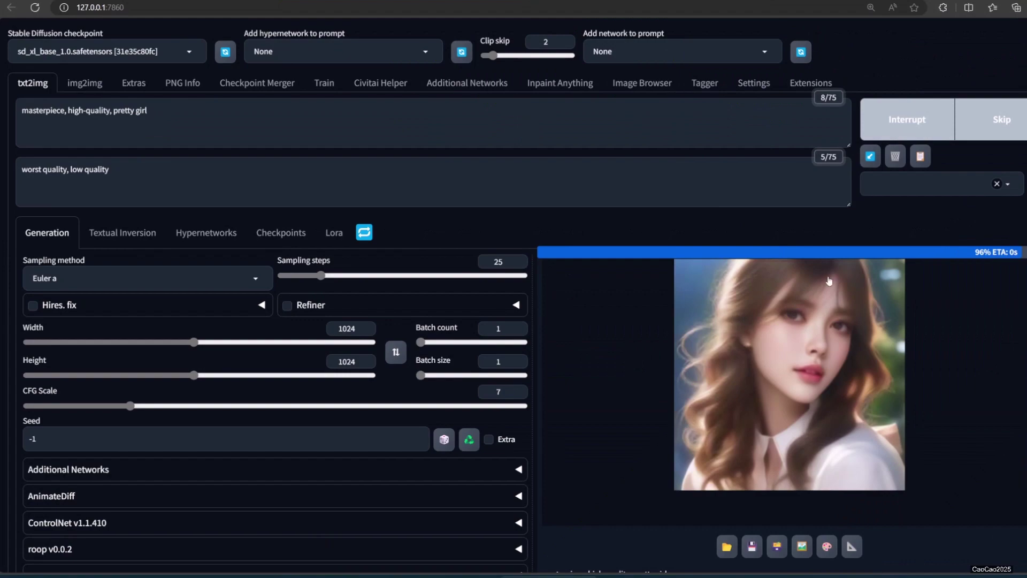
left_click(818, 329)
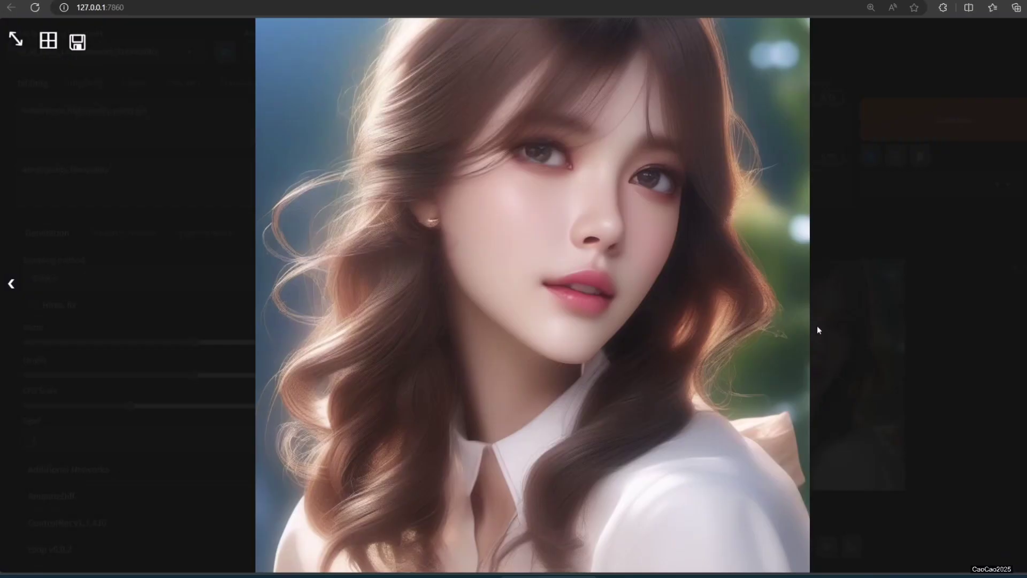
- Paste the <lora:LCM_SDXL_CAO:1> tag at the end of the prompt
left_click(900, 404)
key("ctrl+f")
type("lcm")
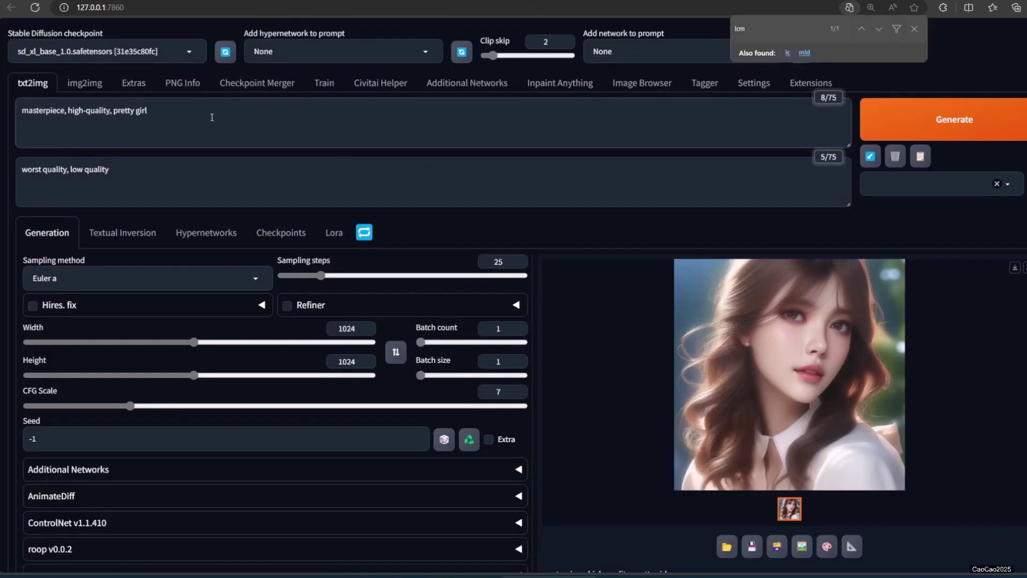
type("<lora:LCM_SDXL_CAO:1>")
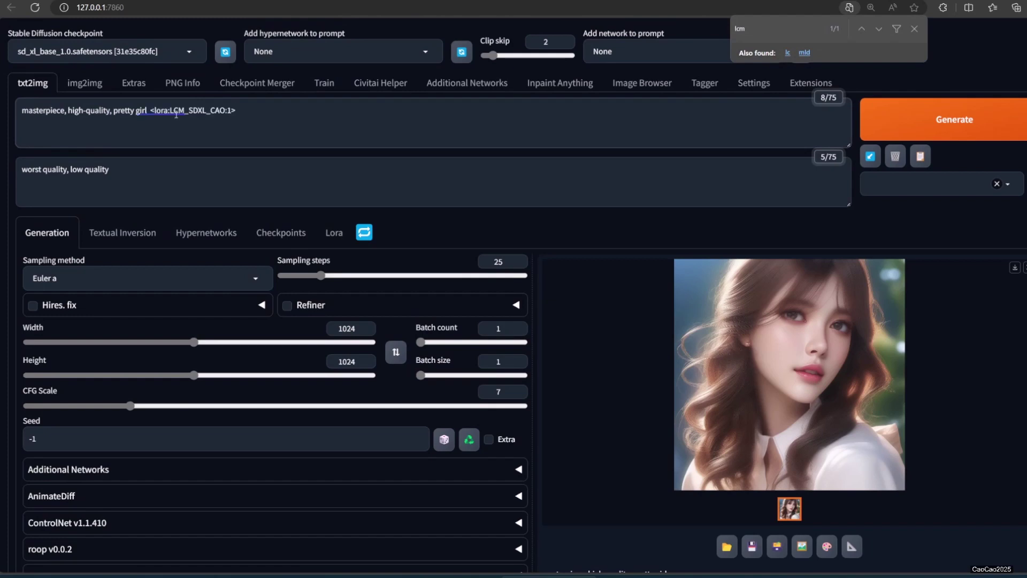
left_click_drag(150, 110, 247, 114)
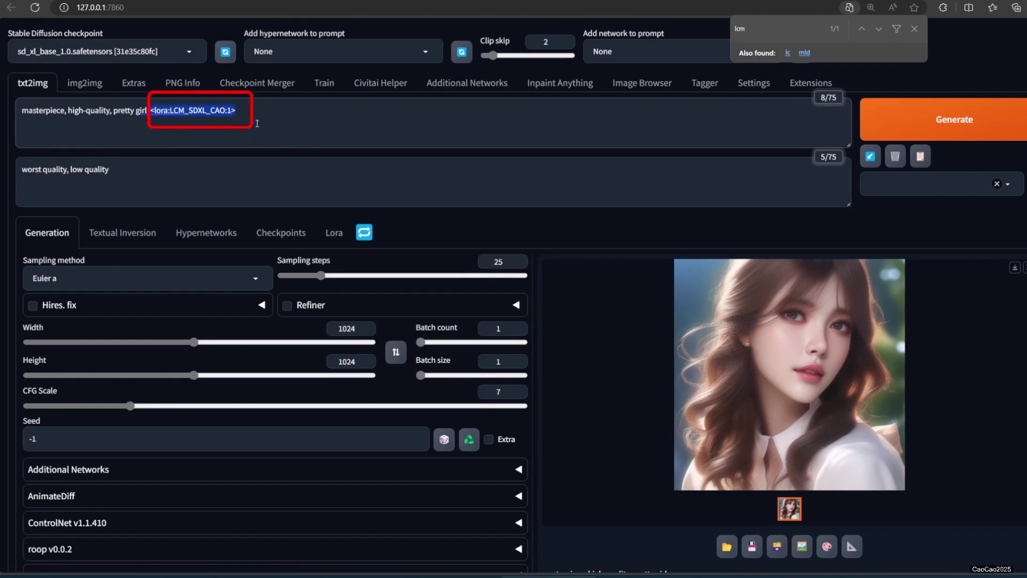
left_click(277, 127)
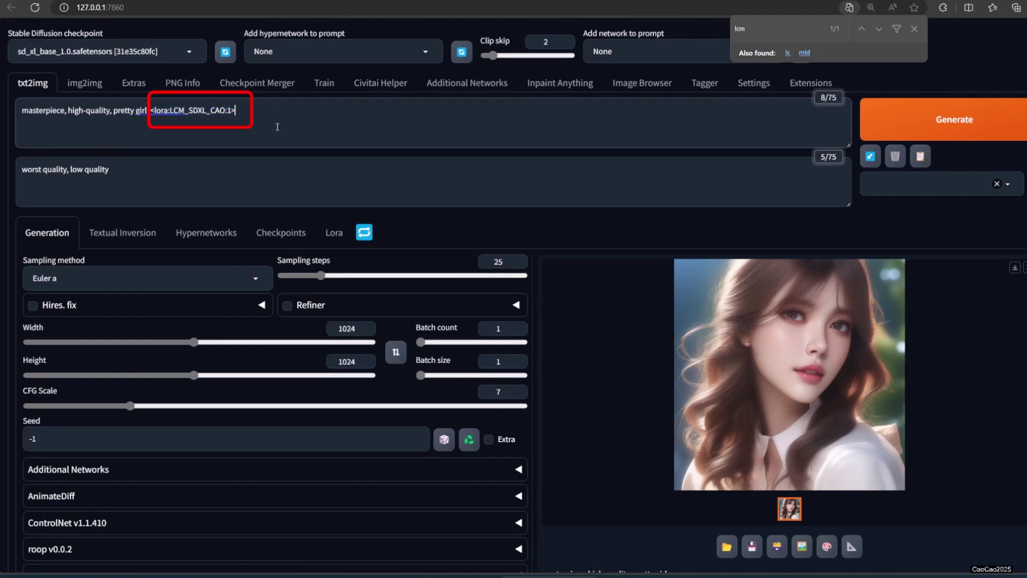
left_click(914, 28)
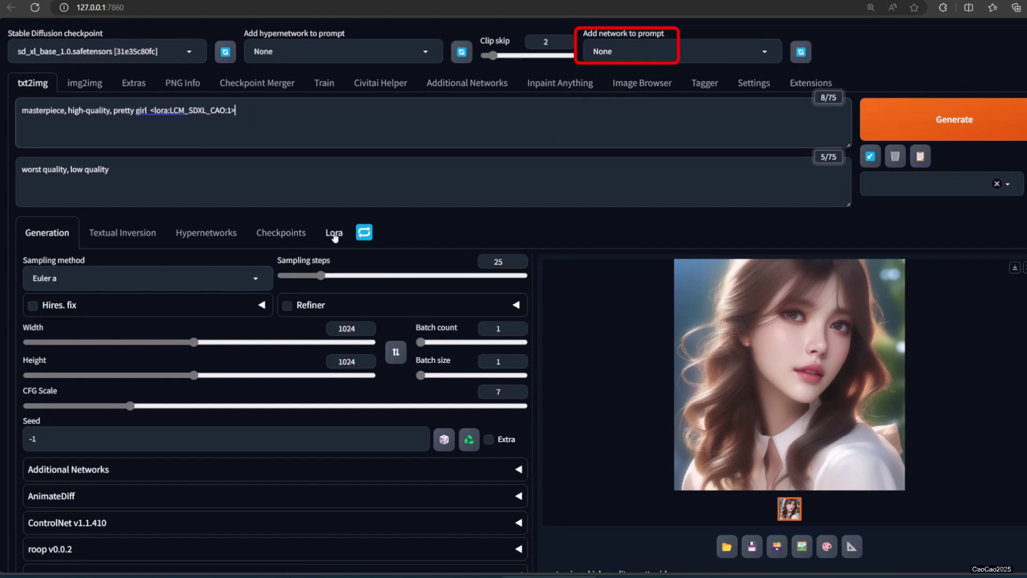
- Check the Additional Networks panel, then set sampling steps to 4 and CFG scale to 1
left_click(73, 476)
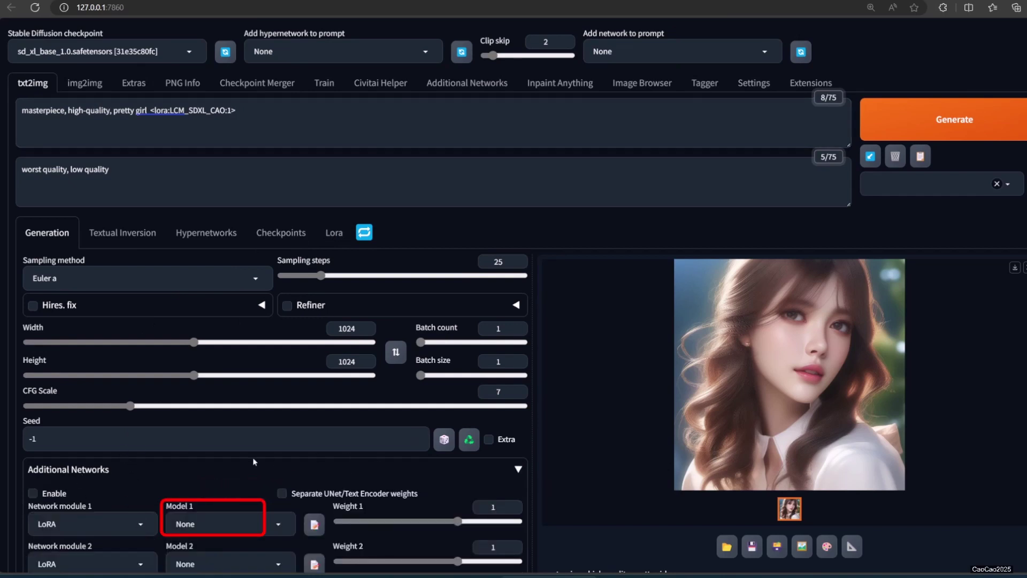
left_click(517, 470)
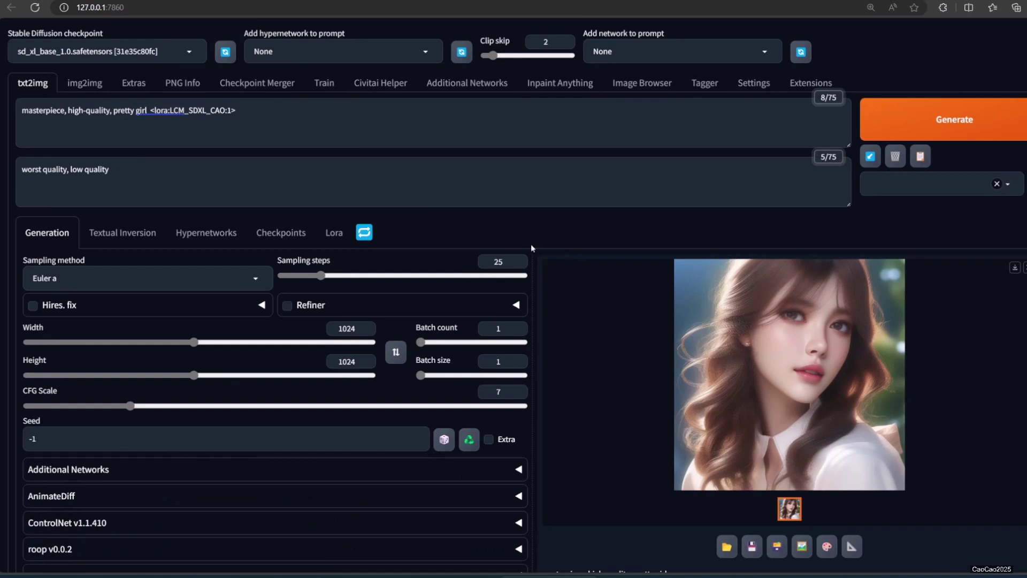
double_click(498, 262)
type("4")
double_click(524, 395)
type("1")
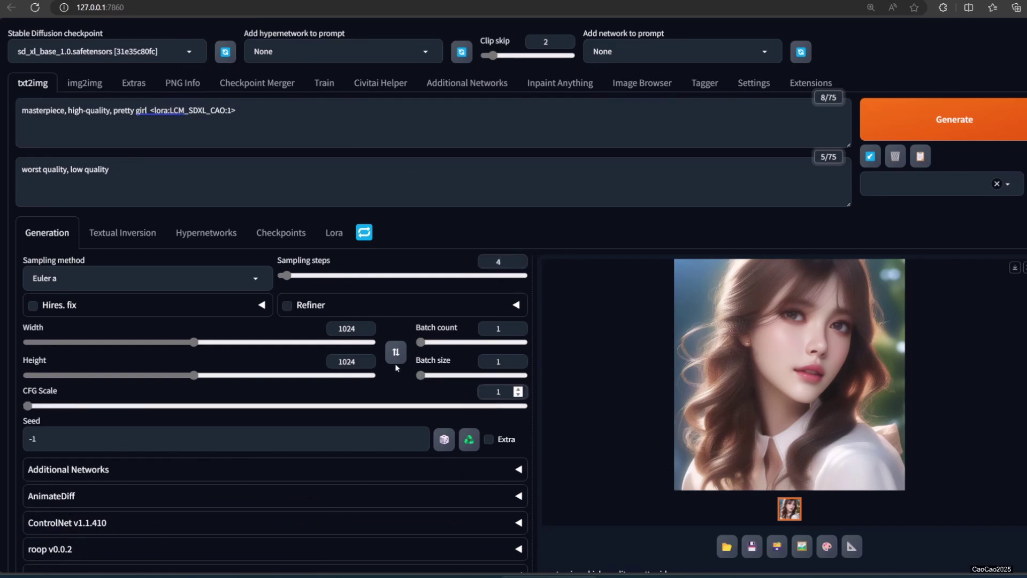
- Generate a 4-step LCM LoRA portrait, check its speed in the console, and view it
left_click(918, 127)
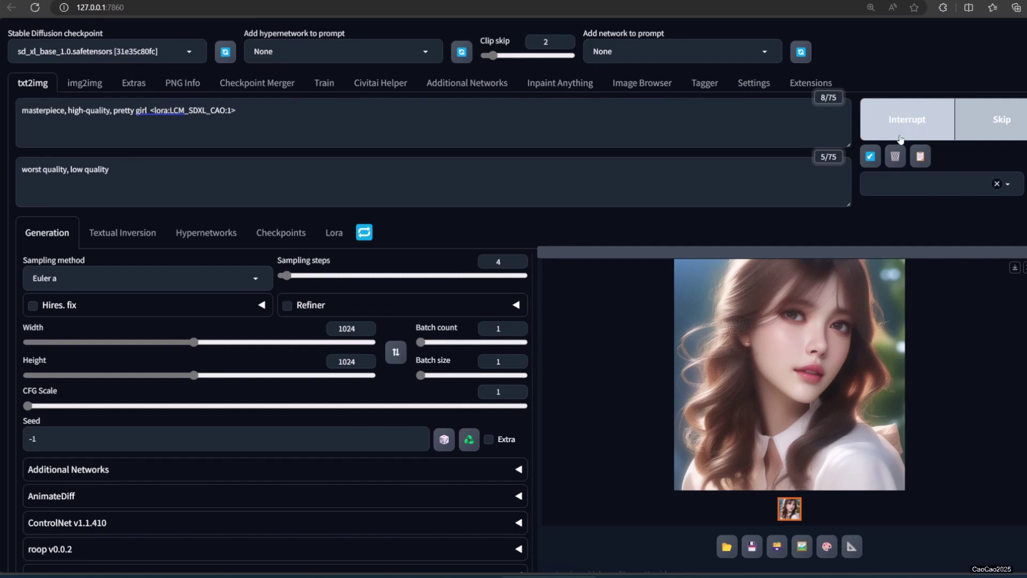
left_click(726, 571)
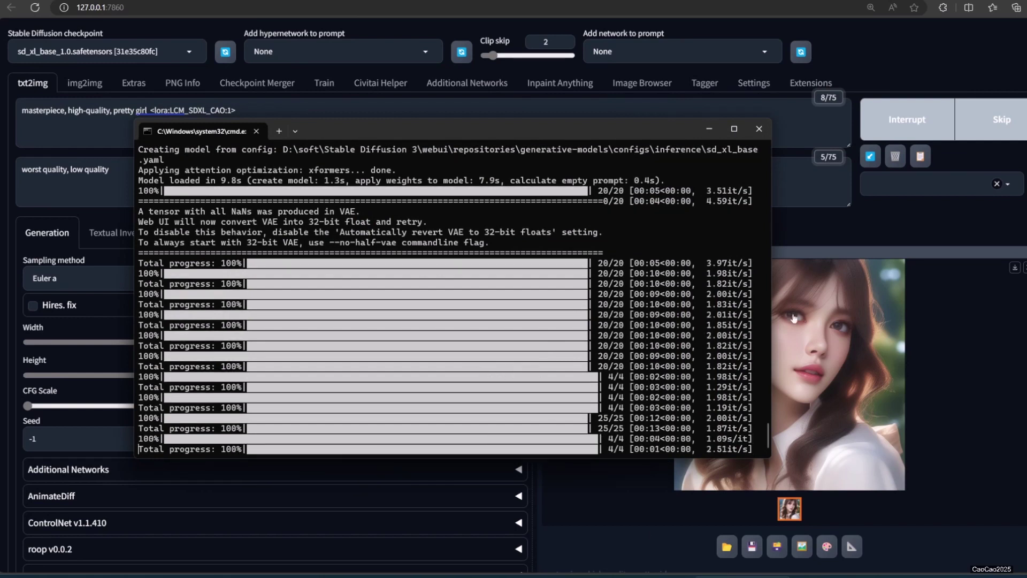
left_click(896, 217)
left_click(790, 381)
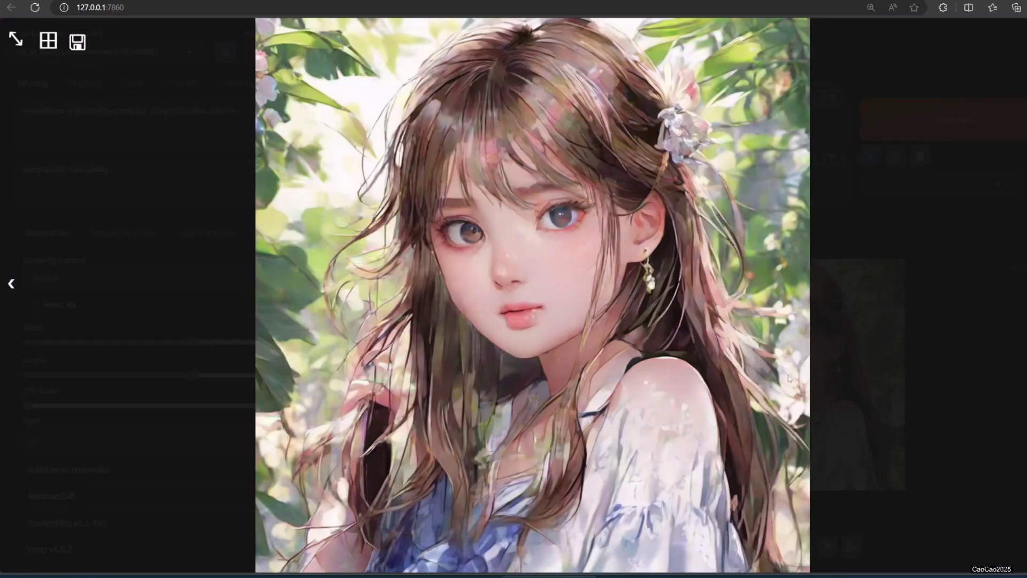
left_click(907, 266)
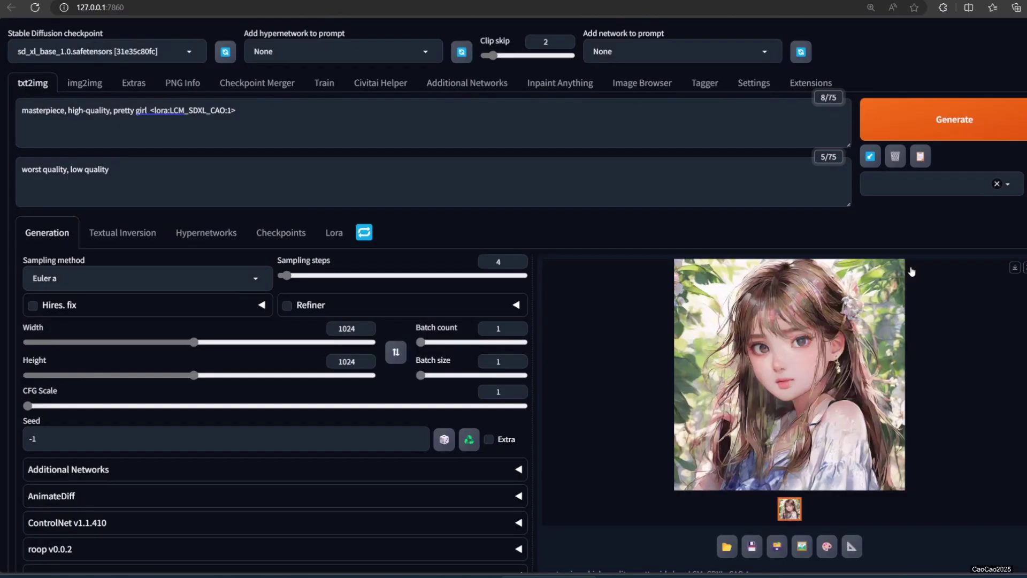
- Generate a second 4-step portrait, a girl in a pink floral dress, and view it
left_click(991, 115)
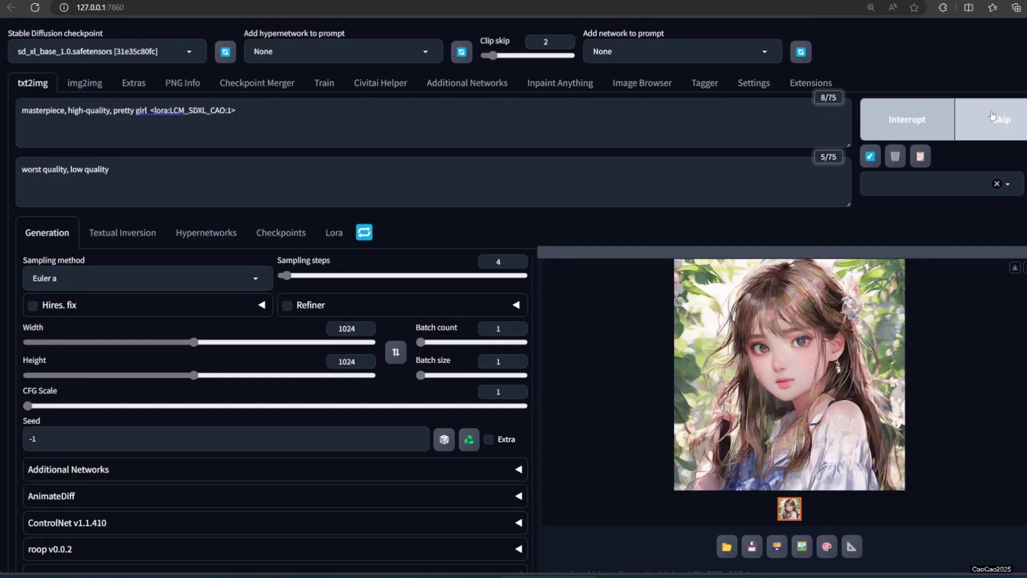
left_click(743, 574)
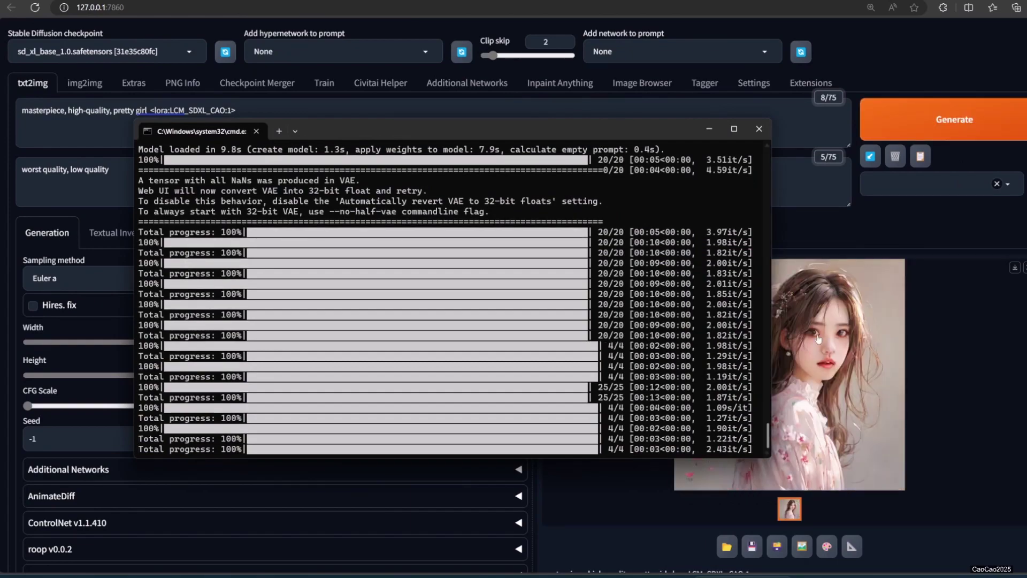
left_click(834, 310)
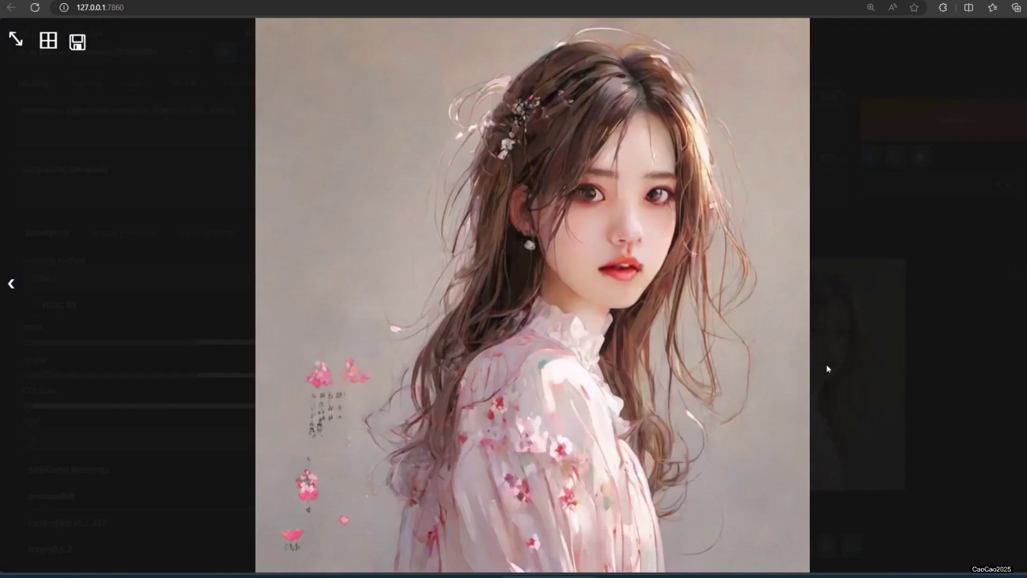
left_click(883, 381)
- Switch the sampling method to LCM and generate a portrait, previewing it full size
left_click(217, 281)
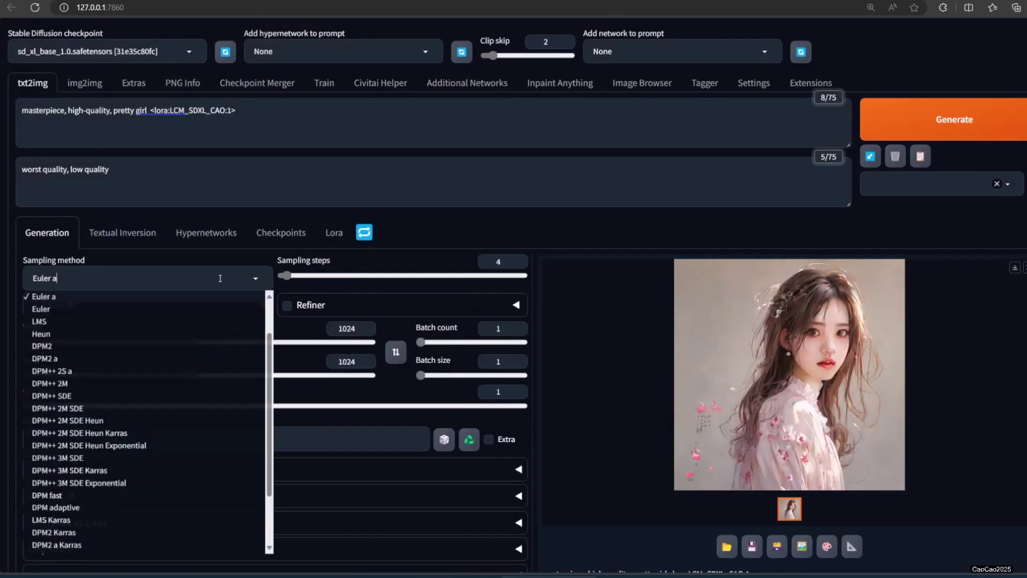
scroll(153, 408, "down", 2)
left_click(40, 547)
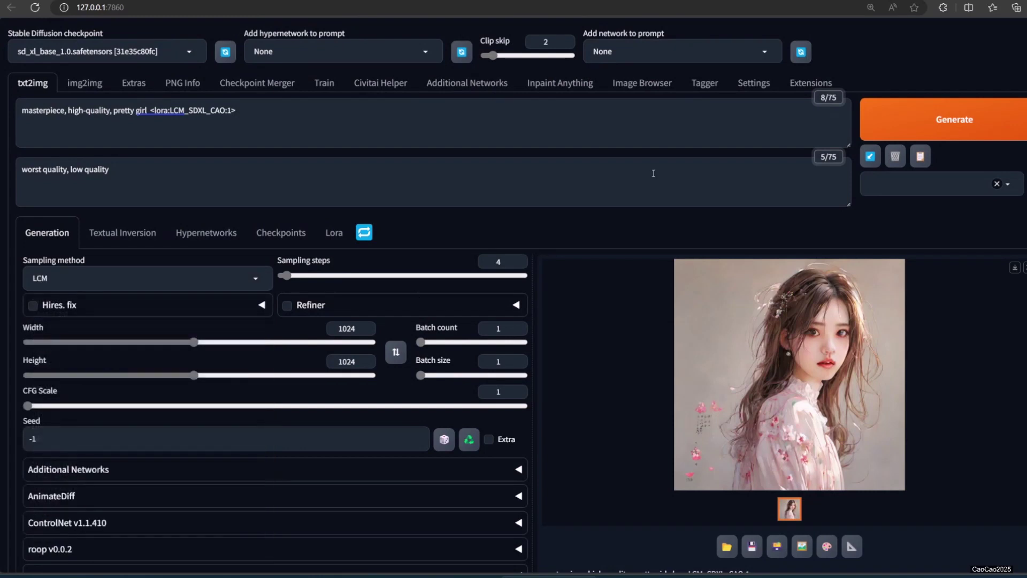
left_click(914, 111)
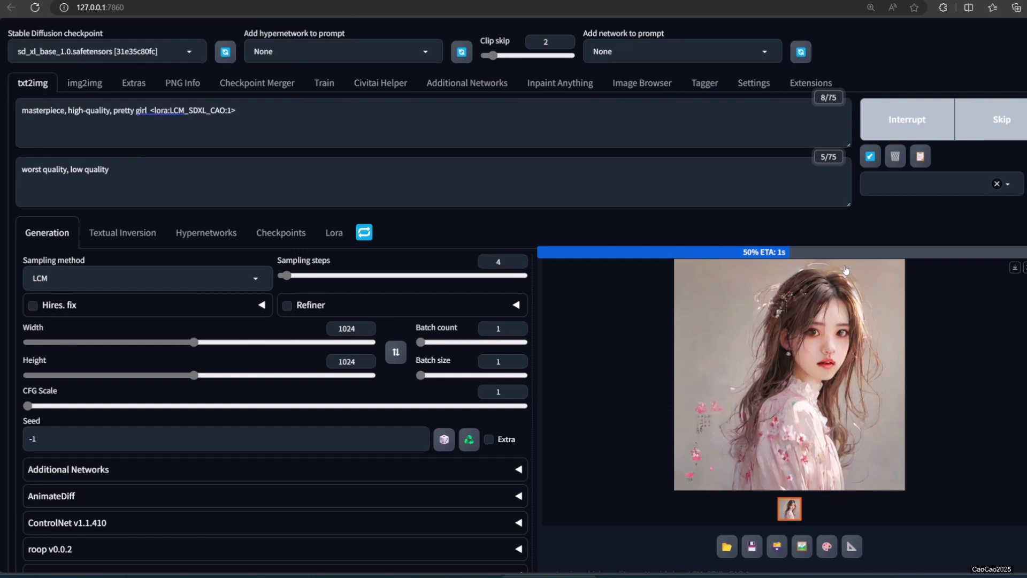
left_click(832, 359)
left_click(877, 376)
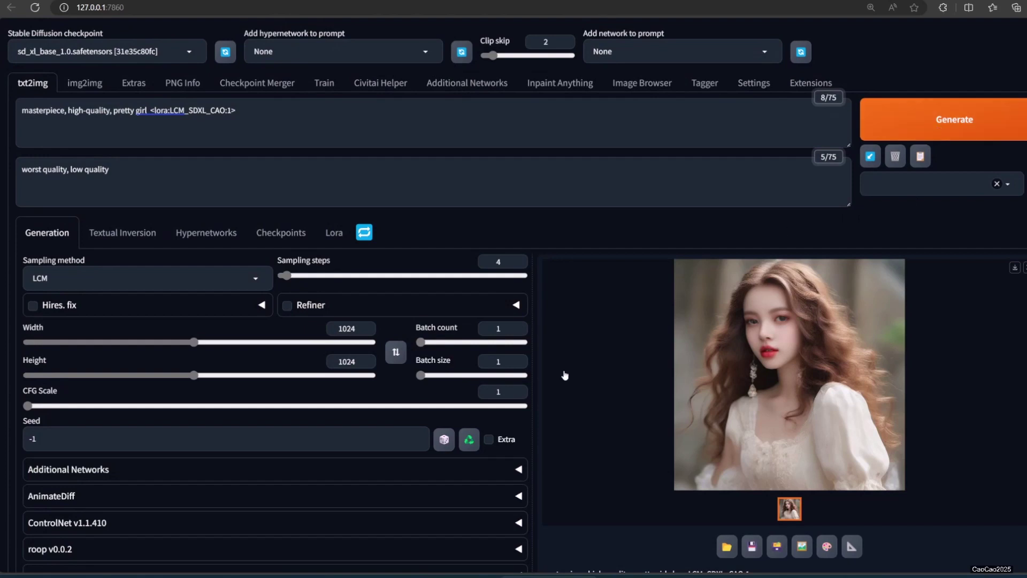
- Start editing the CFG scale value, trimming the typed digits toward 1.5
left_click(508, 396)
type(".4")
key("BackSpace")
- Finish setting CFG scale to 1.5 and generate two portraits, previewing the result
type("5")
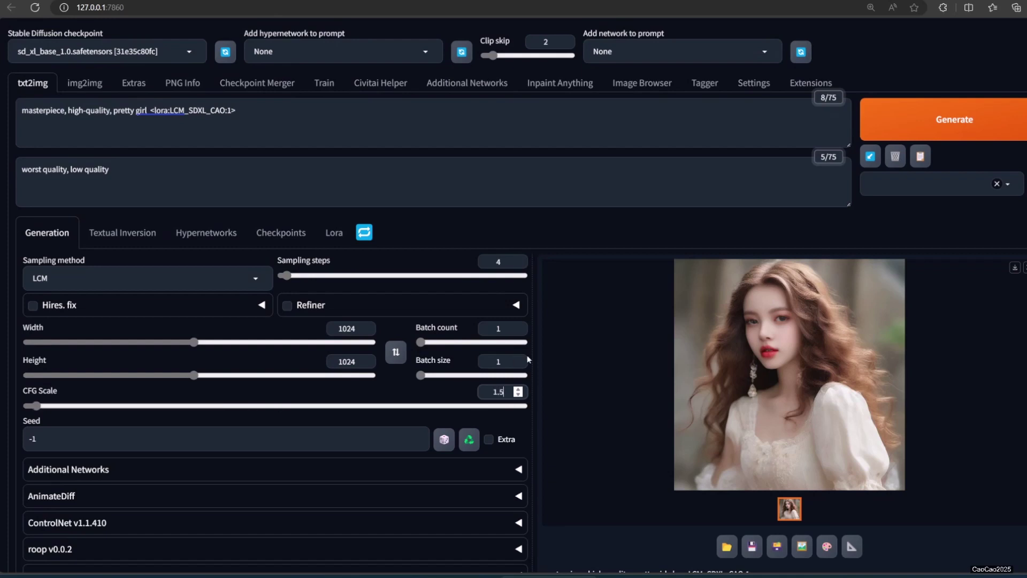
left_click(916, 136)
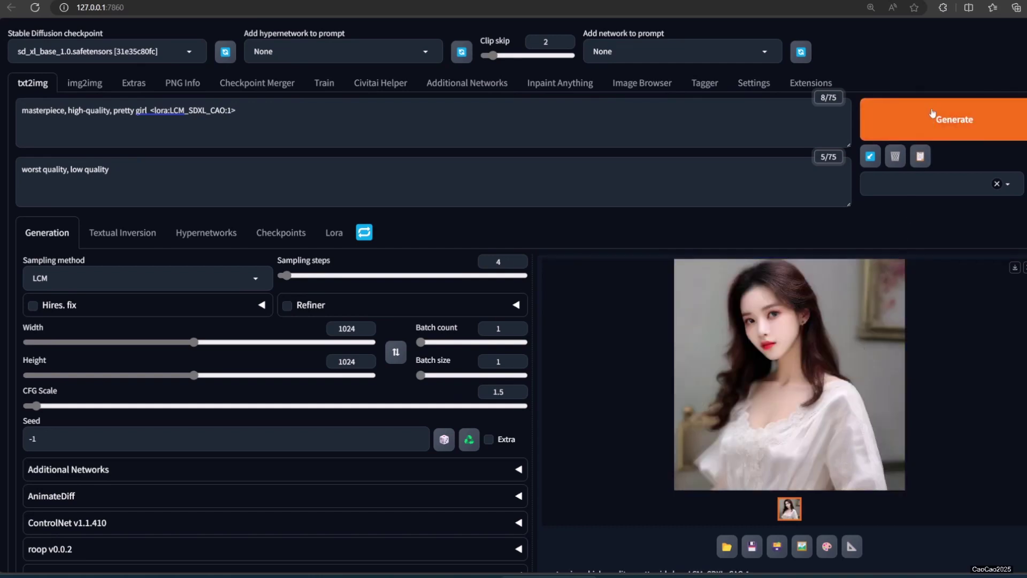
left_click(923, 125)
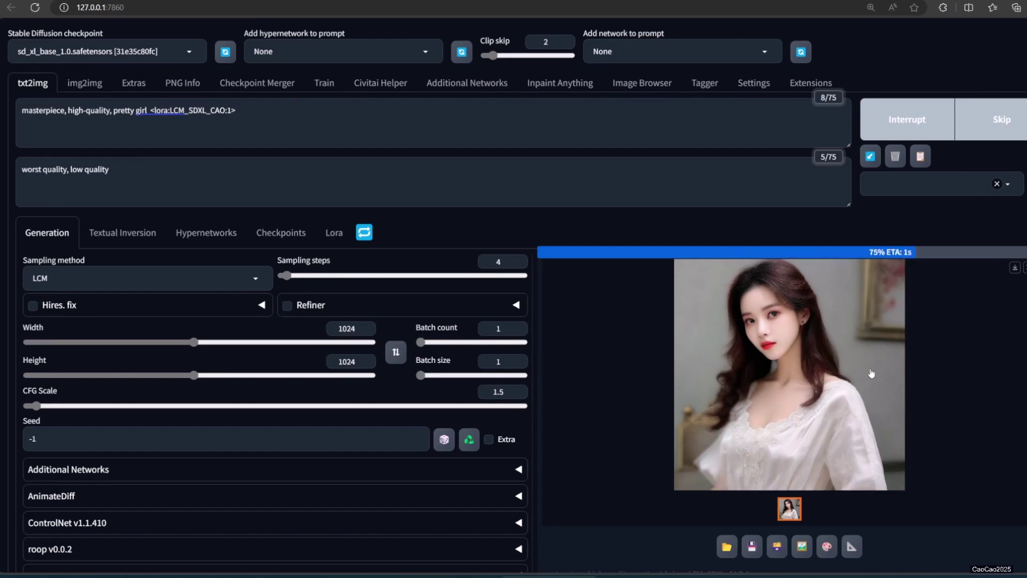
left_click(863, 399)
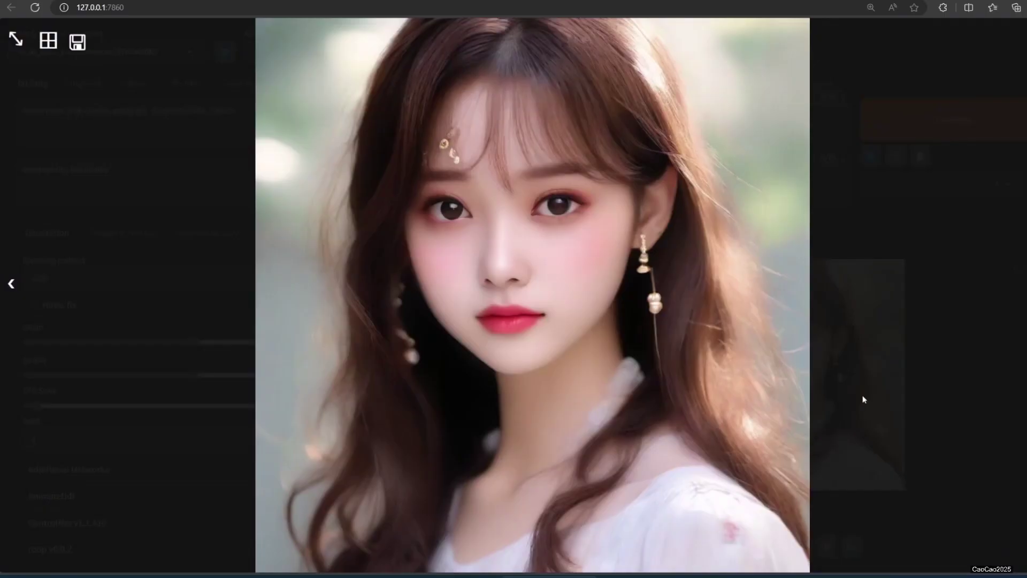
left_click(905, 429)
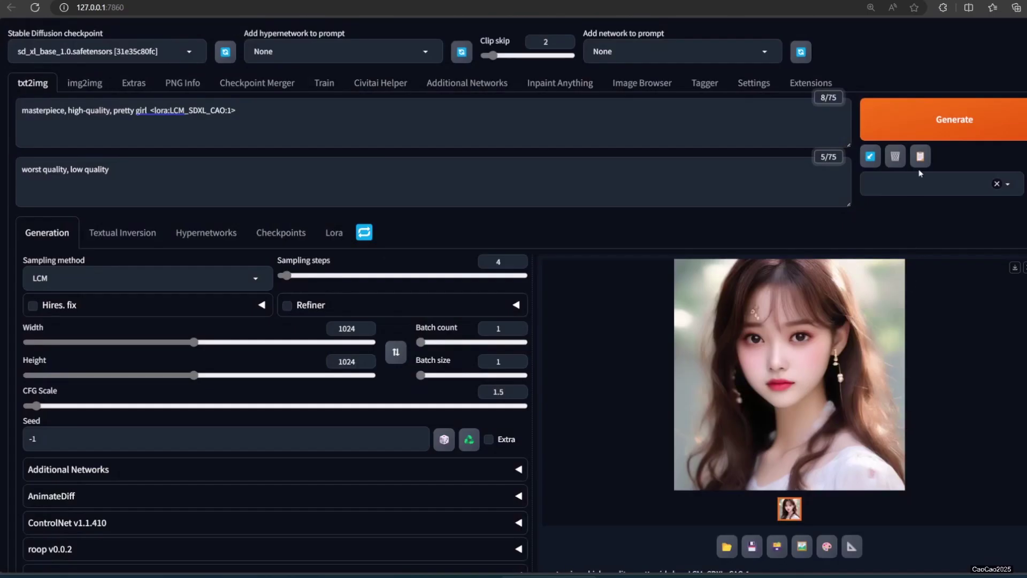
- Generate two more LCM portraits, checking the console log and previewing each full size
left_click(936, 124)
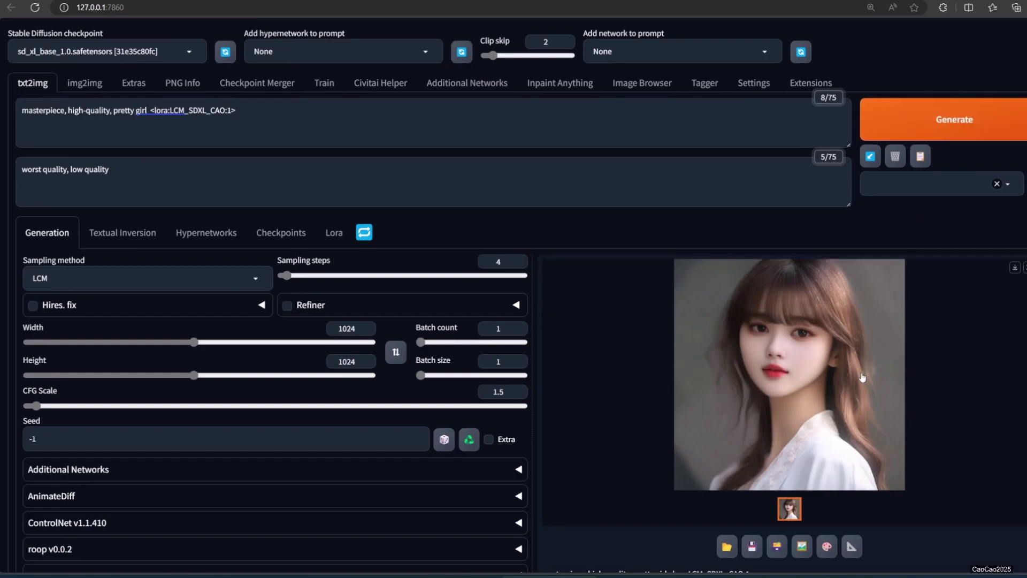
left_click(829, 355)
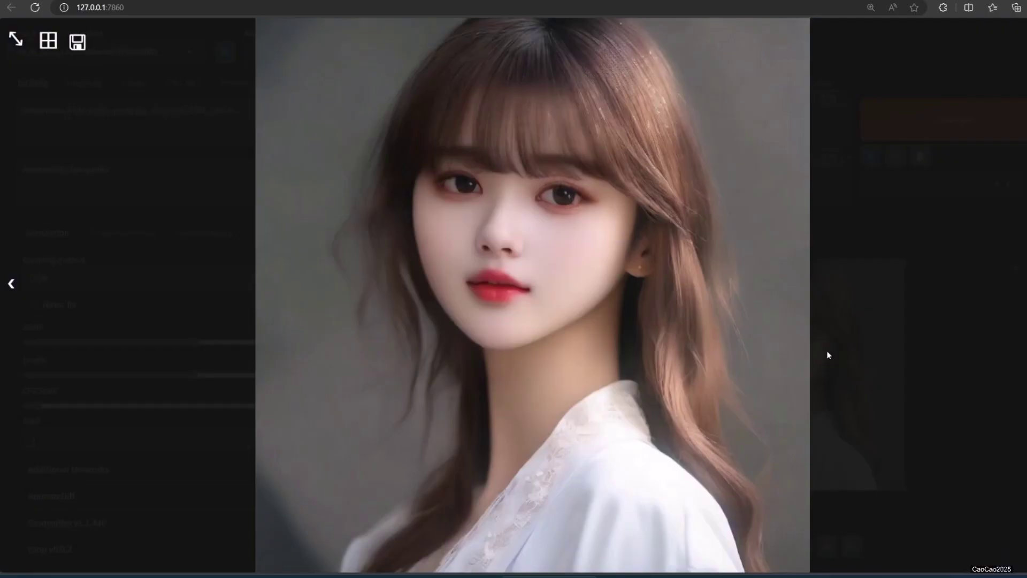
left_click(939, 401)
left_click(979, 119)
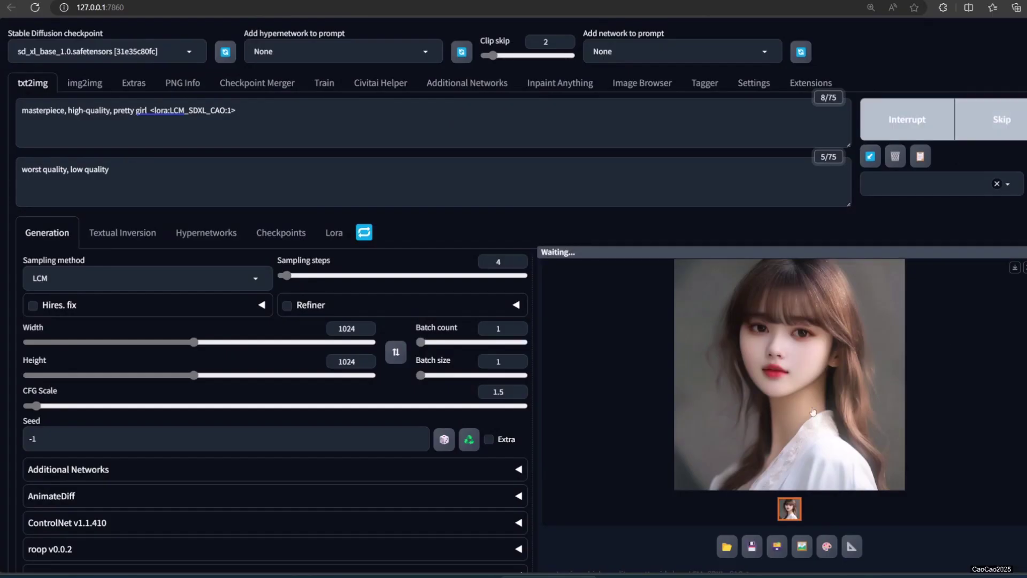
key("alt+Tab")
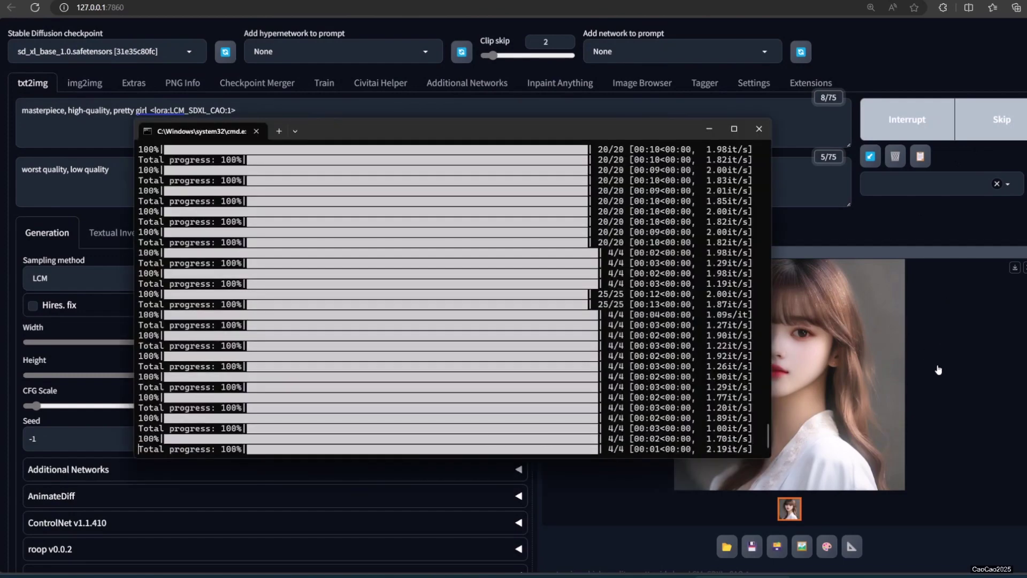
key("alt+Tab")
left_click(899, 369)
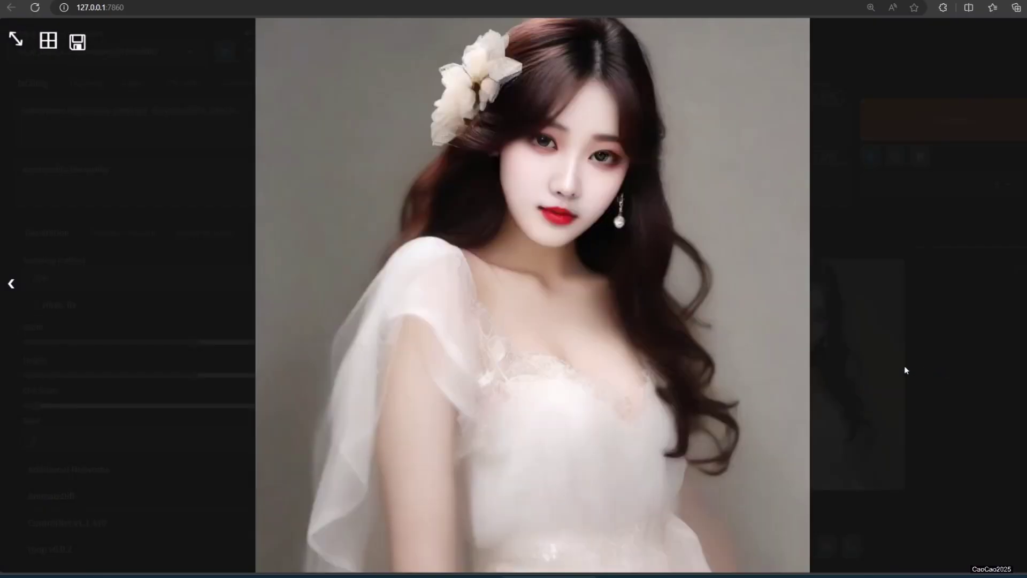
left_click(913, 368)
left_click(856, 367)
left_click(923, 375)
- Generate two more portraits, ending with a bangs-haired girl against pink roses
left_click(921, 121)
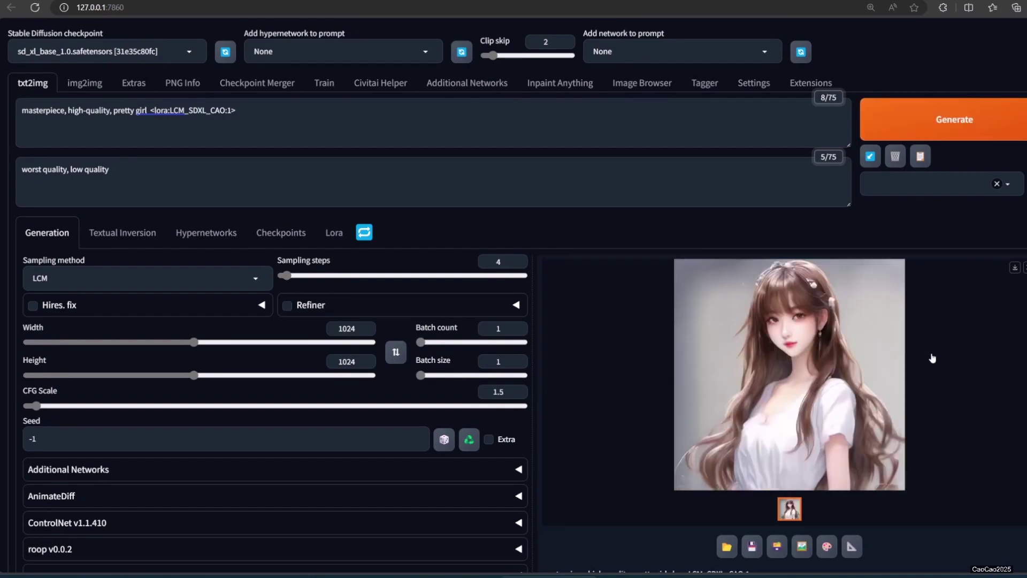
left_click(842, 371)
left_click(926, 375)
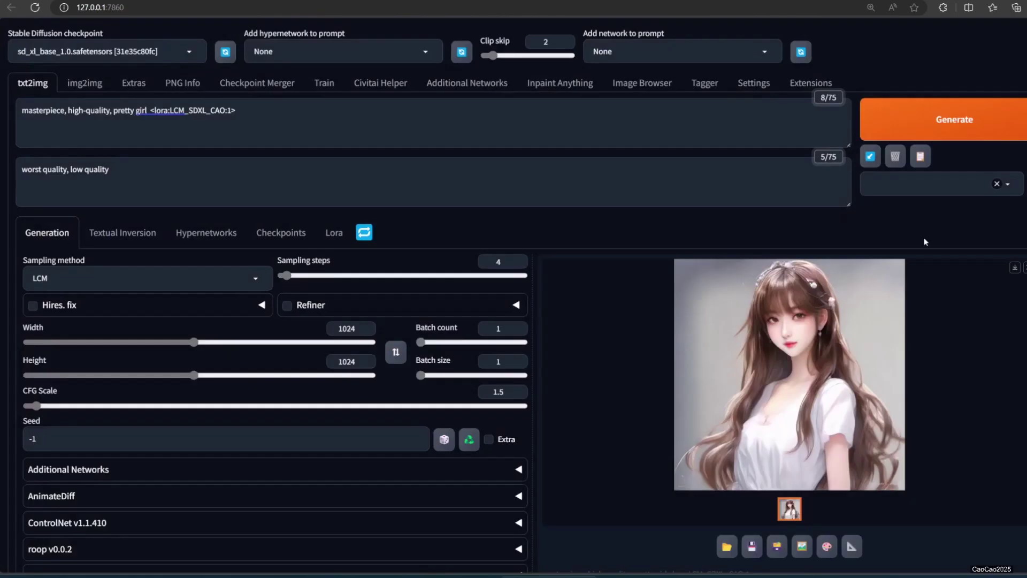
left_click(932, 128)
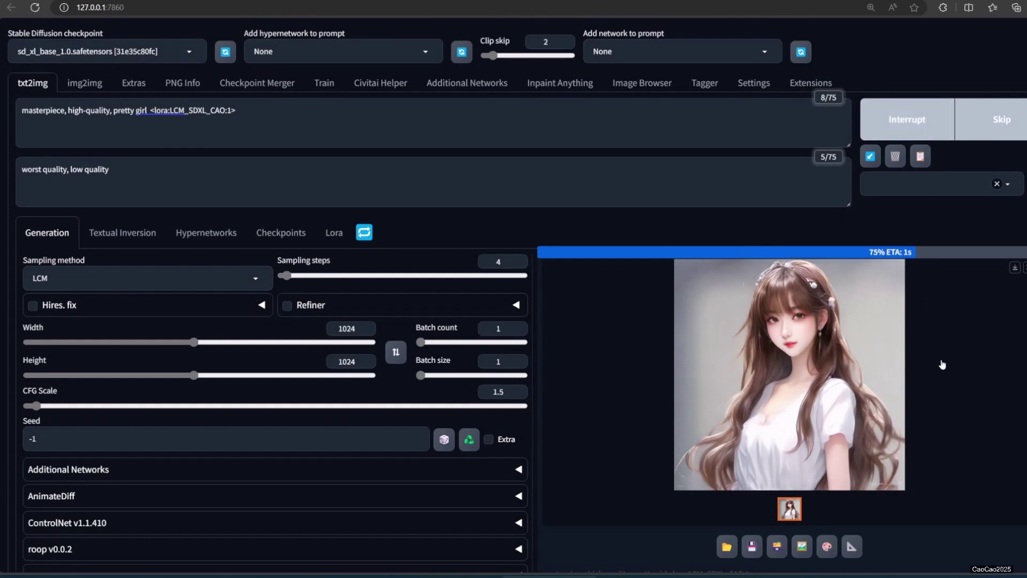
left_click(843, 374)
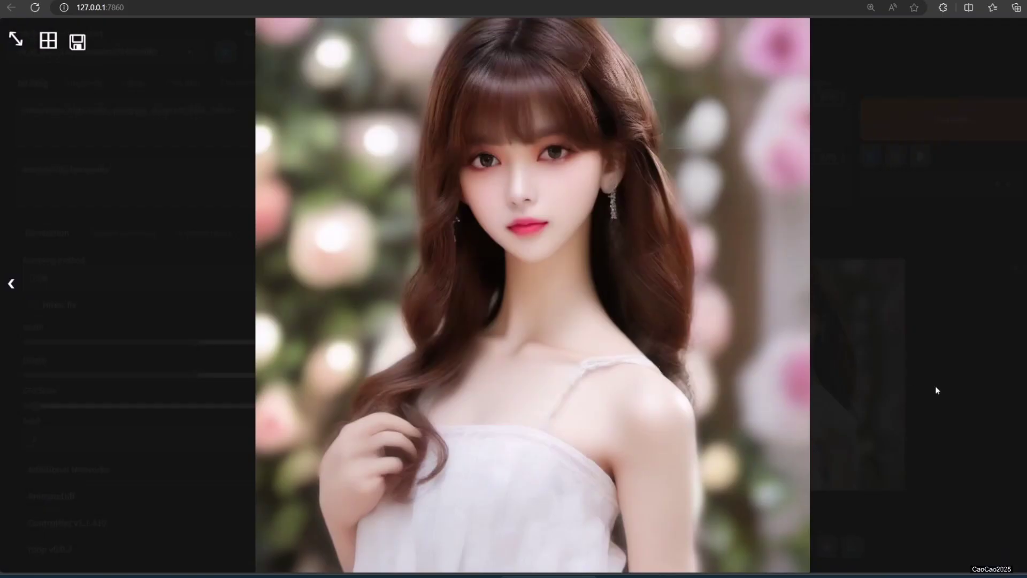
left_click(936, 390)
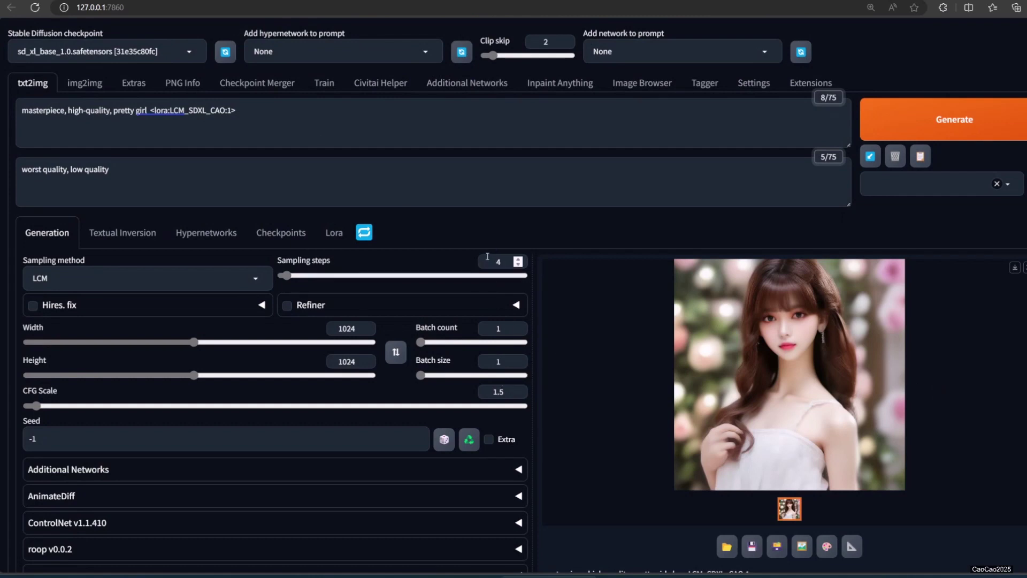
- Set Sampling steps to 8 and generate a portrait, previewing it enlarged
left_click_drag(489, 258, 532, 266)
type("8")
left_click(918, 122)
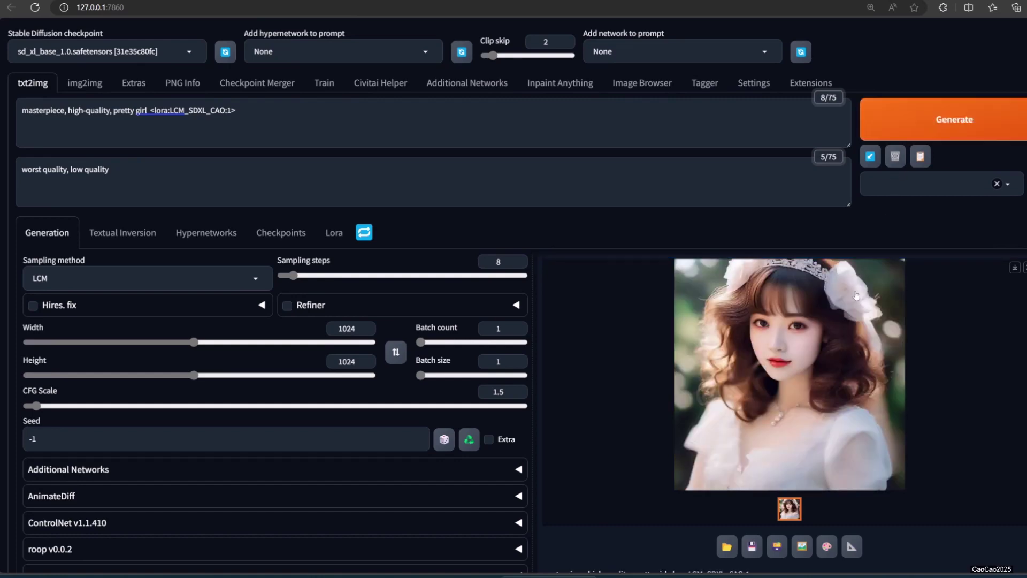
left_click(788, 363)
left_click(901, 358)
- Generate two more 8-step portraits, checking the console and viewing the pink-flower result
left_click(930, 120)
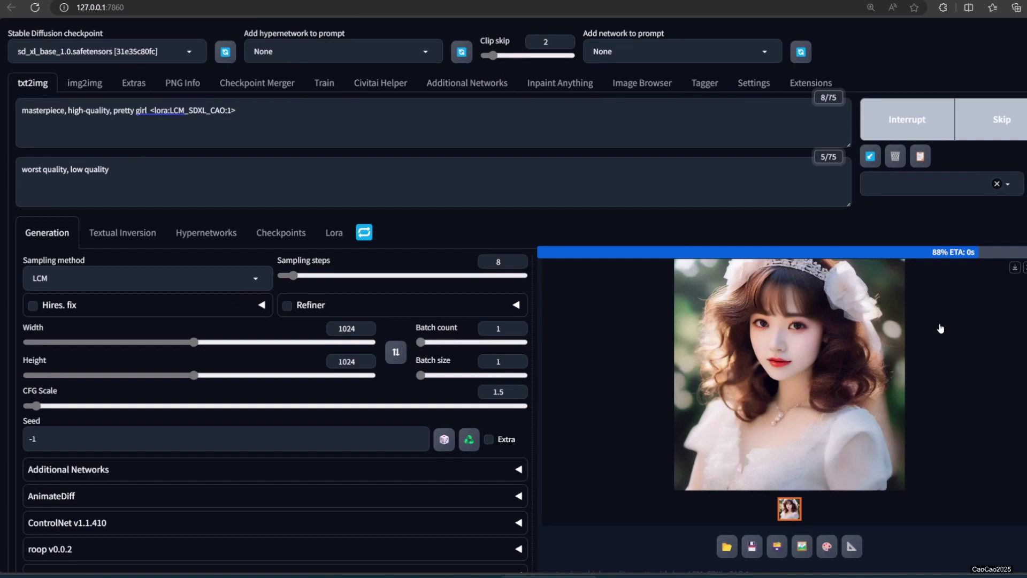
left_click(916, 420)
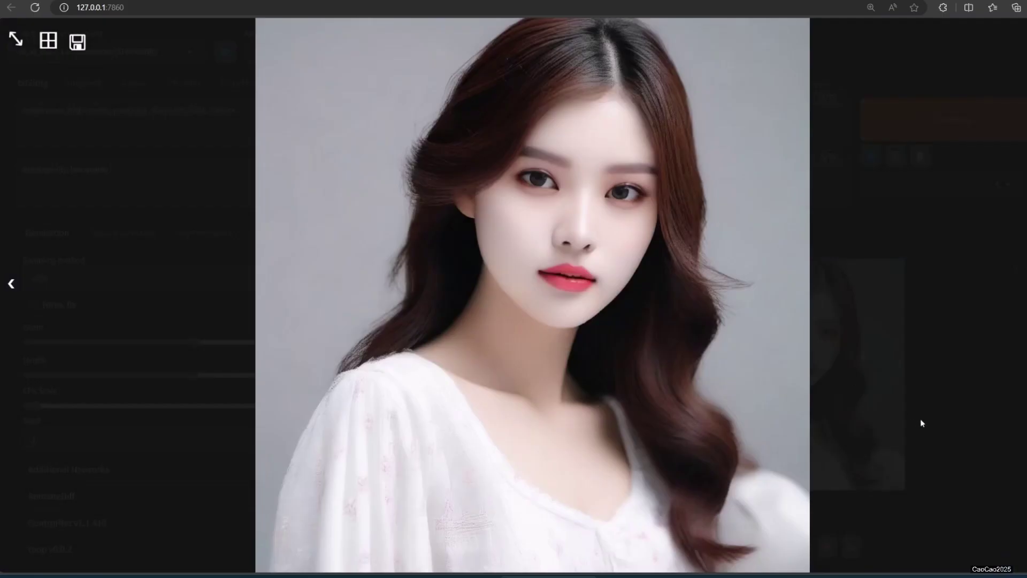
left_click(919, 422)
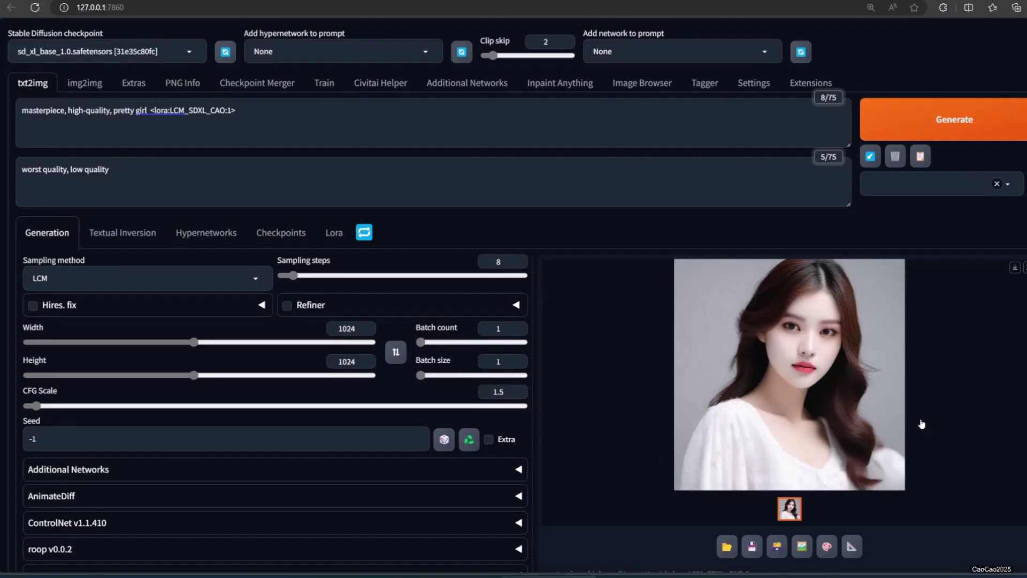
left_click(928, 119)
left_click(773, 576)
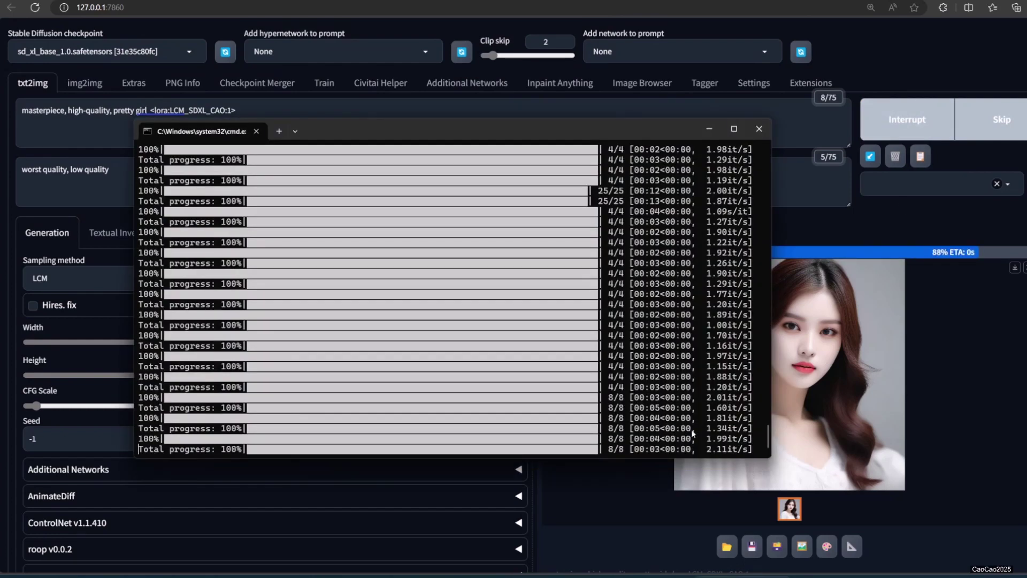
left_click(943, 388)
left_click(845, 392)
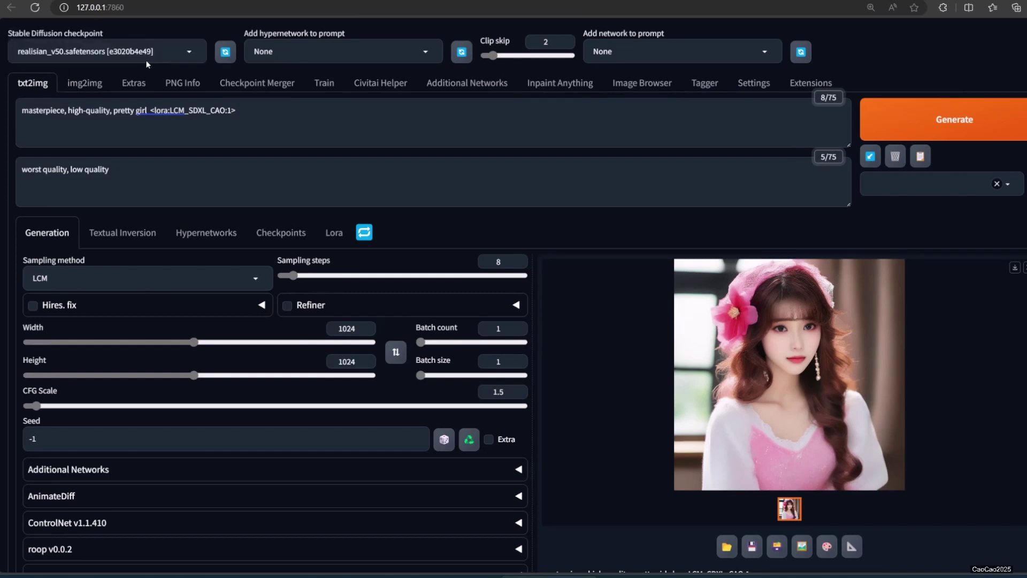
- Replace the positive and negative prompts with the new pasted tag lists
key("ctrl+a")
type("1girl, star eye, blush, perfect illumination, dark red hair, red eyes, sidelighting, bangs, bright skin, white jacket, simple background")
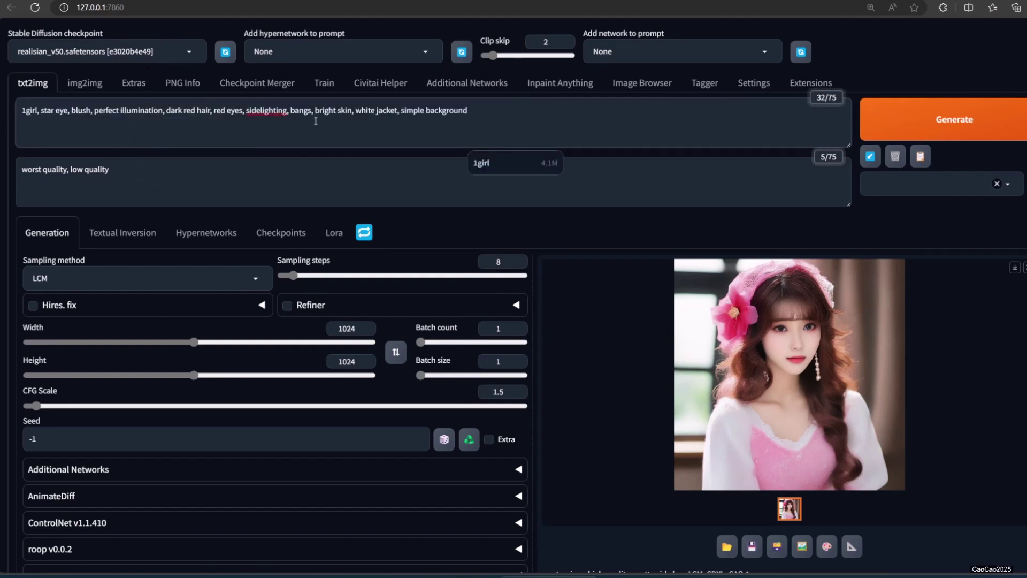
left_click(151, 171)
key("ctrl+a")
type("bad-picture-chill-75v, ng_deepnegative_v1_75t, badhandv4, (worst quality:2), (low quality:2), (normal quality:2), (lowres:2), (bad anatomy:2), (bad hands:2), (watermark:2), (mole:1.5), (freckles:1.5)")
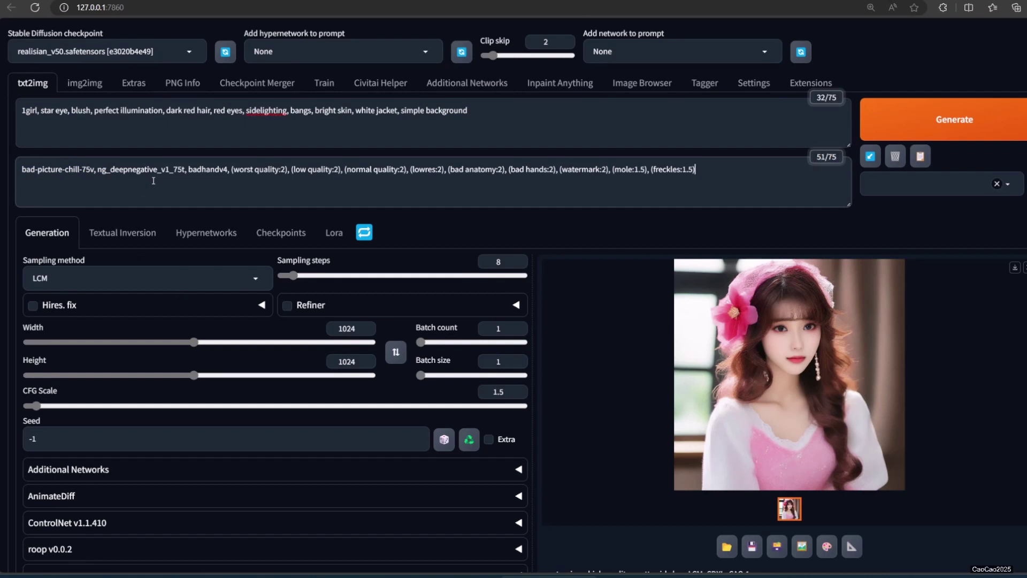
- Set CFG scale to 7 and the image size to 512×512
double_click(528, 391)
type("7")
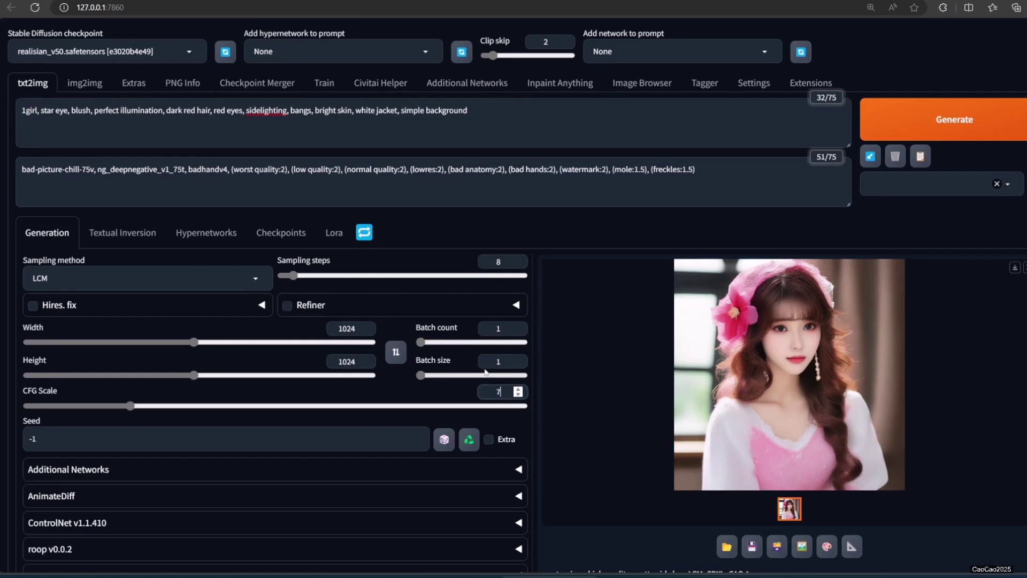
double_click(347, 328)
type("512")
double_click(347, 362)
type("512")
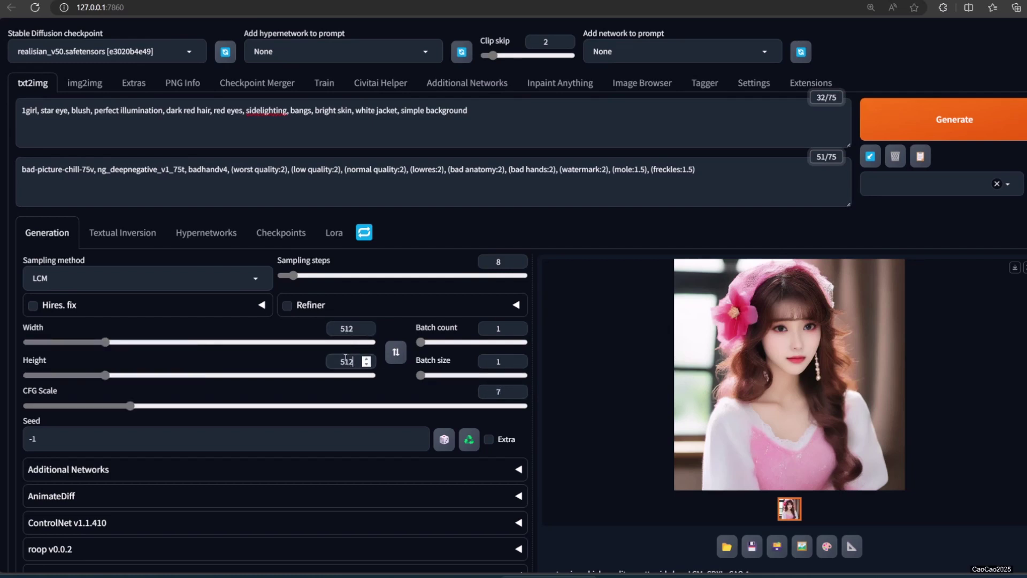
- Choose the DPM++ SDE Karras sampler with 20 sampling steps
left_click(252, 281)
scroll(134, 342, "up", 5)
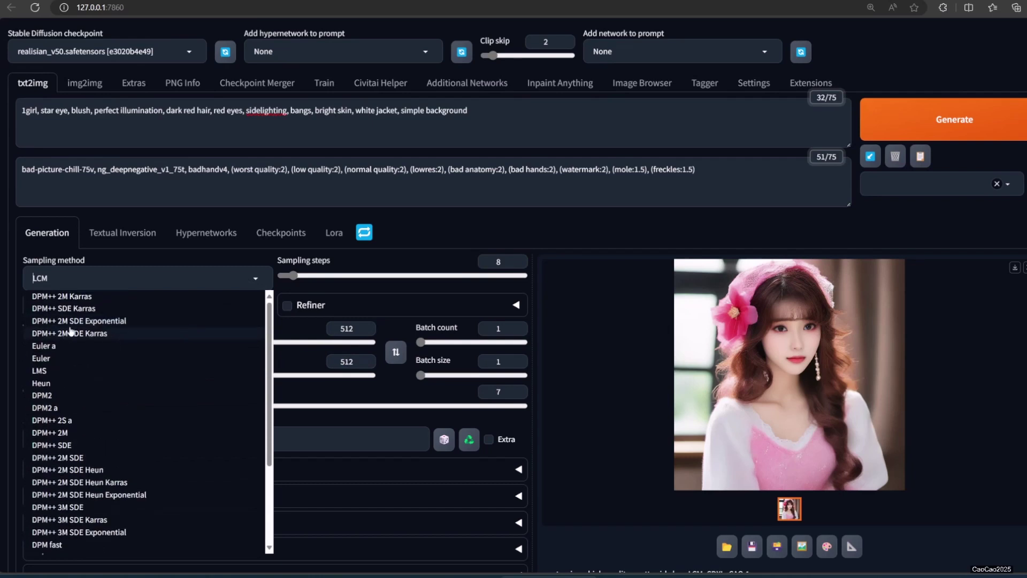
left_click(81, 309)
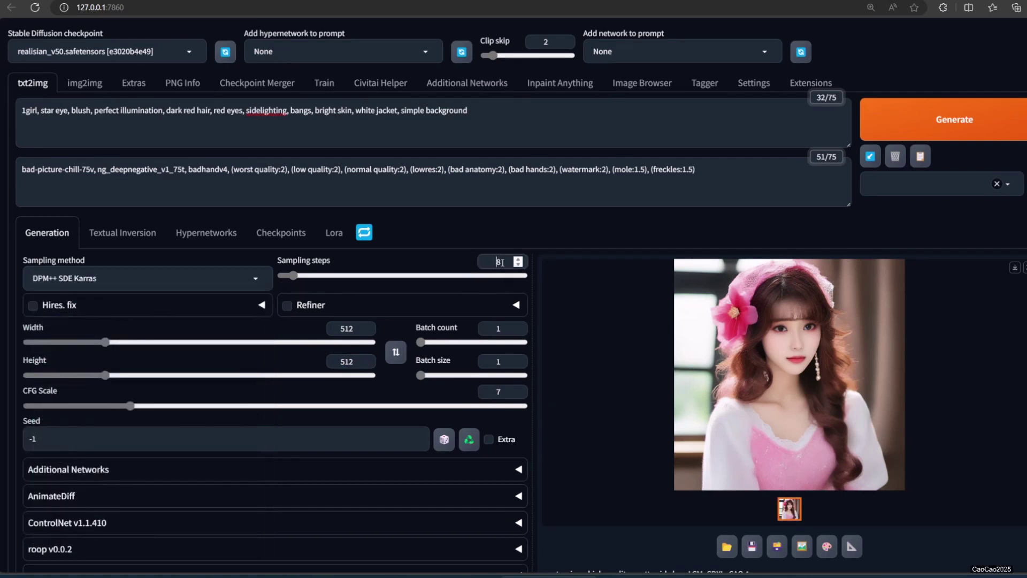
type("20")
- Render at 512×512, then set Height to 768 and generate several 512×768 portraits
key("ctrl+Return")
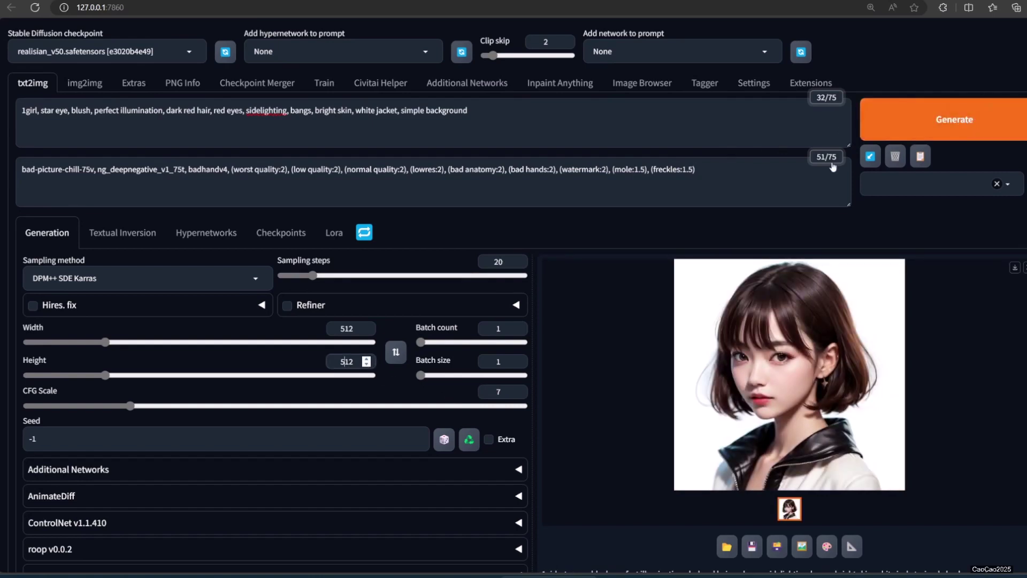
double_click(347, 362)
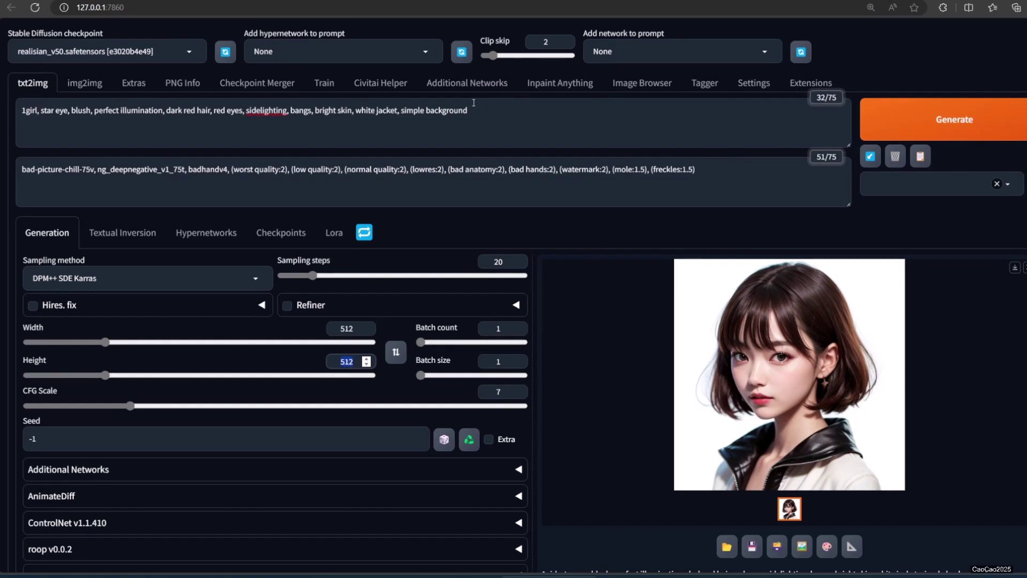
type("768")
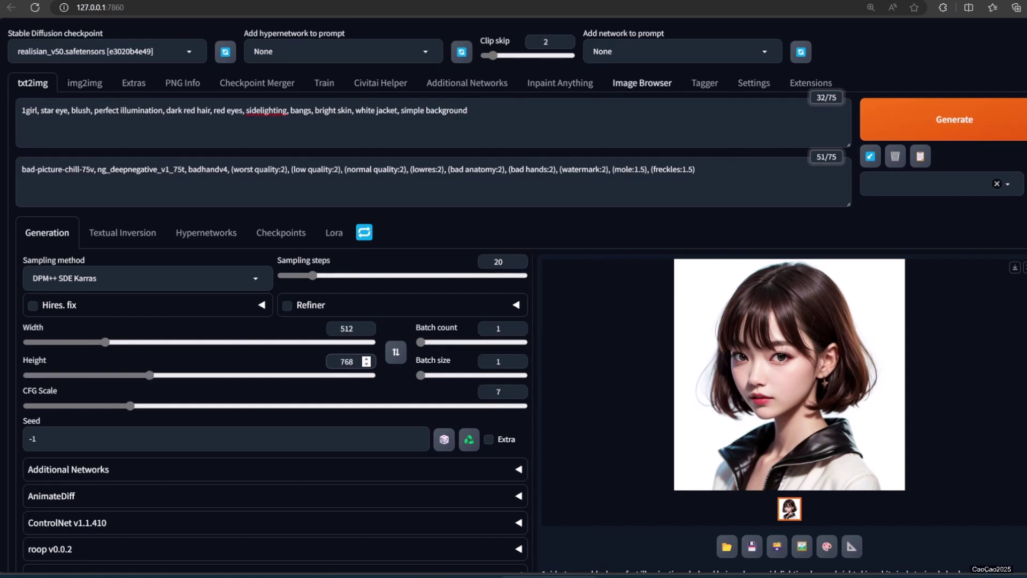
left_click(944, 120)
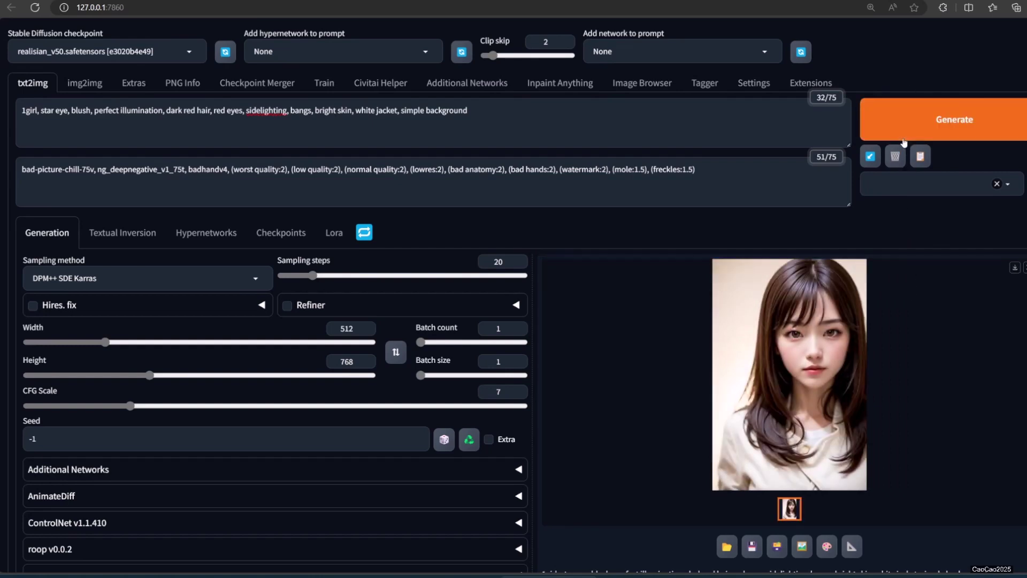
left_click(903, 138)
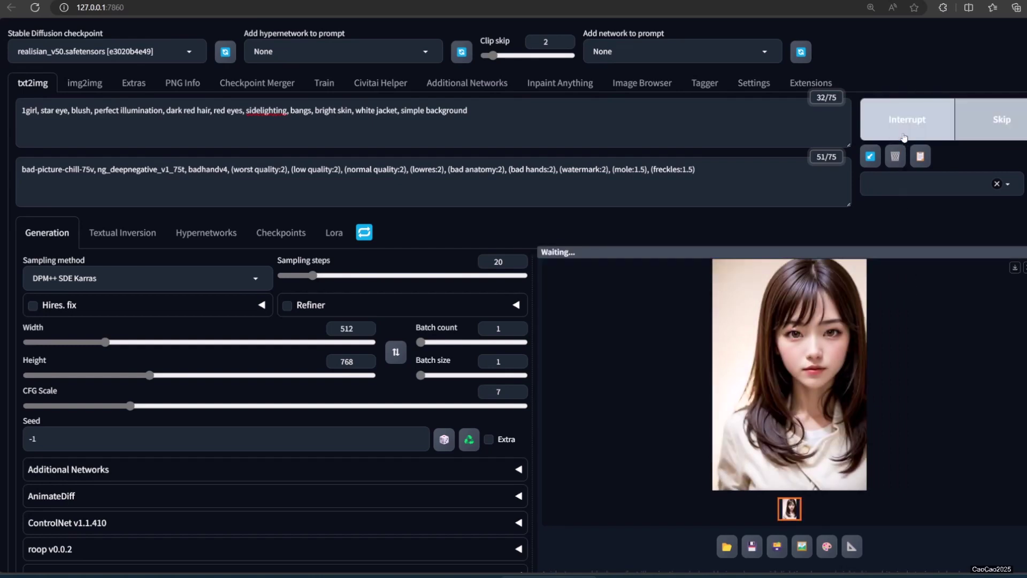
key("alt+Tab")
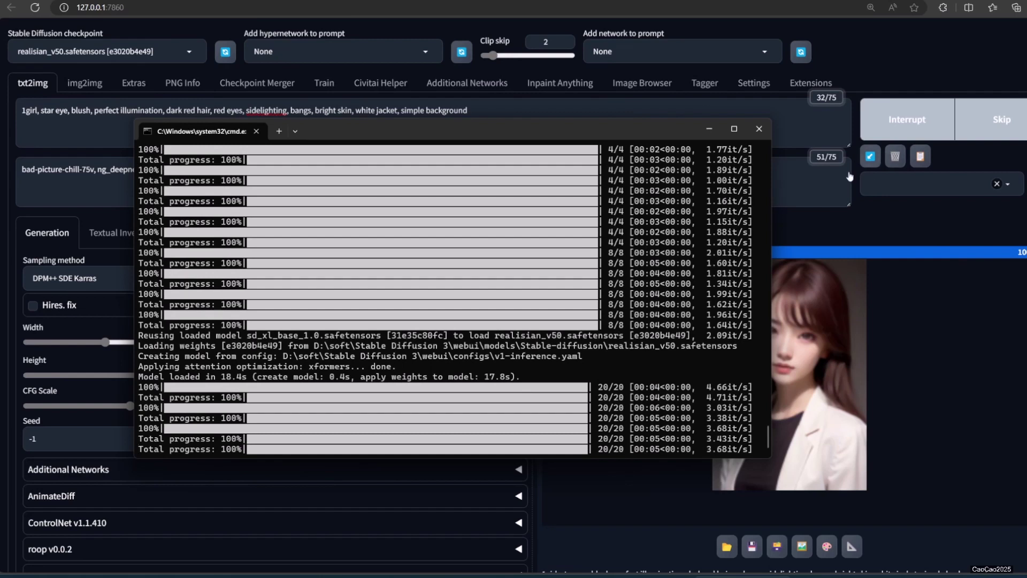
left_click(901, 126)
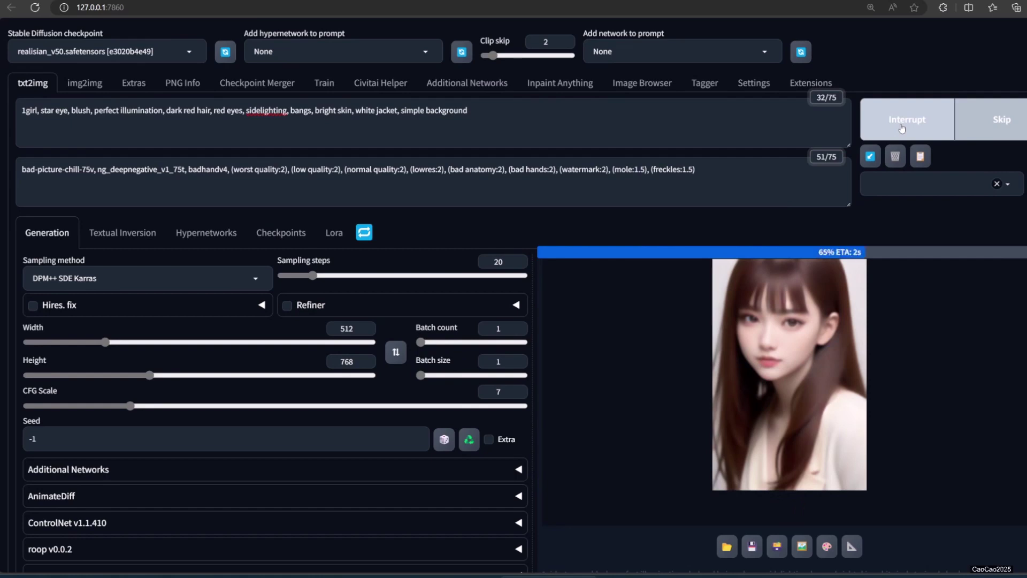
left_click(843, 335)
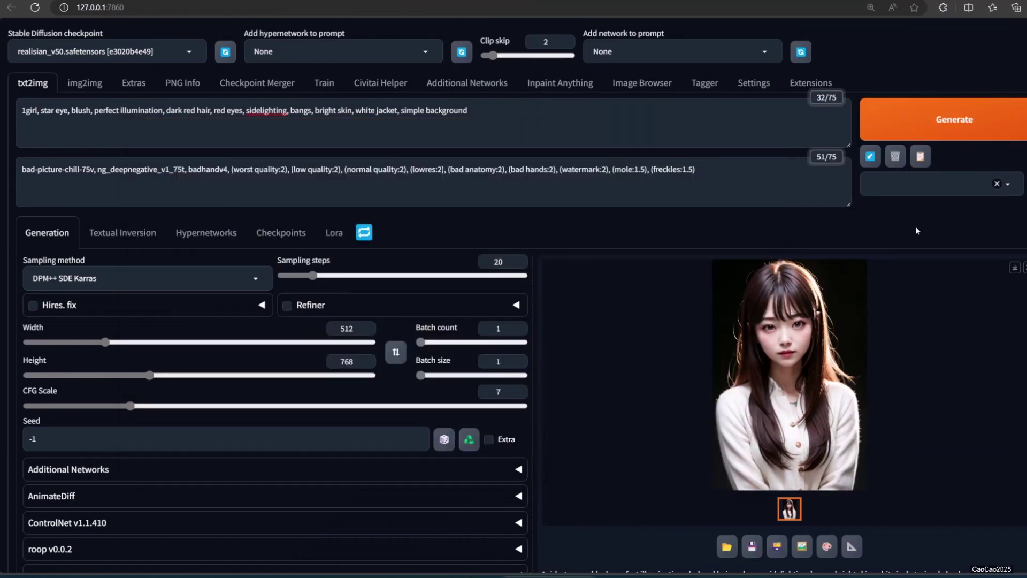
- Set sampling steps to 4 and CFG scale to 1, then generate and preview a portrait
double_click(498, 262)
type("4")
double_click(490, 396)
type("1")
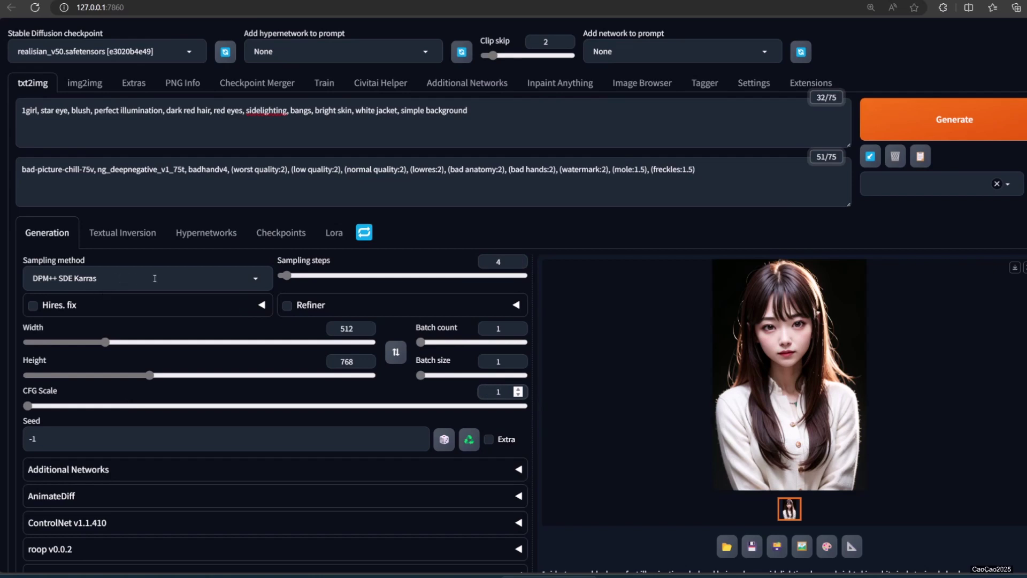
left_click(899, 129)
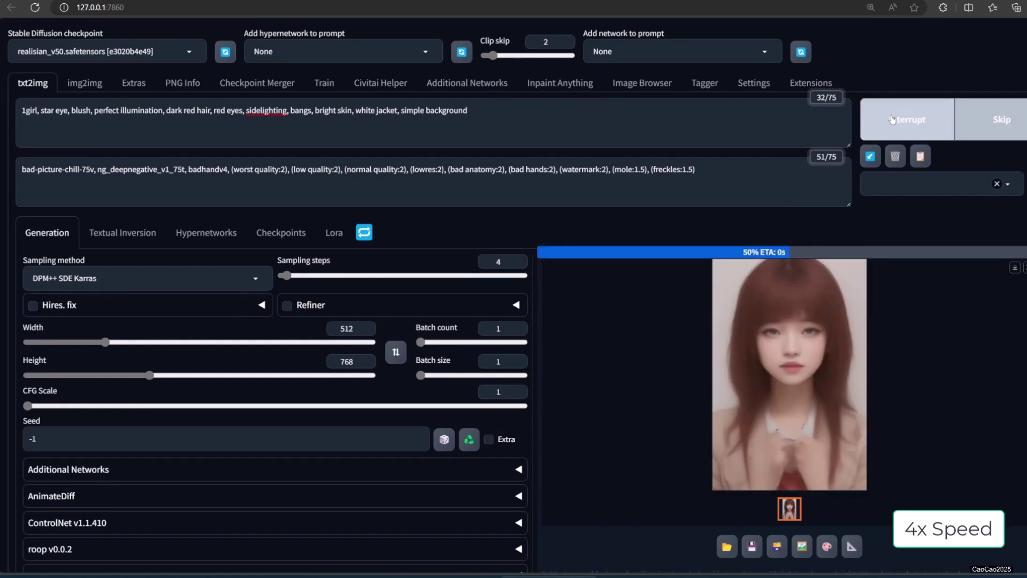
left_click(847, 368)
left_click(847, 368)
- Generate again, then switch the sampler to LCM and regenerate twice
left_click(942, 121)
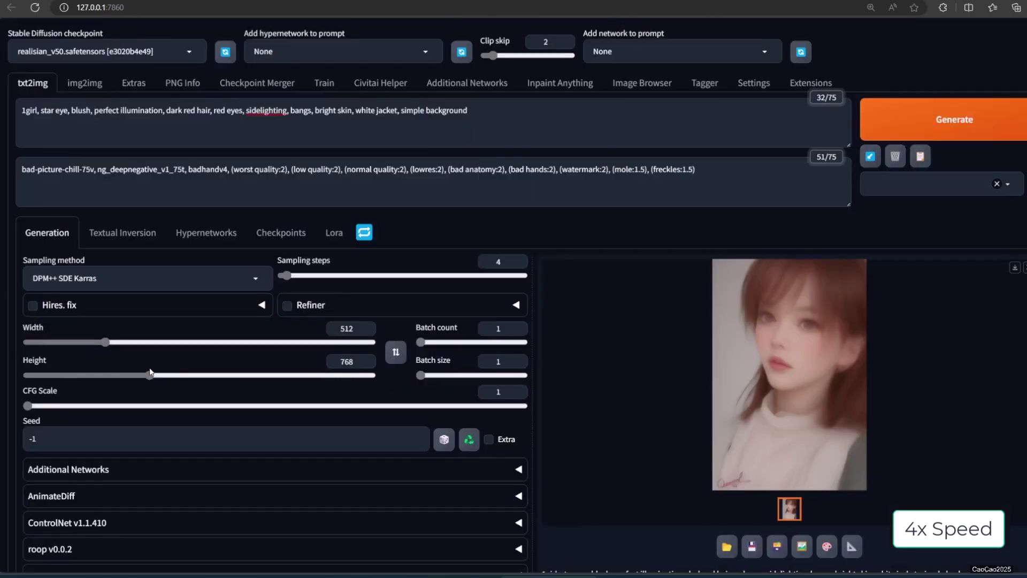
left_click(75, 278)
scroll(94, 499, "down", 5)
left_click(41, 544)
left_click(881, 119)
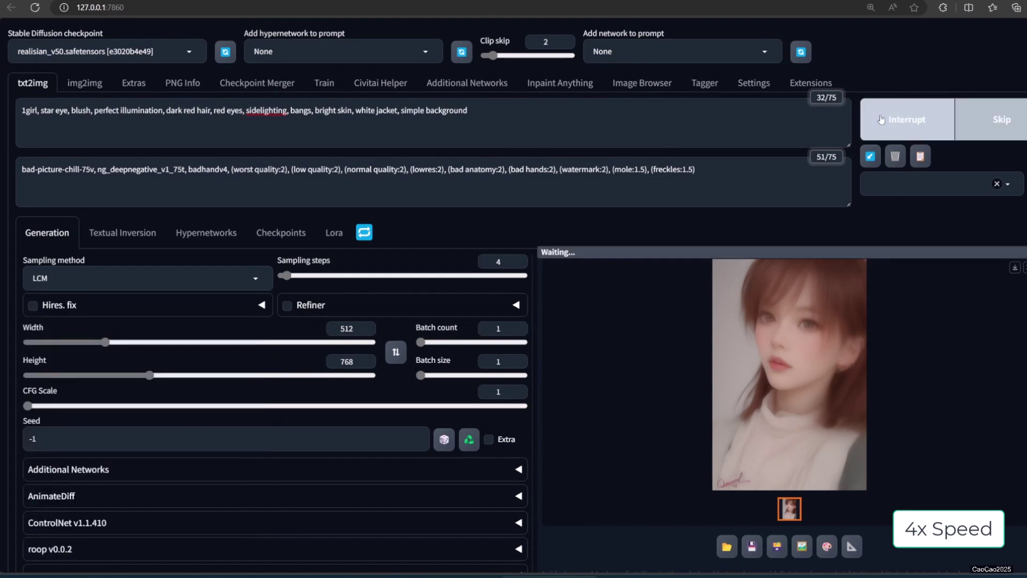
left_click(909, 119)
- Return to DPM++ SDE Karras, set CFG 1.5, and generate more portraits, previewing the latest
left_click(75, 278)
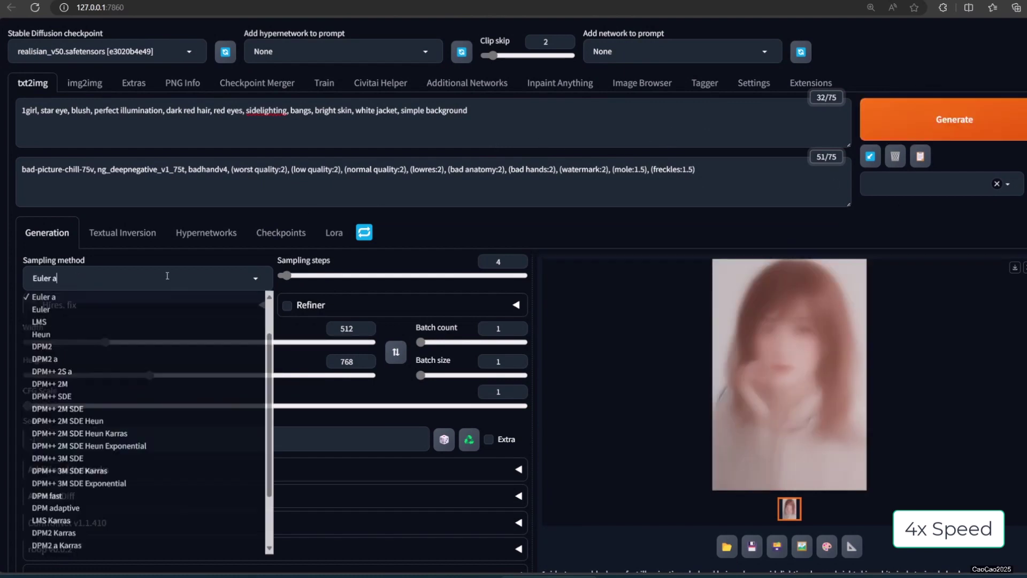
left_click(64, 534)
left_click(965, 121)
left_click(522, 389)
left_click(909, 119)
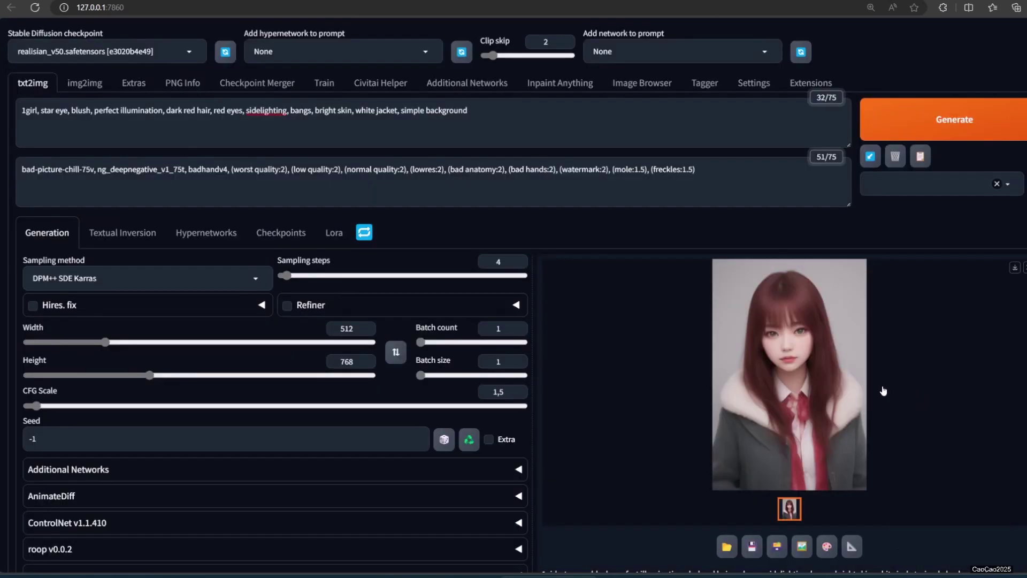
left_click(942, 113)
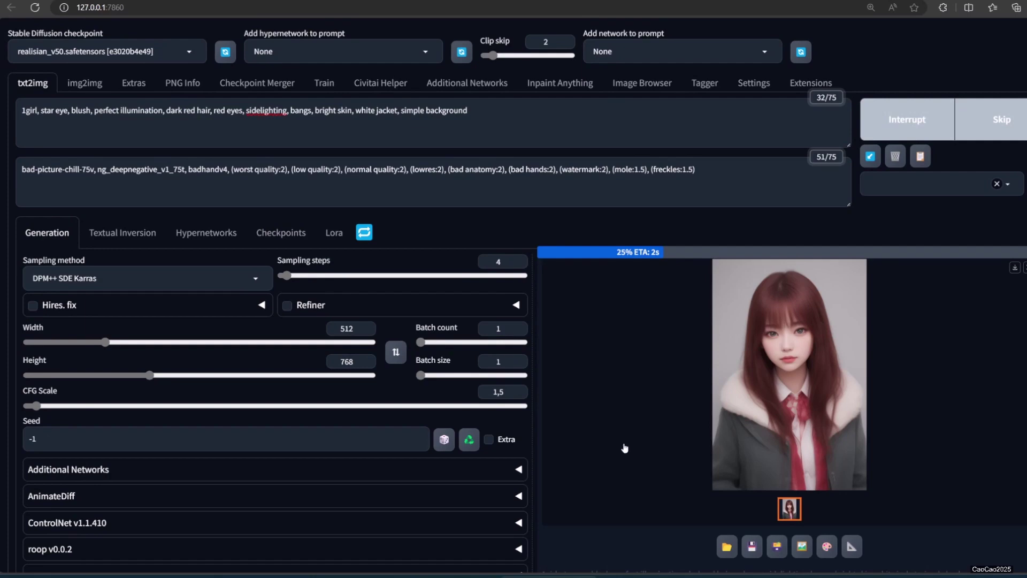
left_click(790, 399)
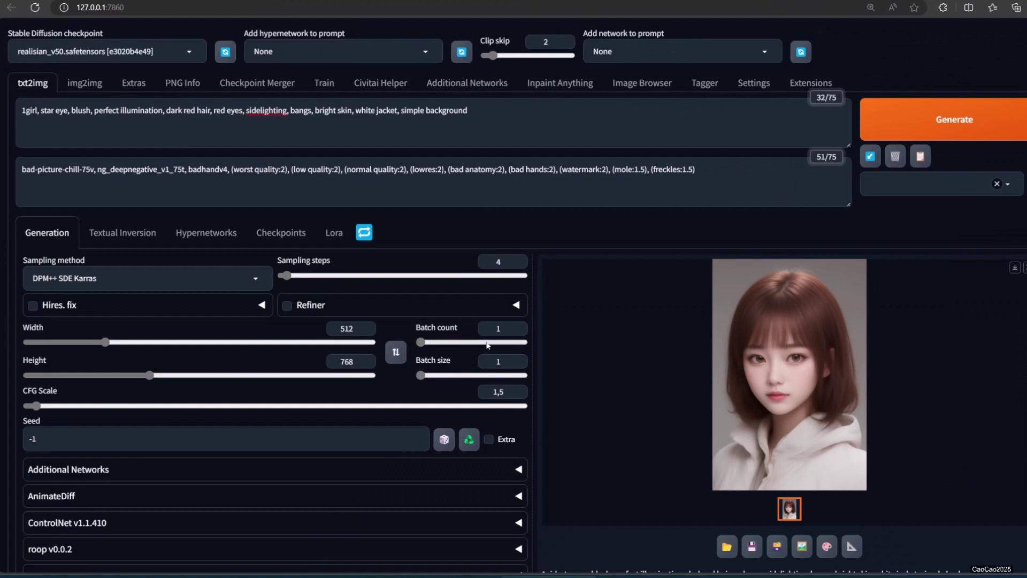
left_click(491, 112)
- Append <lora:LCM_SD15_CAO:1> to the end of the positive prompt
type(",")
type("<lora:LCM_SD15_CAO:1>")
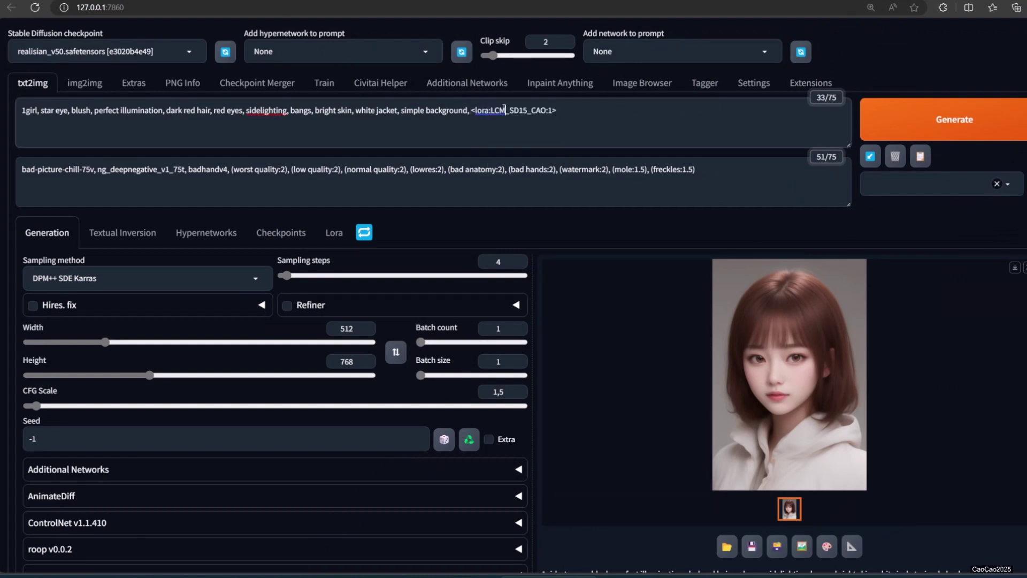
double_click(504, 109)
left_click(617, 140)
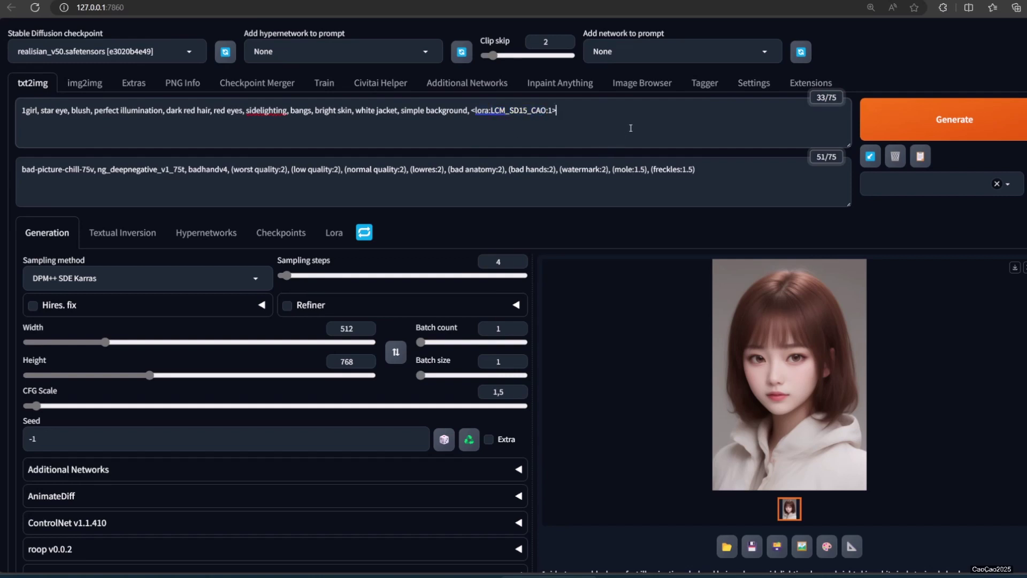
- Switch the sampler to LCM and generate a 4-step portrait, viewing it enlarged
left_click(86, 278)
scroll(63, 482, "down", 5)
scroll(63, 509, "down", 2)
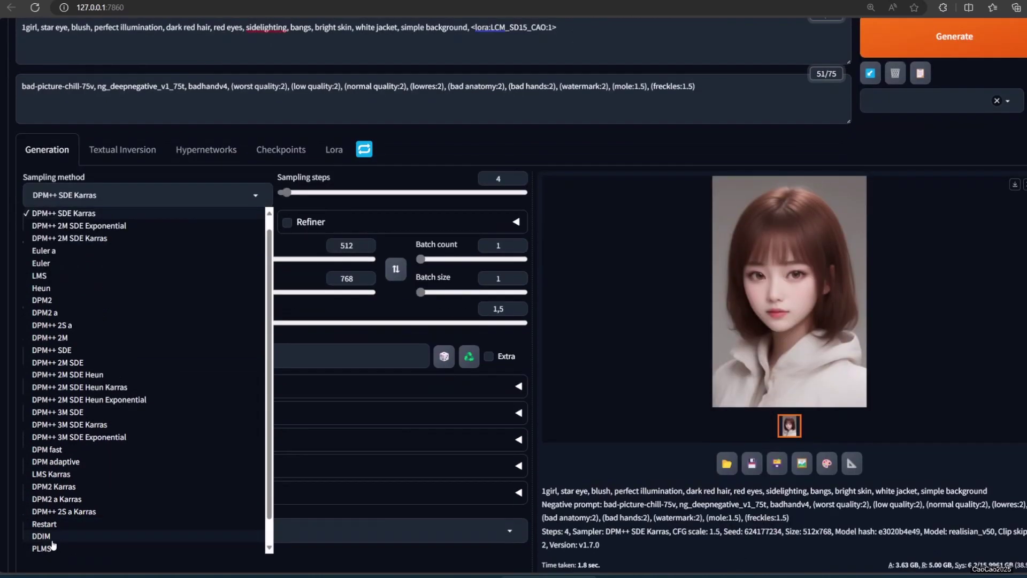
left_click(48, 543)
scroll(535, 267, "up", 2)
left_click(946, 112)
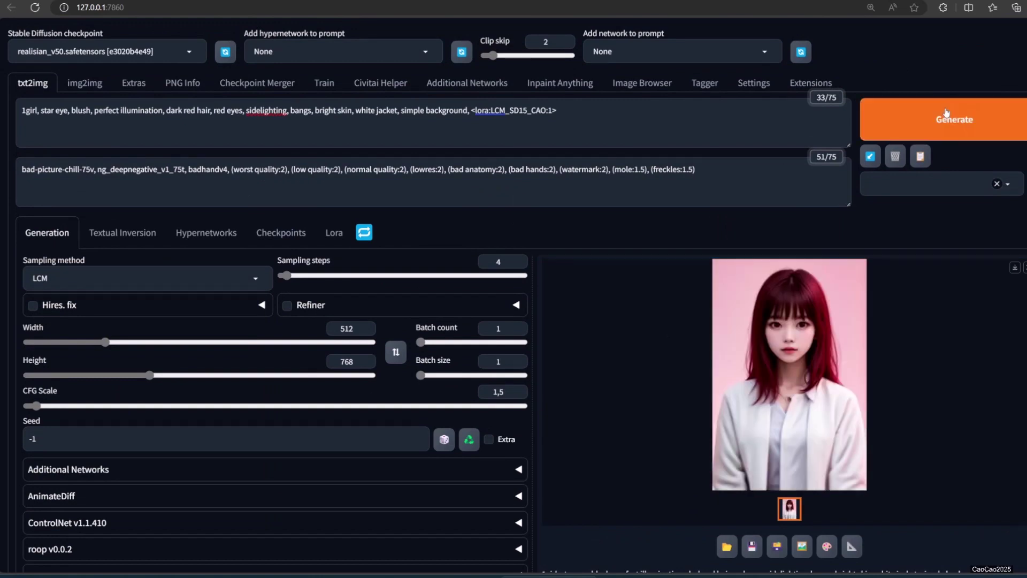
left_click(930, 343)
- Generate three more LCM portraits, previewing one, and search the page for 'lcm'
left_click(930, 333)
left_click(935, 130)
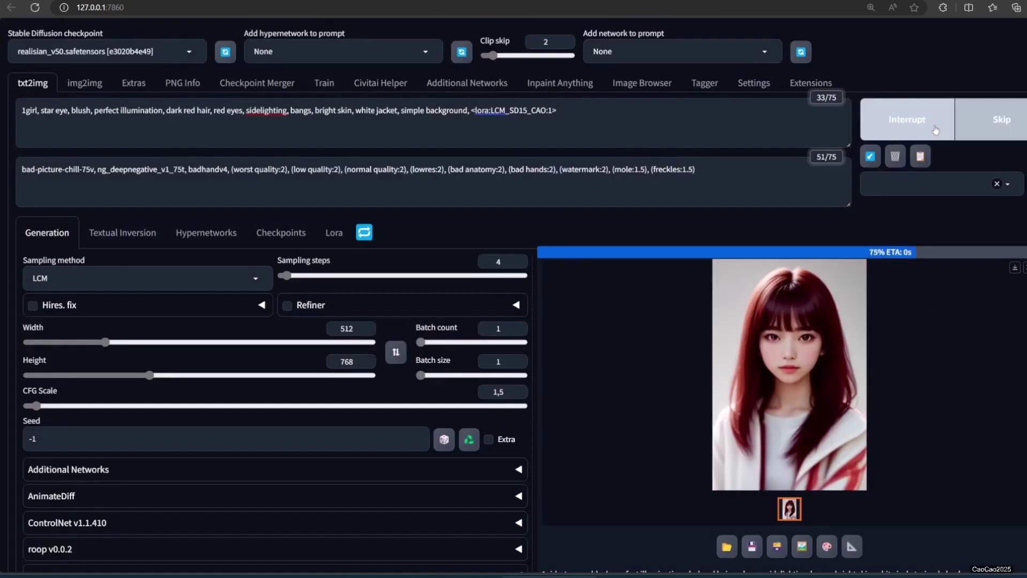
left_click(838, 324)
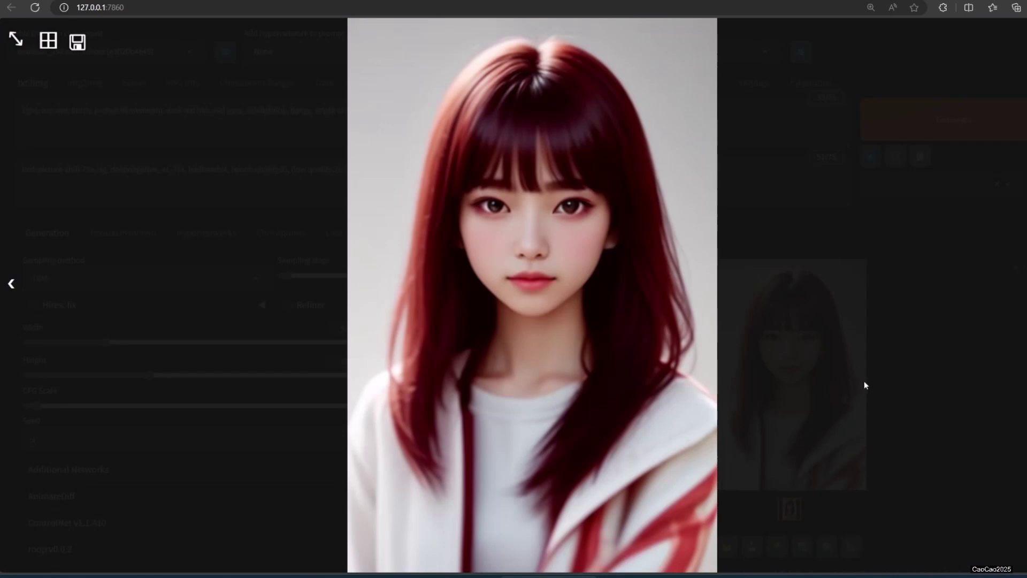
left_click(855, 219)
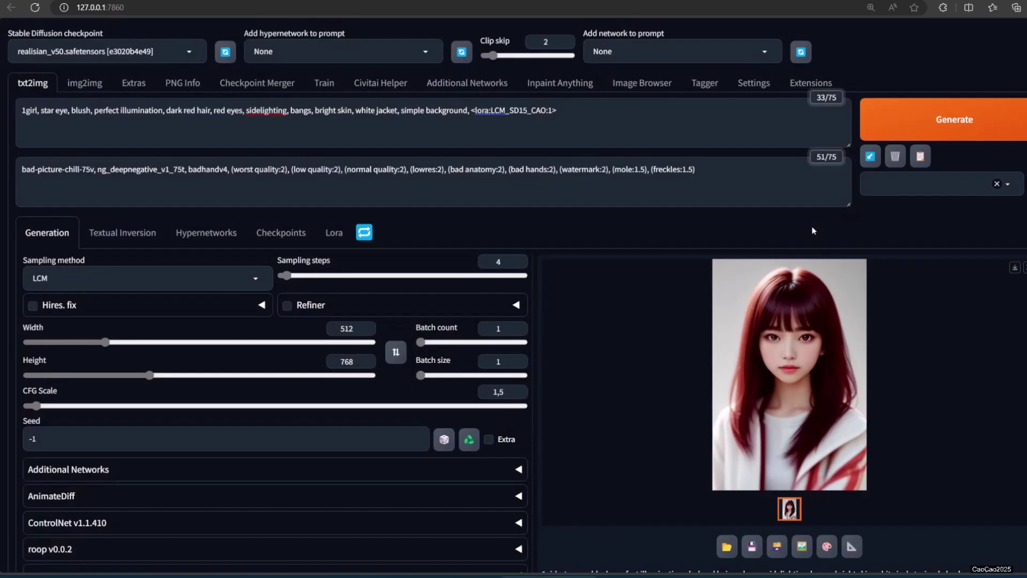
left_click(897, 117)
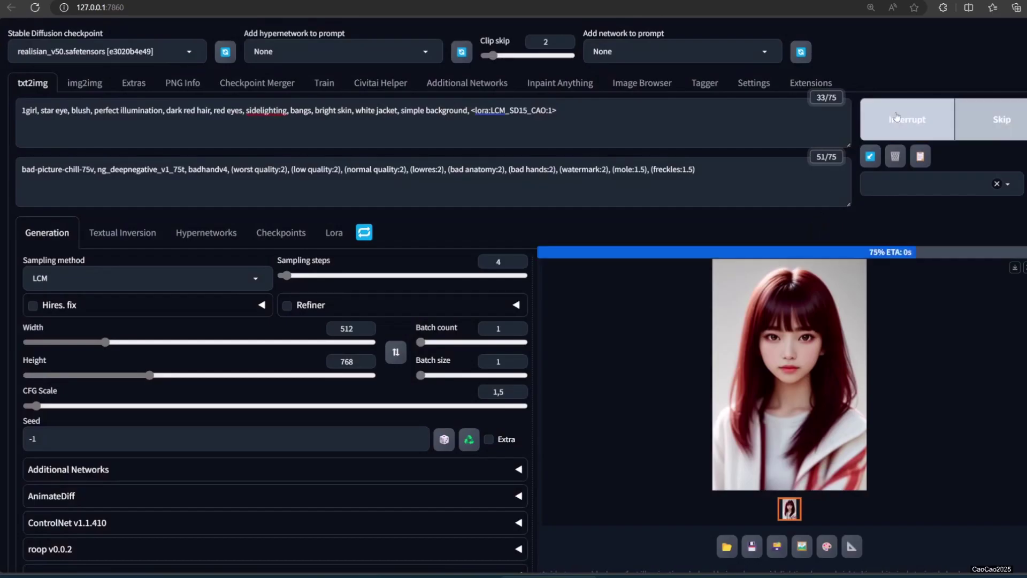
left_click(896, 118)
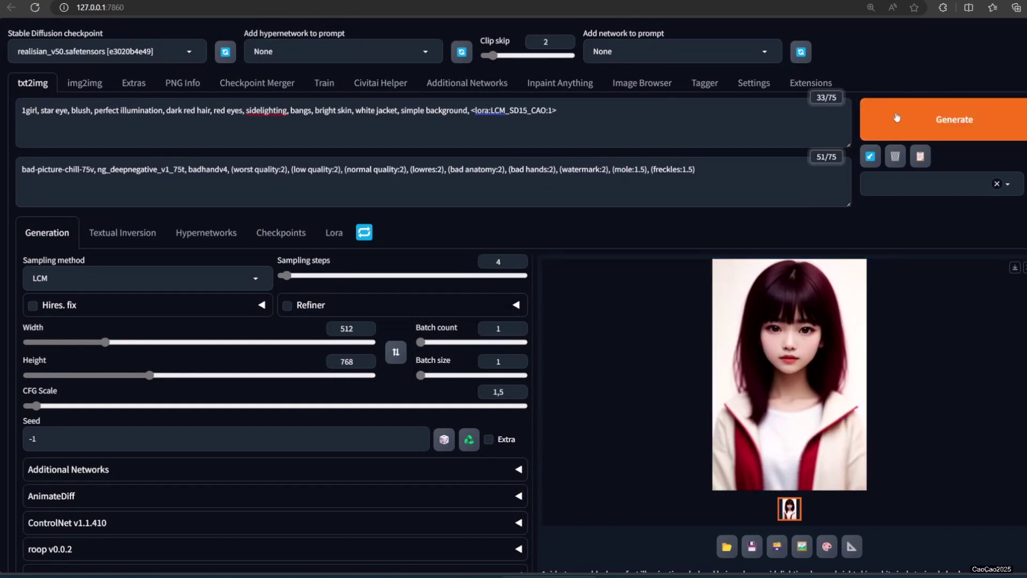
key("ctrl+f")
- Generate four more LCM portraits, previewing each, ending with a red-haired girl in a pink coat
left_click(915, 112)
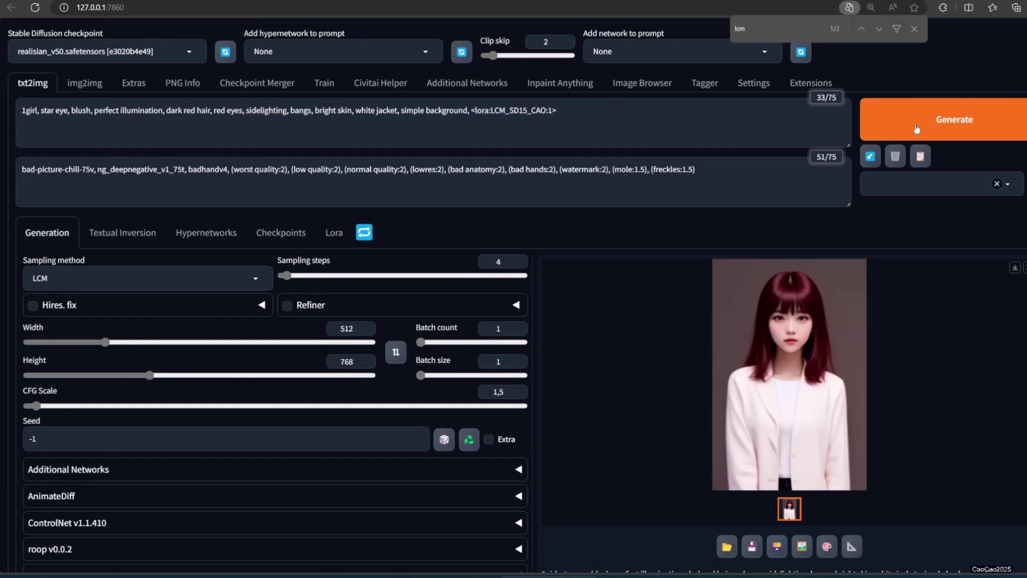
left_click(917, 128)
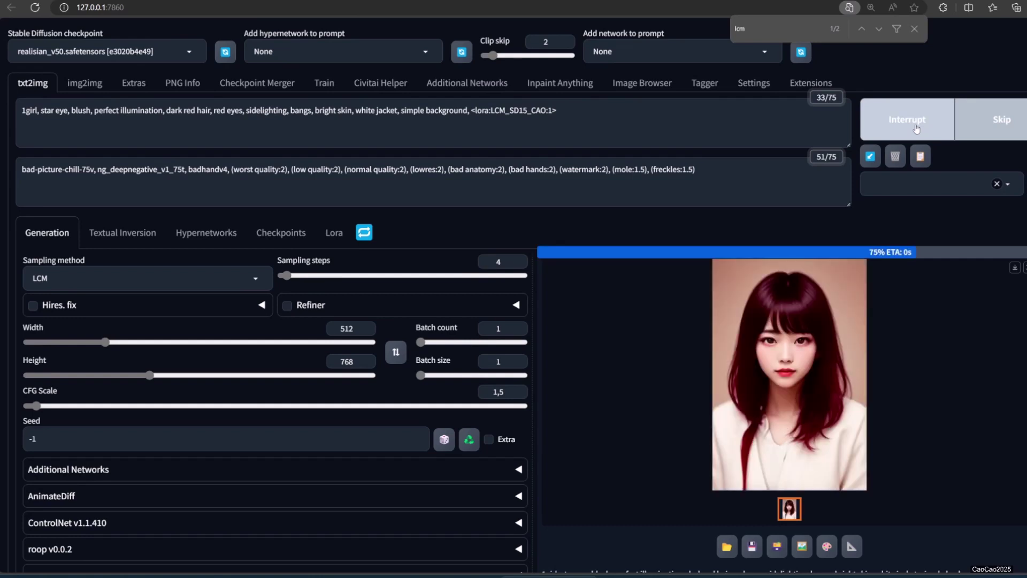
left_click(845, 320)
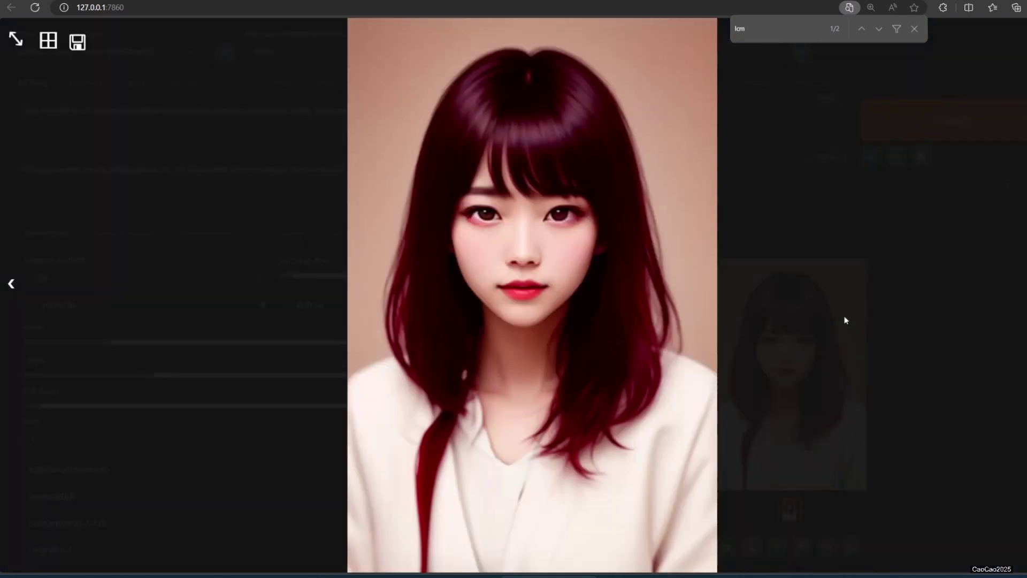
left_click(913, 307)
left_click(921, 128)
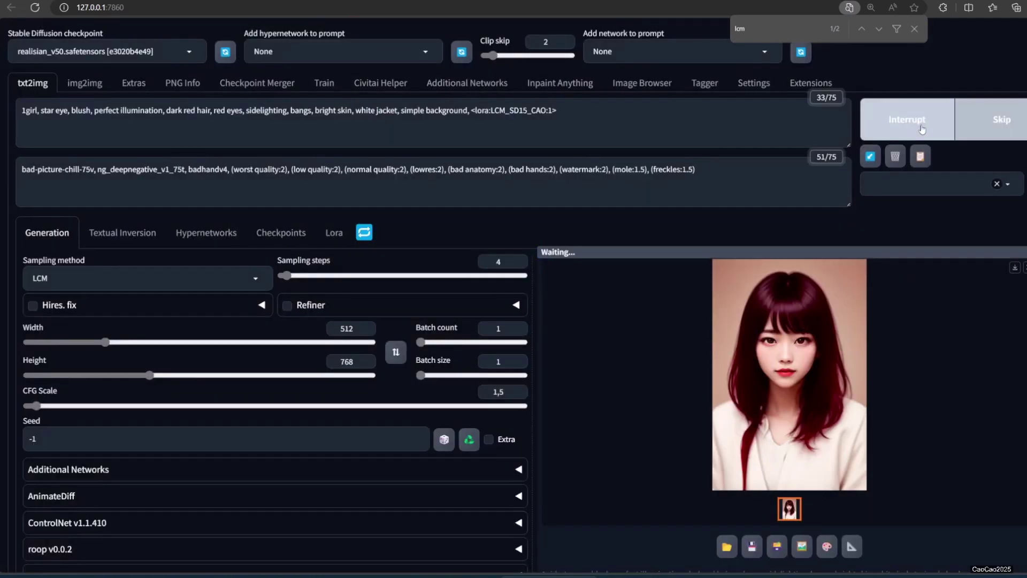
left_click(843, 352)
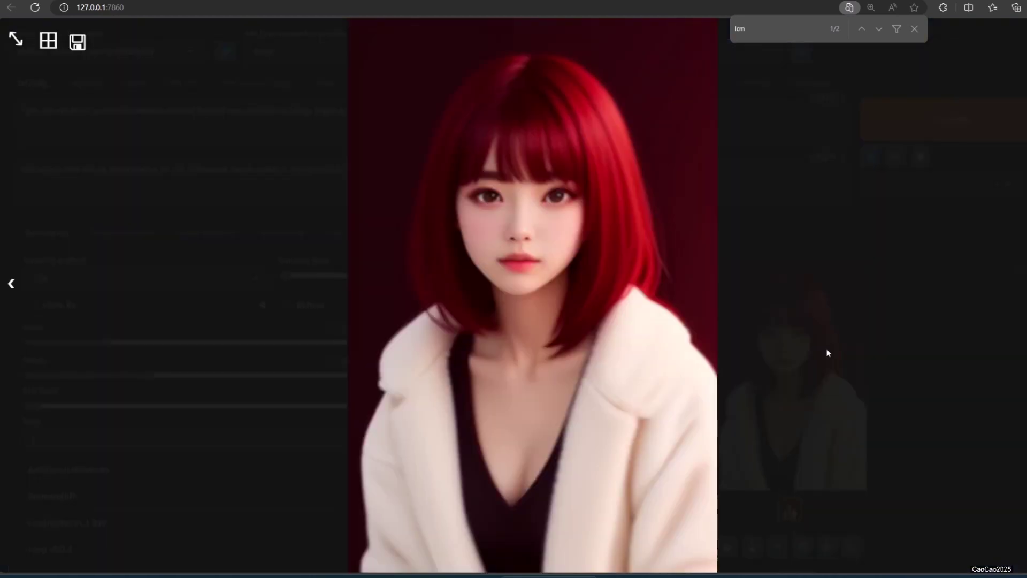
left_click(879, 351)
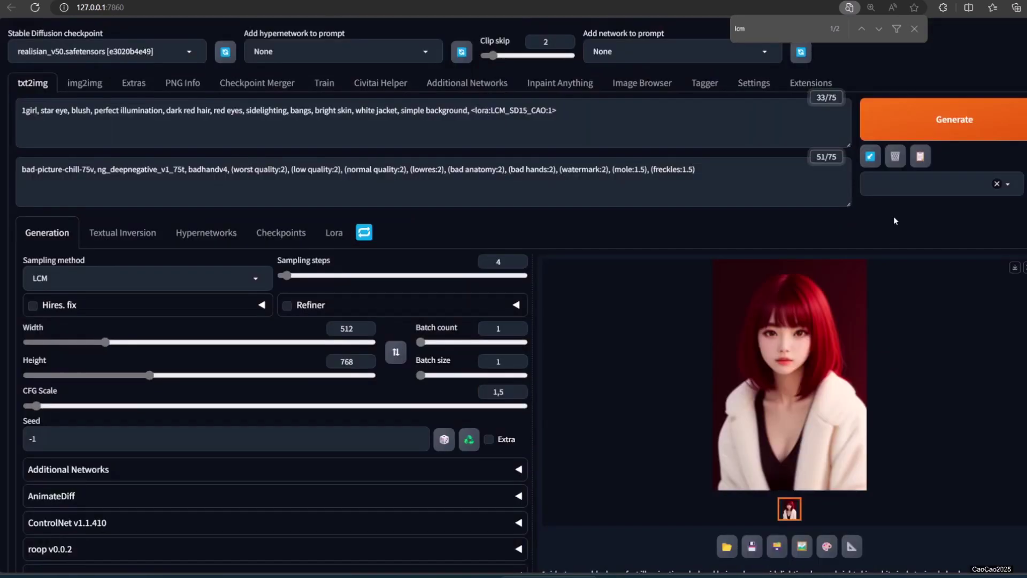
left_click(924, 132)
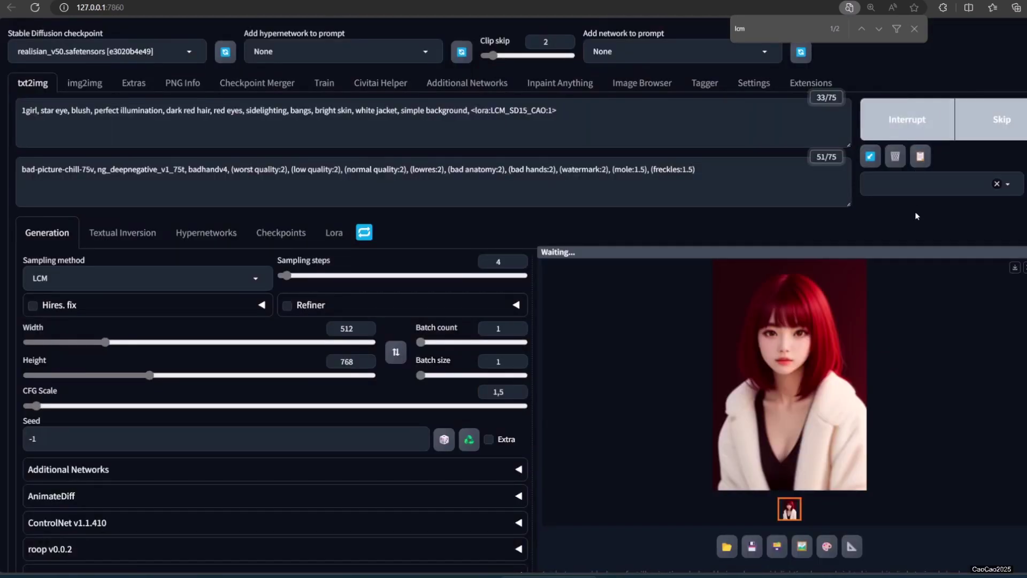
left_click(863, 367)
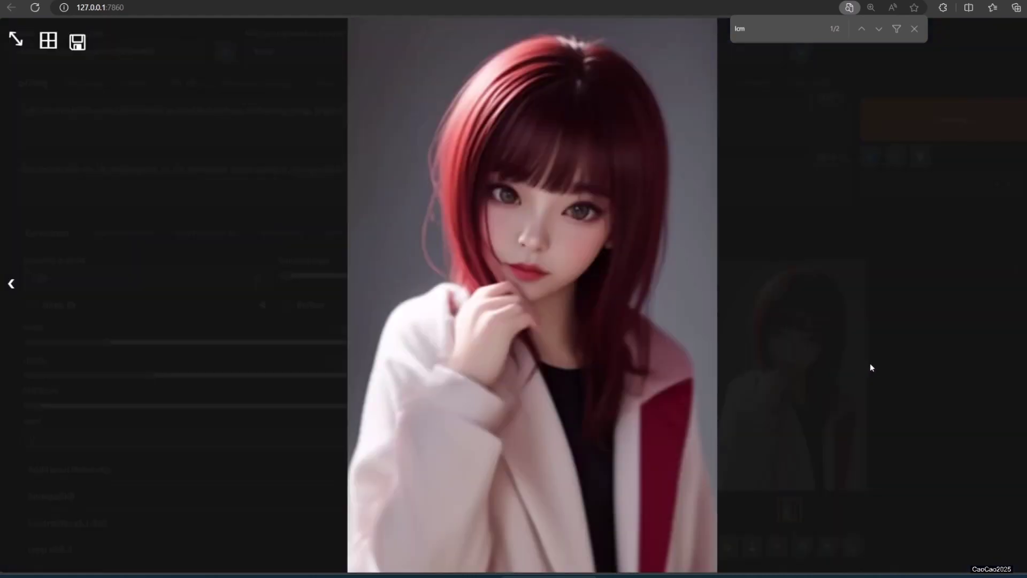
left_click(910, 373)
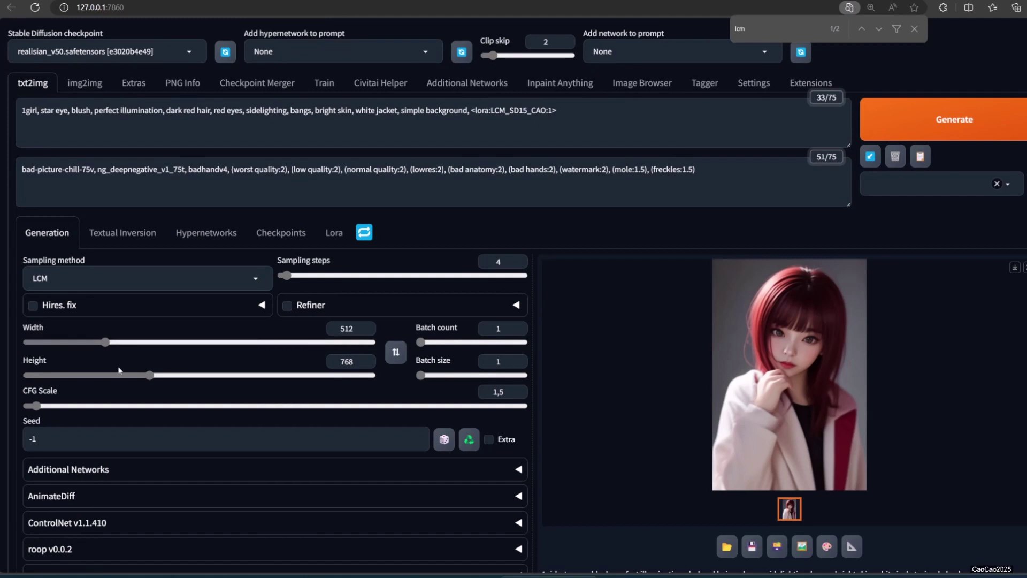
- Enable Hires. fix with the Latent (bicubic antialiased) upscaler and generate a 1024×1536 portrait
left_click(50, 309)
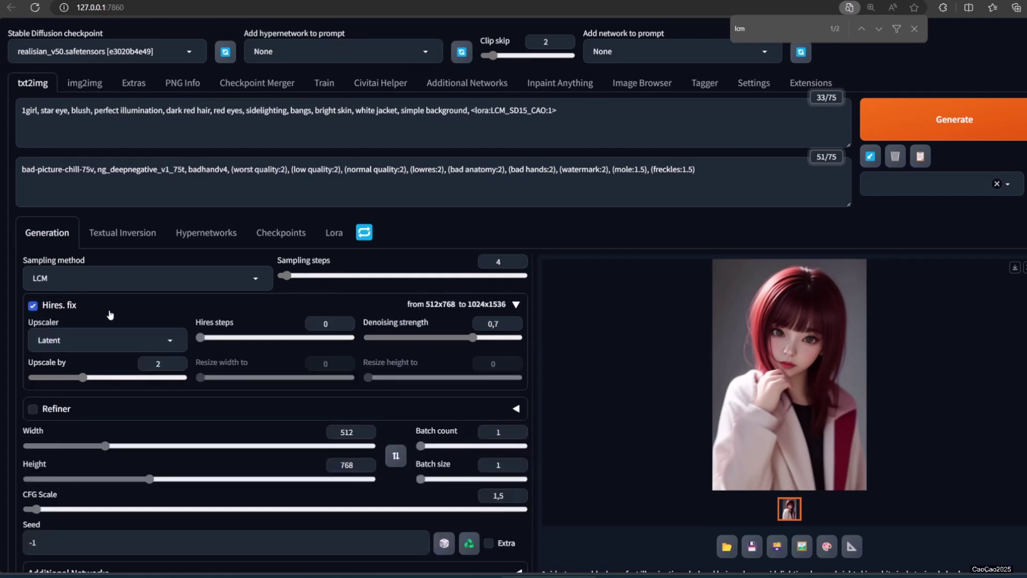
left_click(119, 341)
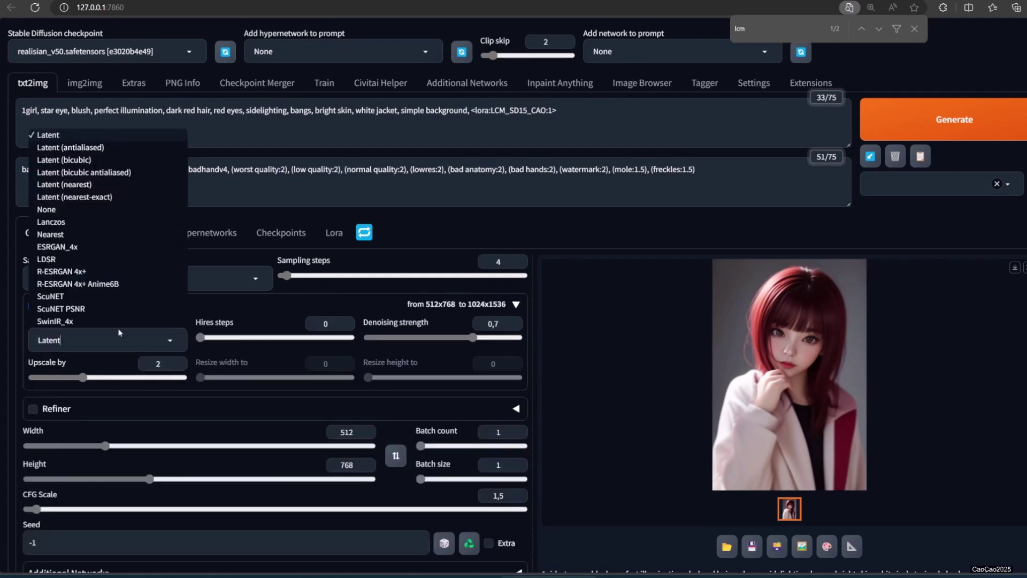
left_click(115, 173)
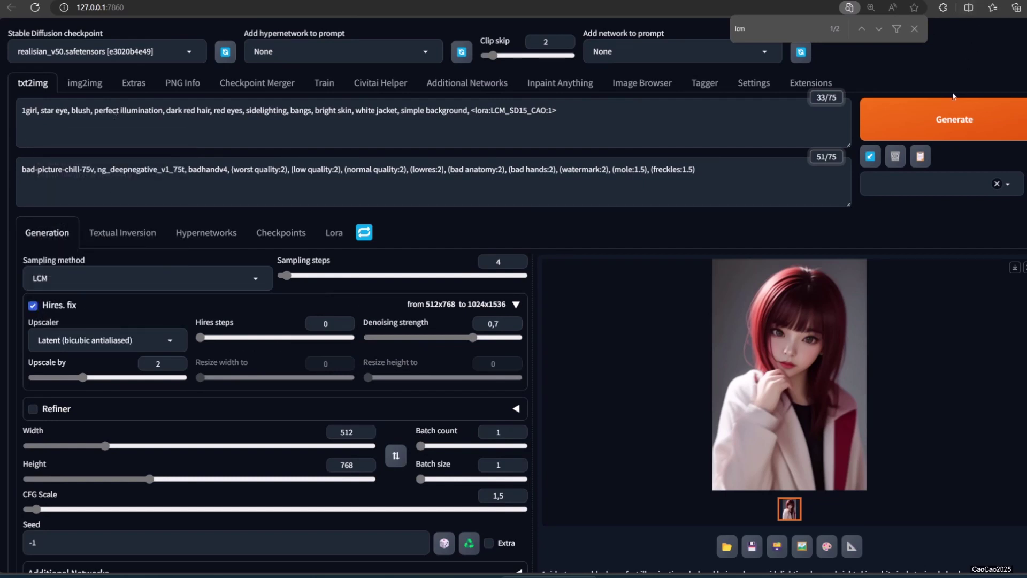
left_click(949, 118)
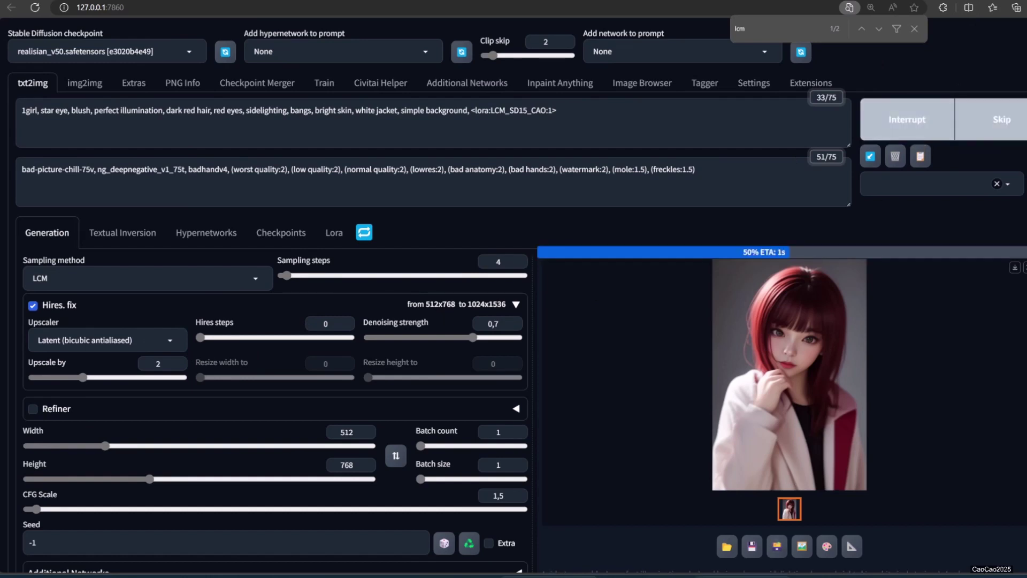
left_click(744, 576)
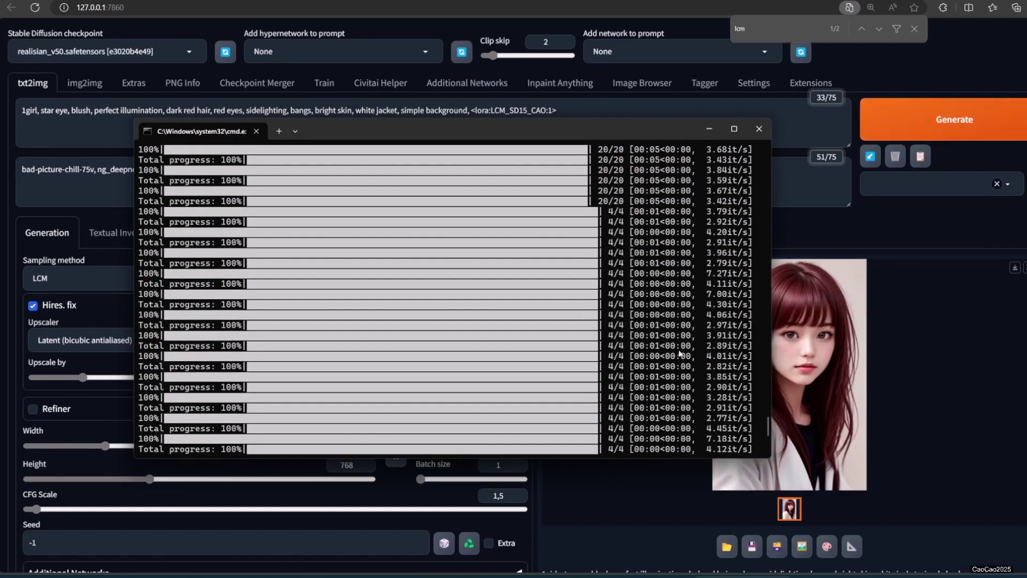
- Preview the new hires-fixed portraits of a long-haired redhead in a white jacket
left_click(907, 128)
left_click(816, 360)
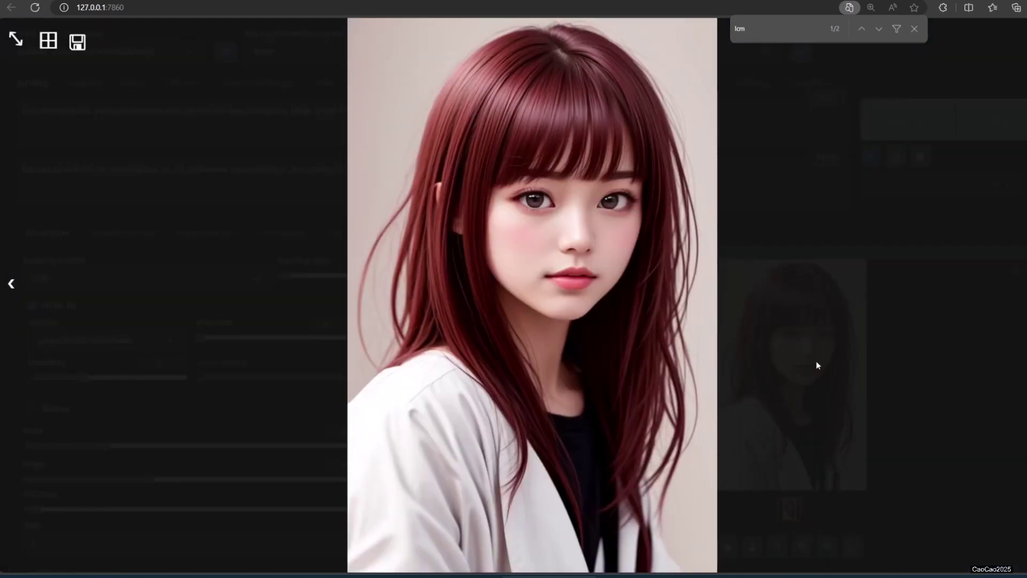
left_click(928, 404)
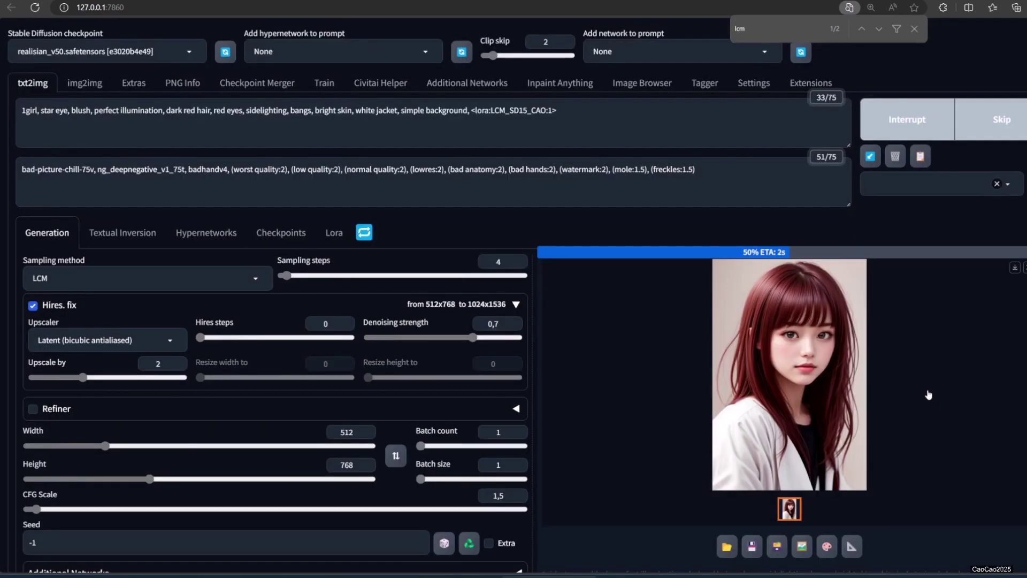
left_click(832, 368)
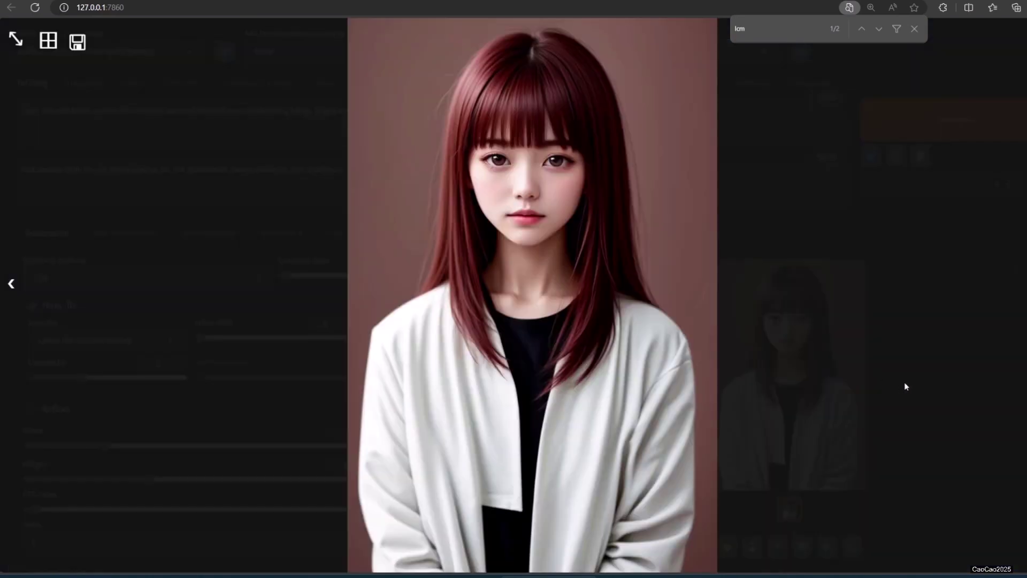
left_click(905, 383)
- Scroll back through the console log to review step timings and model loading
key("alt+Tab")
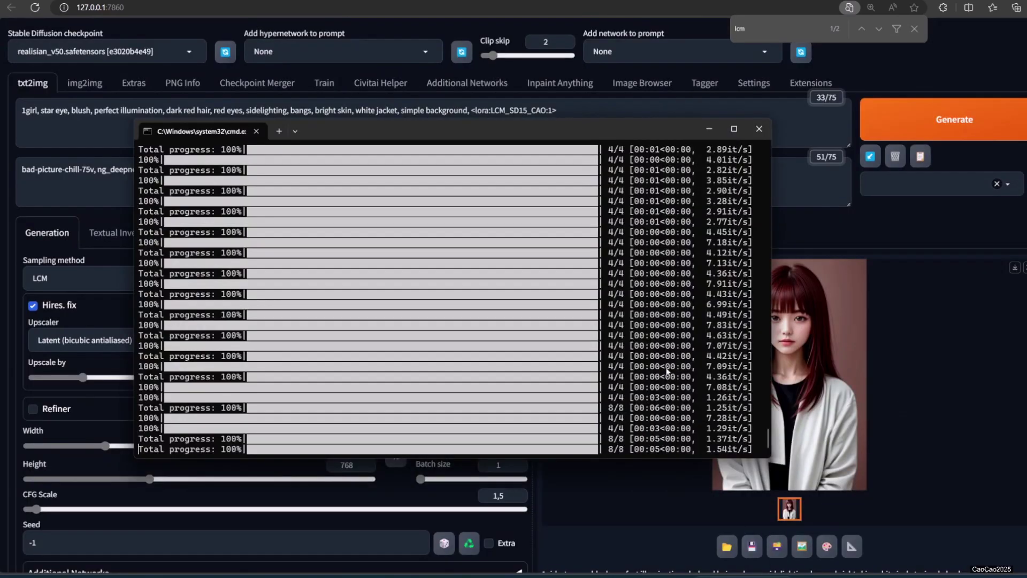
scroll(670, 363, "up", 6)
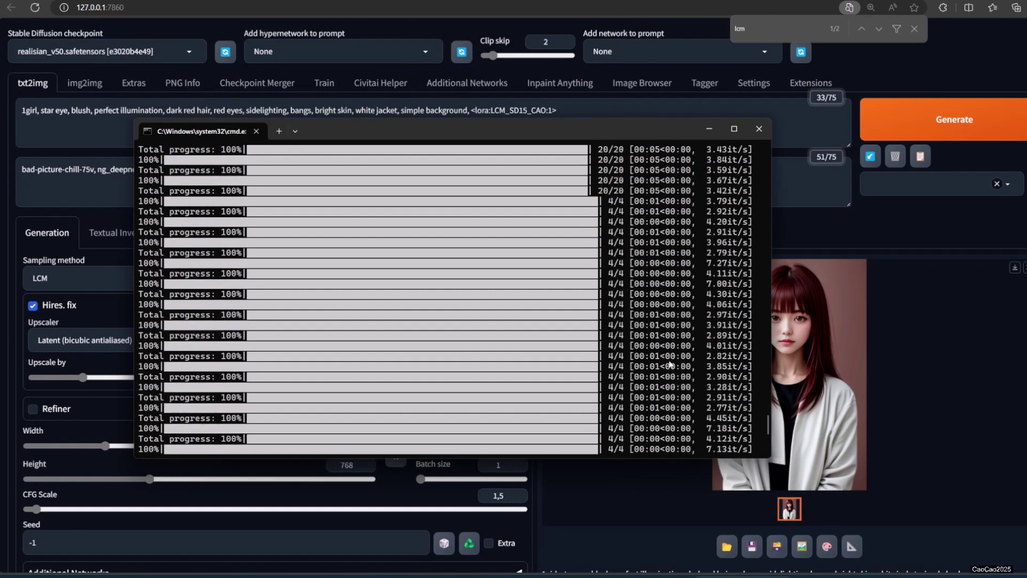
scroll(670, 363, "up", 6)
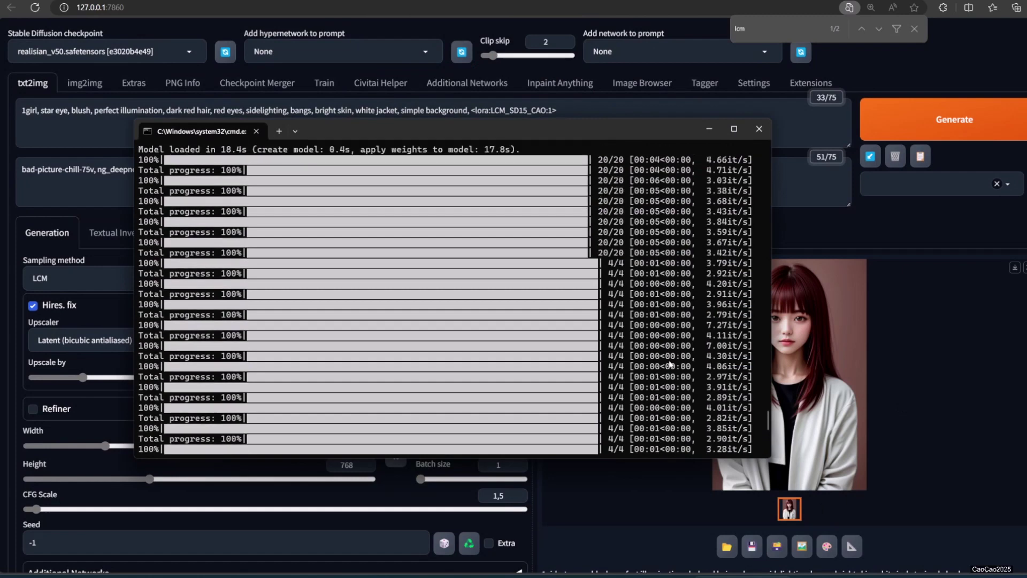
left_click(911, 216)
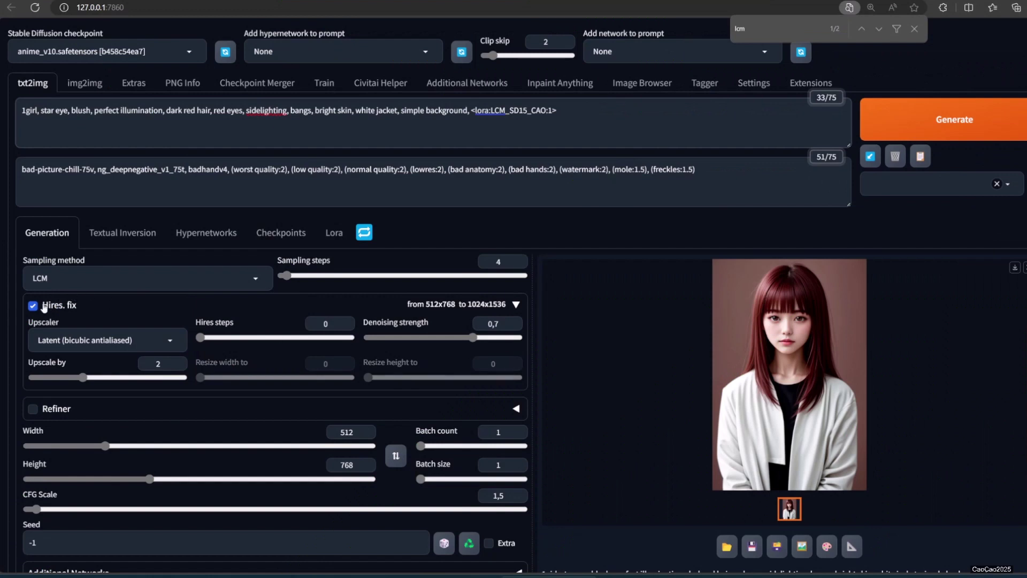
- Turn off Hires. fix and set the sampler to Euler a, CFG Scale 7 and 20 sampling steps
left_click(44, 304)
left_click(75, 284)
scroll(75, 329, "up", 3)
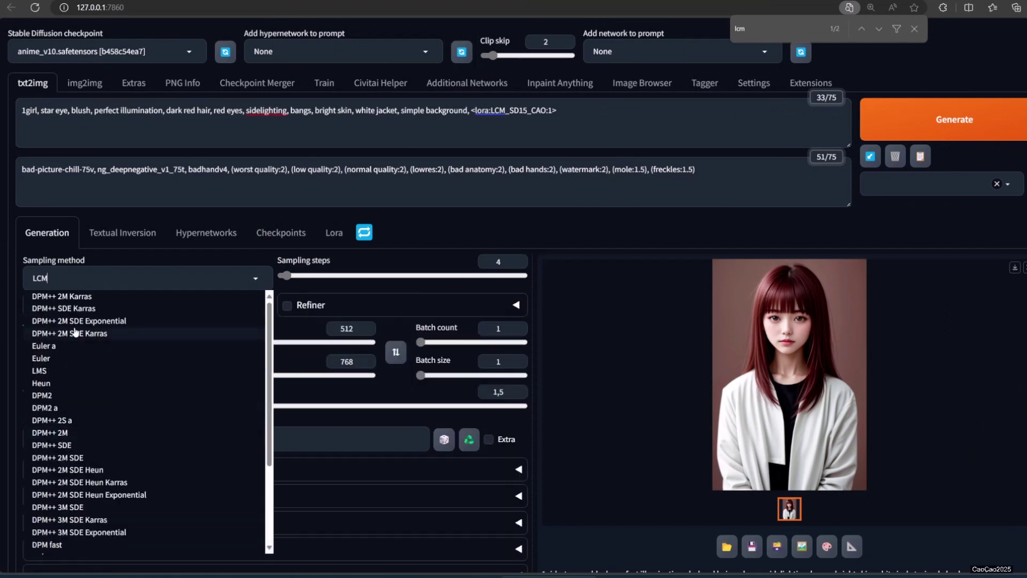
left_click(76, 346)
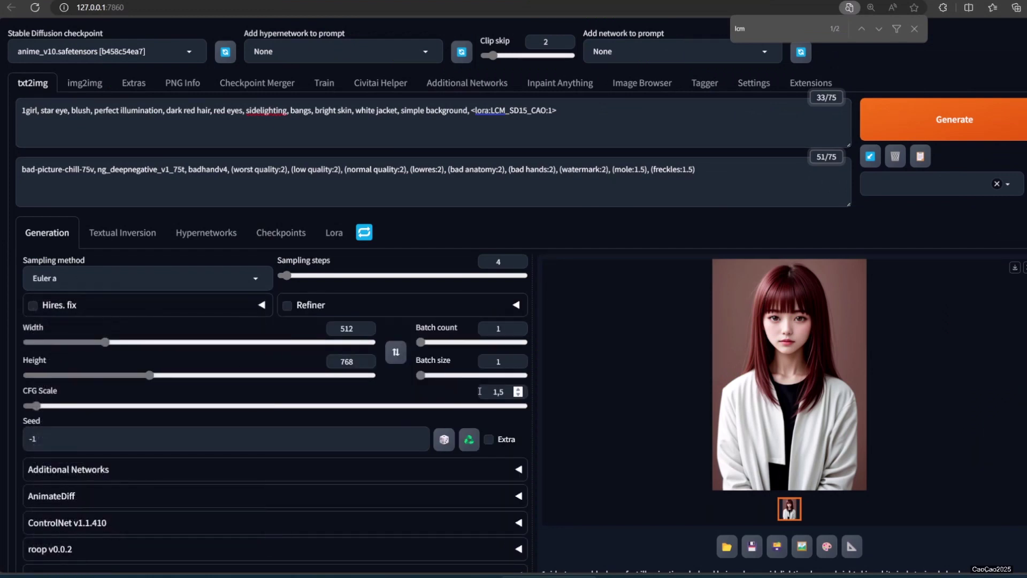
double_click(498, 391)
type("7")
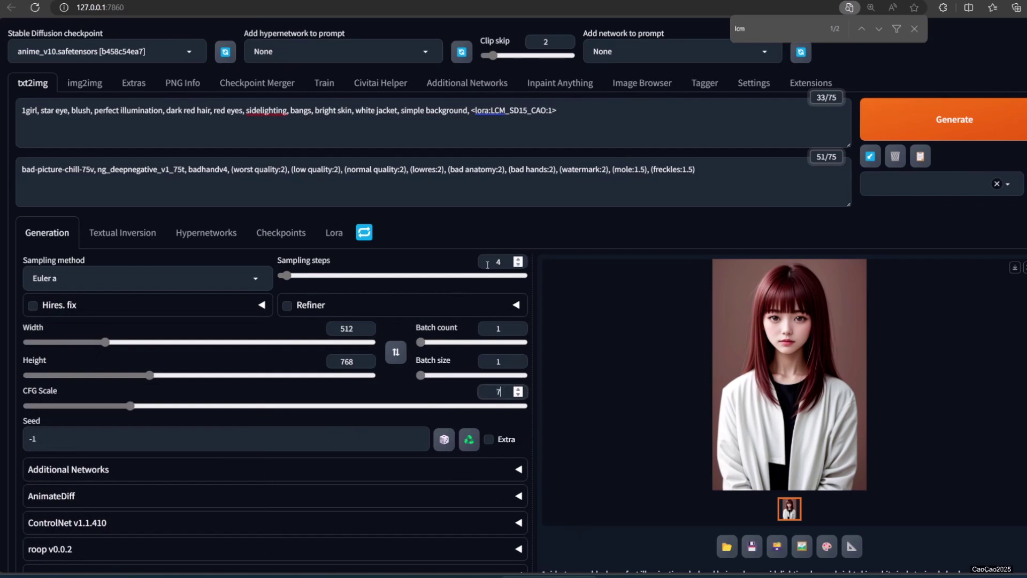
double_click(498, 261)
type("2")
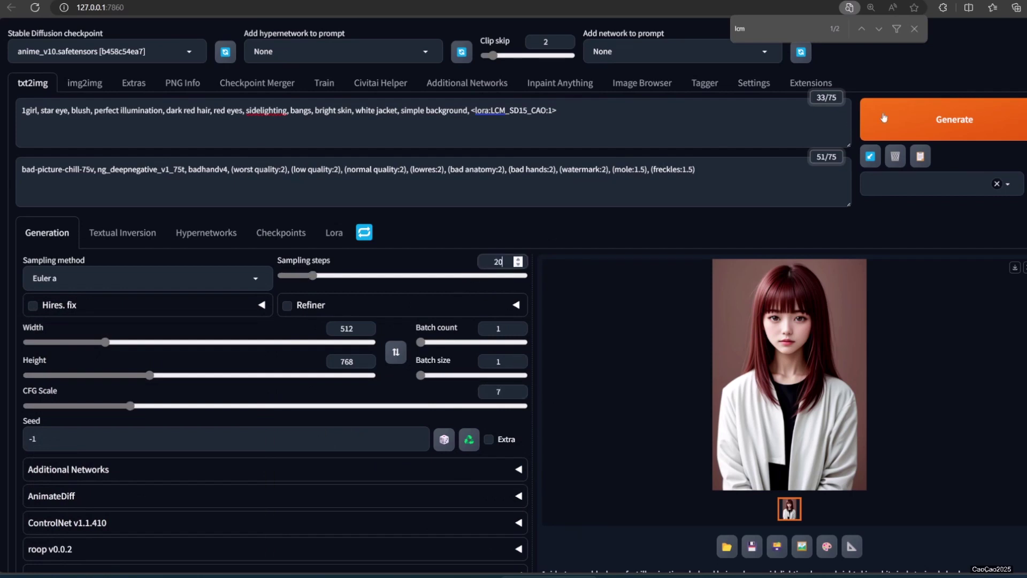
type("0")
- Render a portrait, then delete the <lora:LCM_SD15_CAO:1> tag from the prompt
left_click(909, 118)
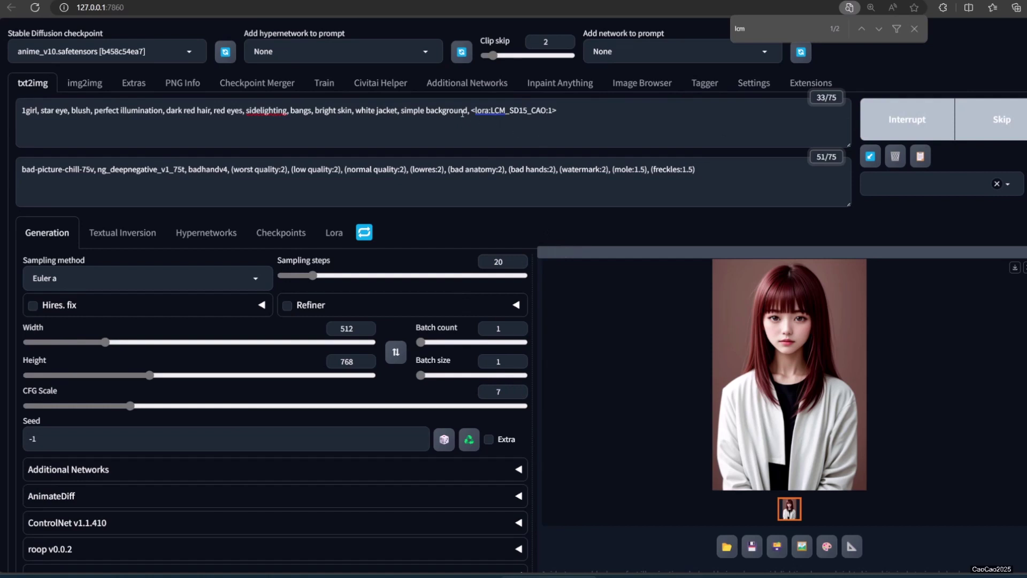
left_click_drag(470, 110, 570, 114)
key("ctrl+c")
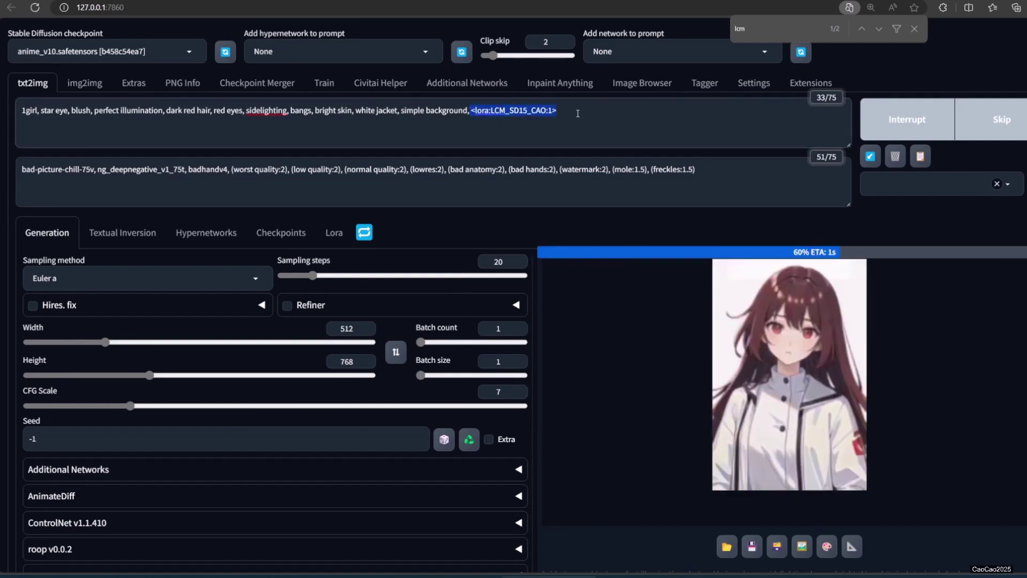
key("BackSpace")
key("BackSpace")
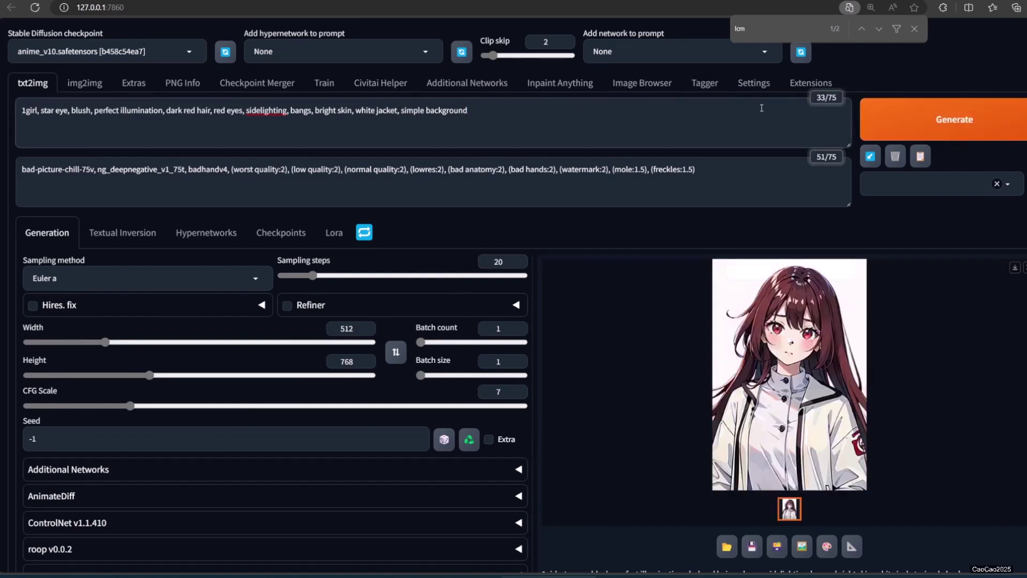
- Render three portraits without the LCM LoRA, viewing each result full-size
left_click(894, 119)
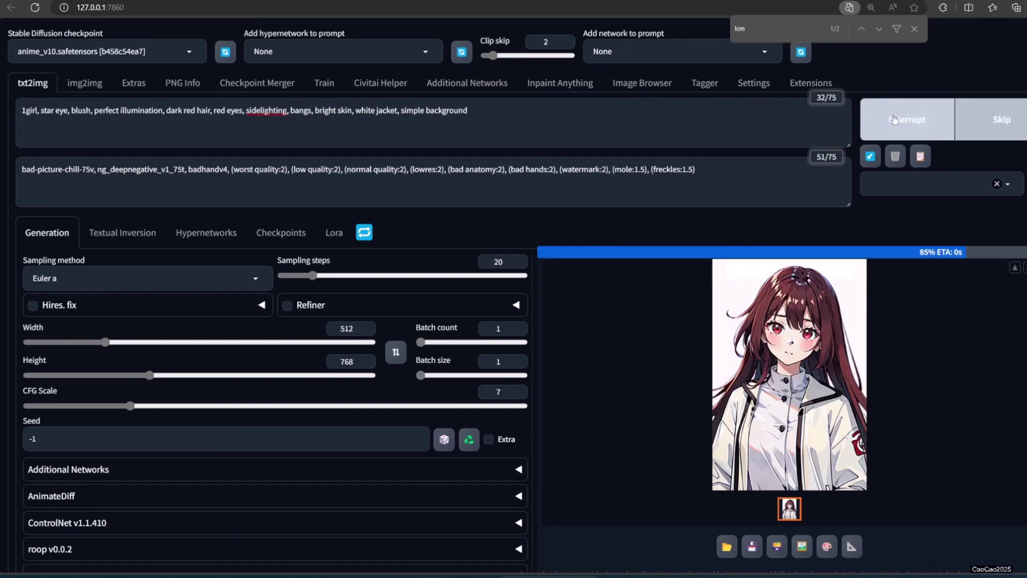
left_click(796, 313)
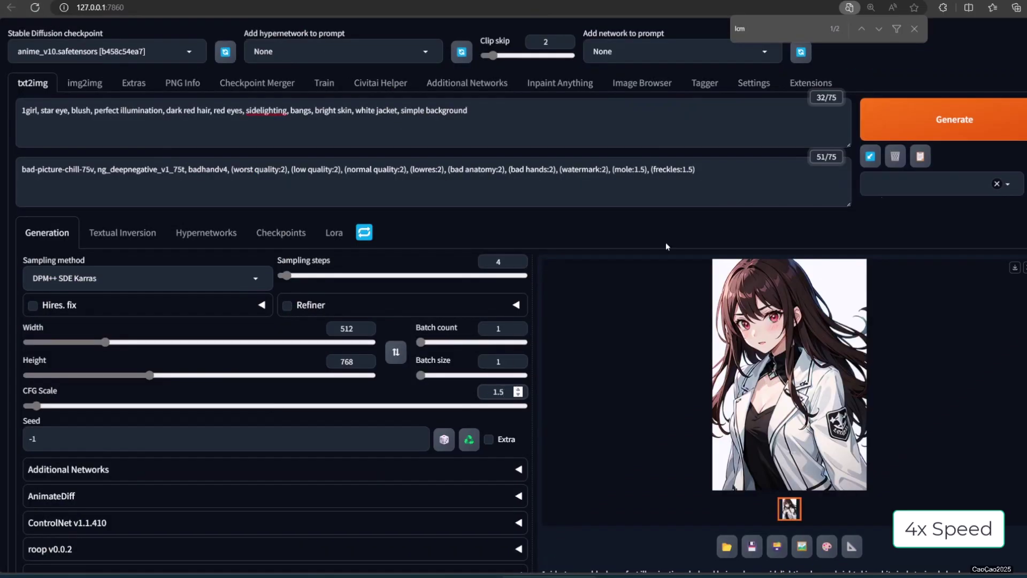
left_click(933, 118)
left_click(852, 358)
left_click(853, 342)
left_click(933, 118)
left_click(856, 358)
left_click(876, 359)
left_click(555, 123)
- Paste the <lora:LCM_SD15_CAO:1> tag back into the prompt
left_click(933, 119)
left_click(855, 358)
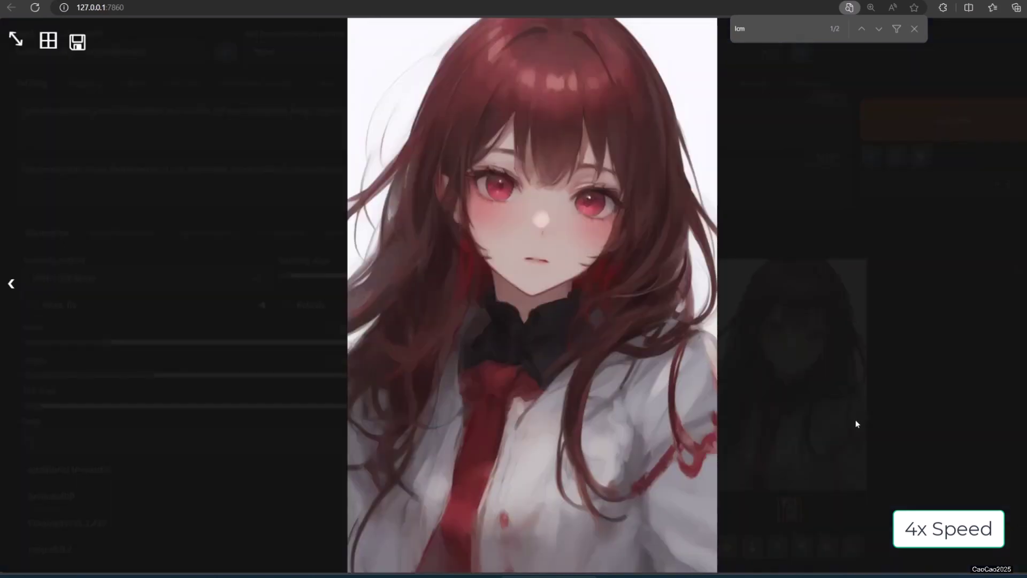
left_click(855, 422)
left_click(533, 121)
key("ctrl+v")
- Render two portraits with the LCM LoRA restored, viewing each full-size
left_click(933, 119)
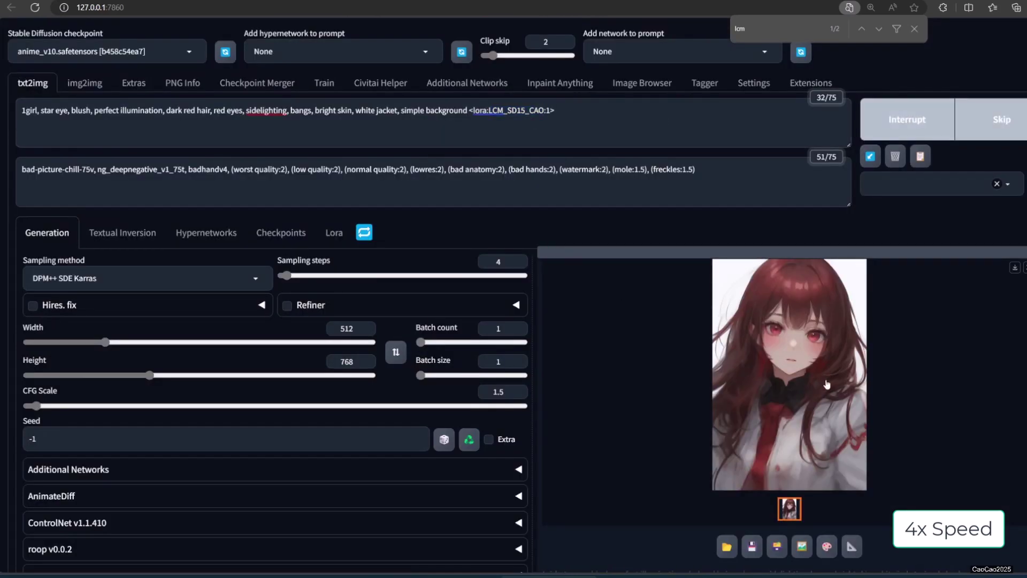
left_click(822, 359)
left_click(822, 362)
left_click(933, 119)
left_click(855, 359)
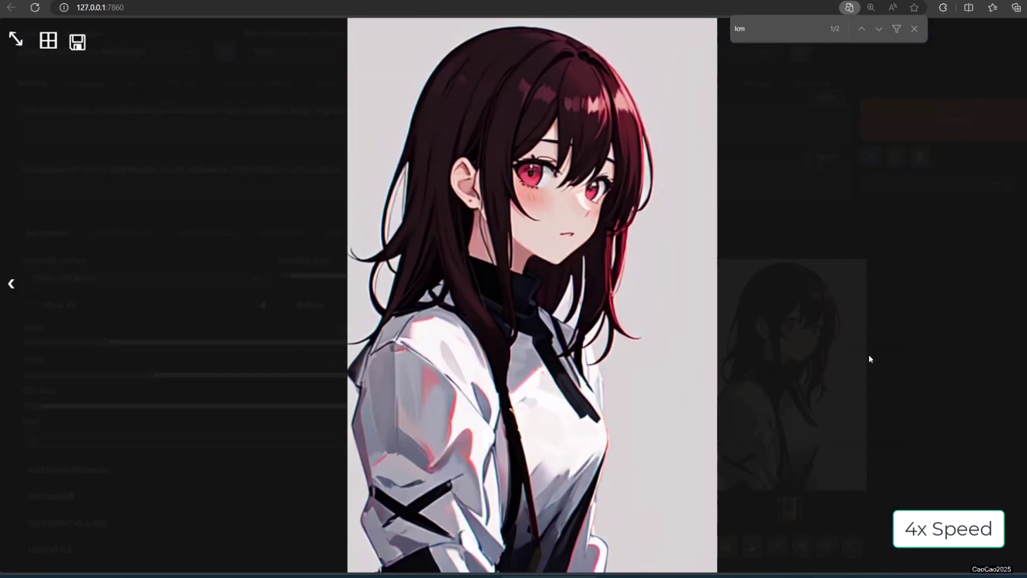
left_click(869, 355)
- Switch the sampling method to LCM and render another portrait
left_click(144, 278)
scroll(103, 489, "down", 5)
left_click(39, 546)
scroll(73, 502, "down", 3)
scroll(73, 503, "up", 3)
left_click(933, 118)
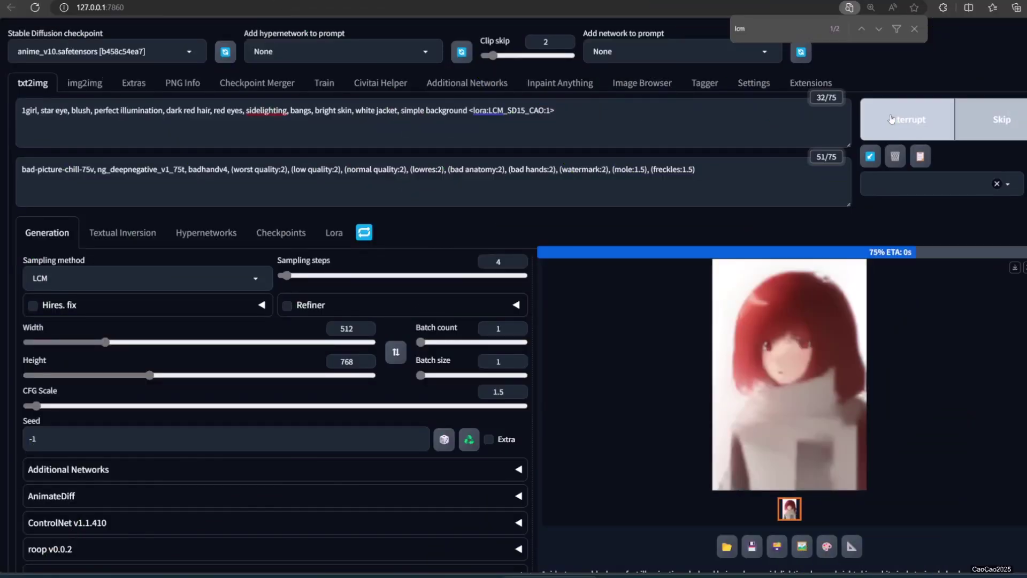
- Switch the sampler back to DPM++ SDE Karras and render a portrait
left_click(131, 279)
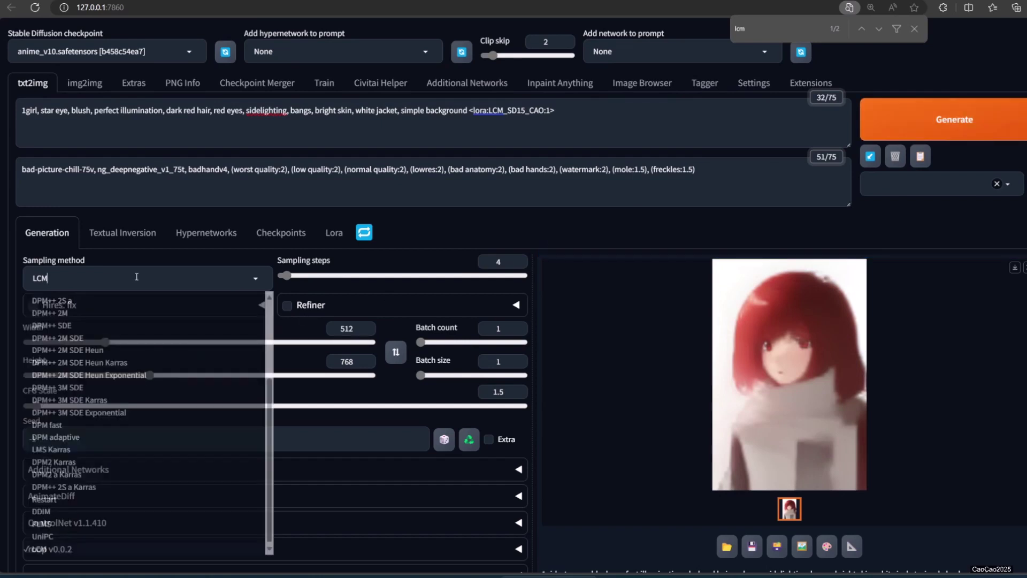
scroll(136, 380, "up", 5)
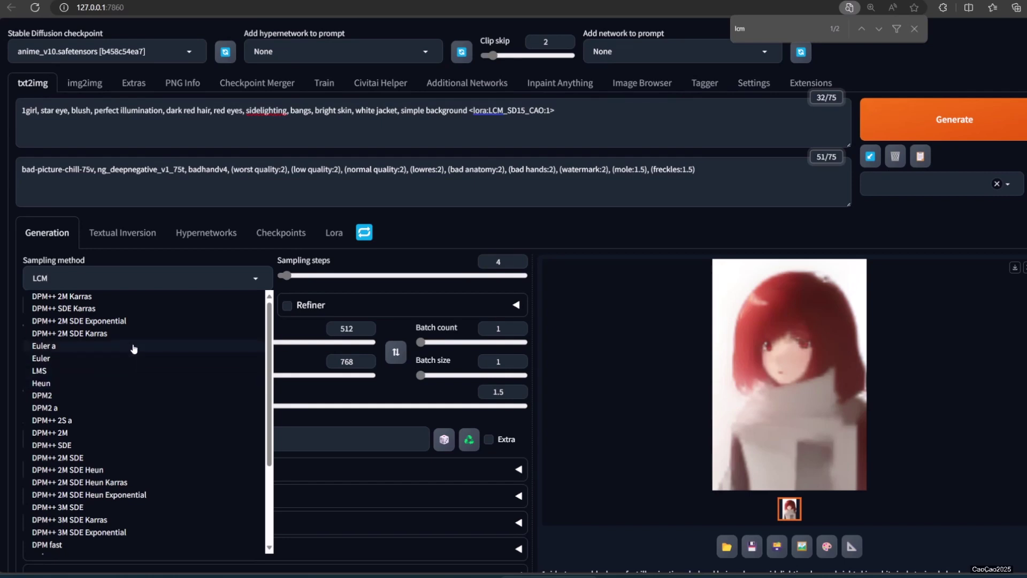
left_click(138, 309)
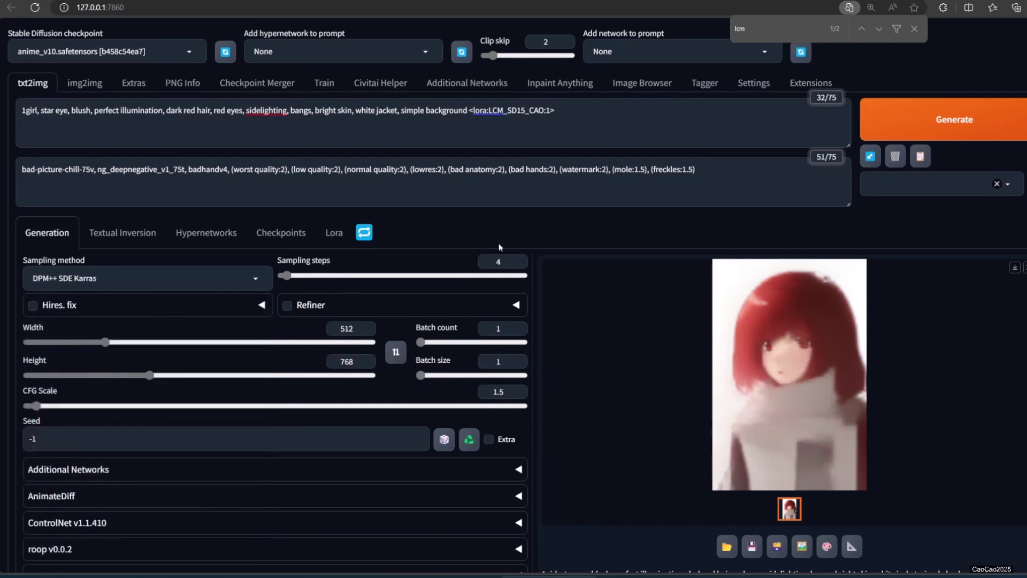
left_click(933, 117)
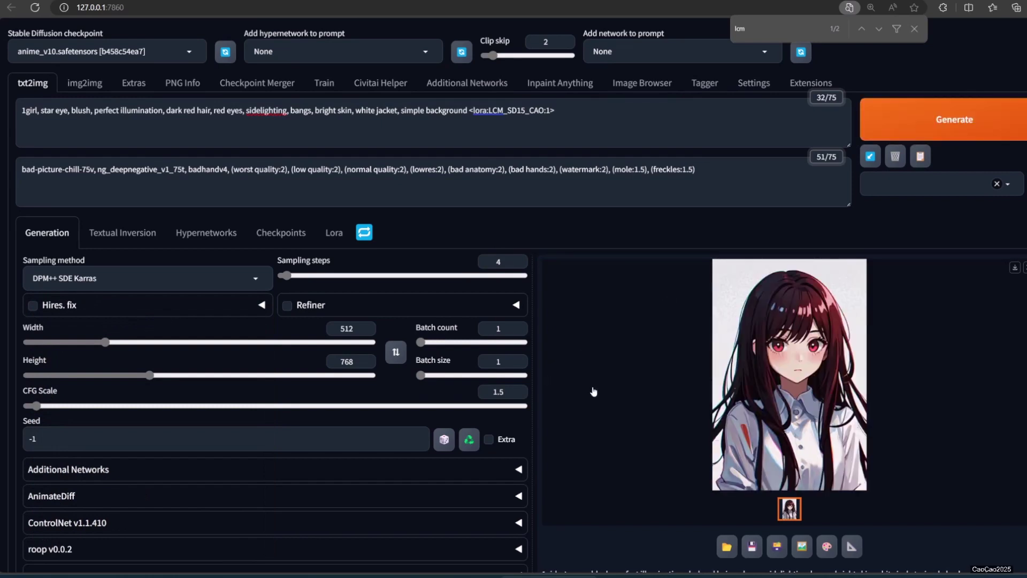
- Render more portraits and review them full-size, ending on a long-haired one
left_click(778, 345)
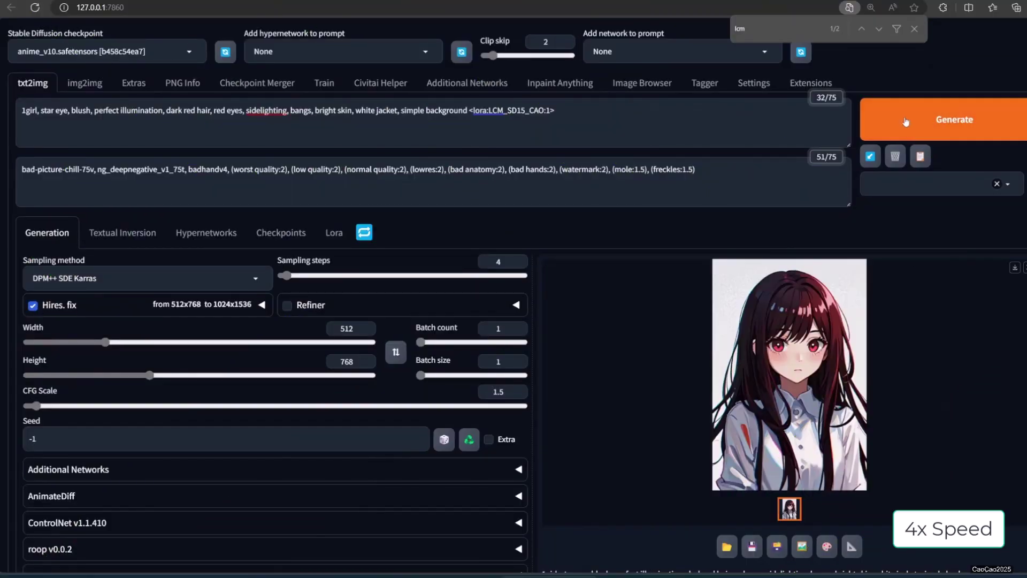
left_click(905, 120)
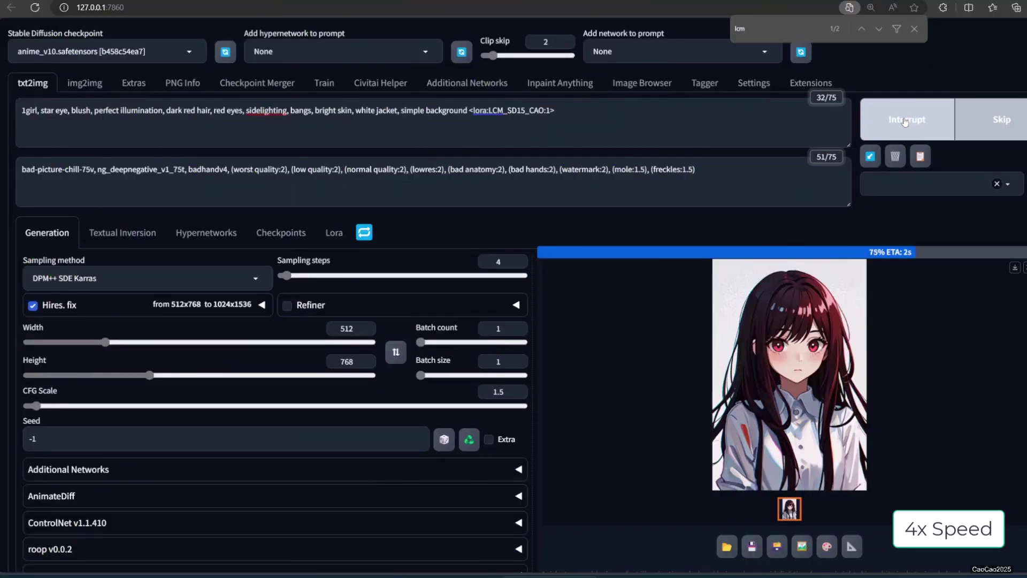
left_click(850, 385)
left_click(881, 390)
left_click(906, 113)
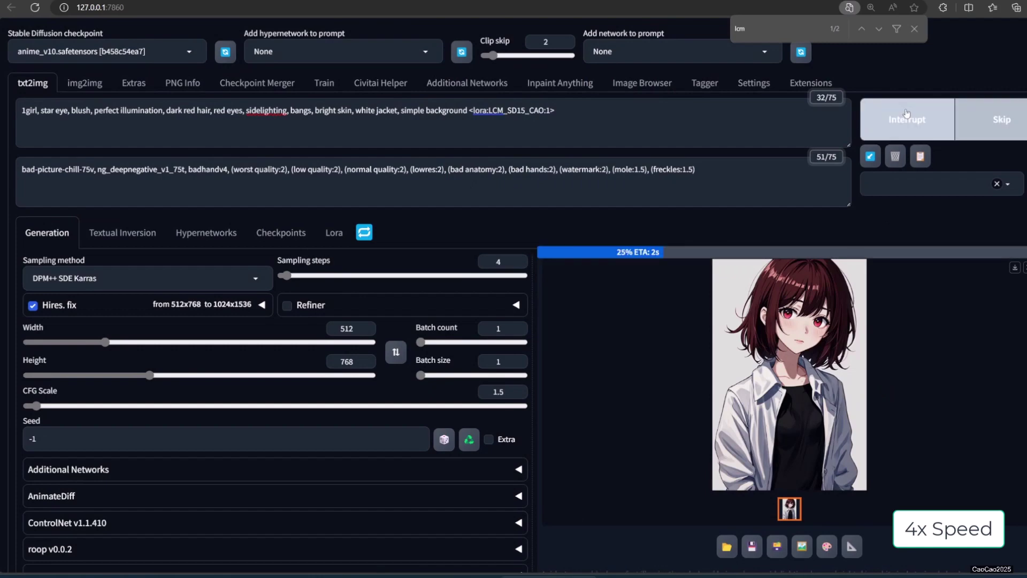
left_click(834, 383)
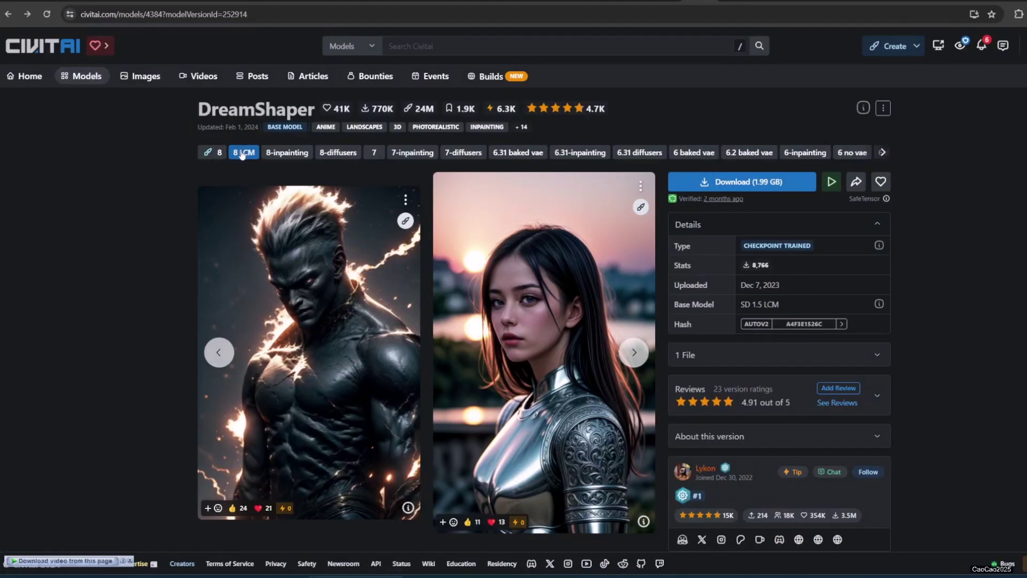
- Compare Civitai's plain DreamShaper 8 version against the 8 LCM version
left_click(217, 152)
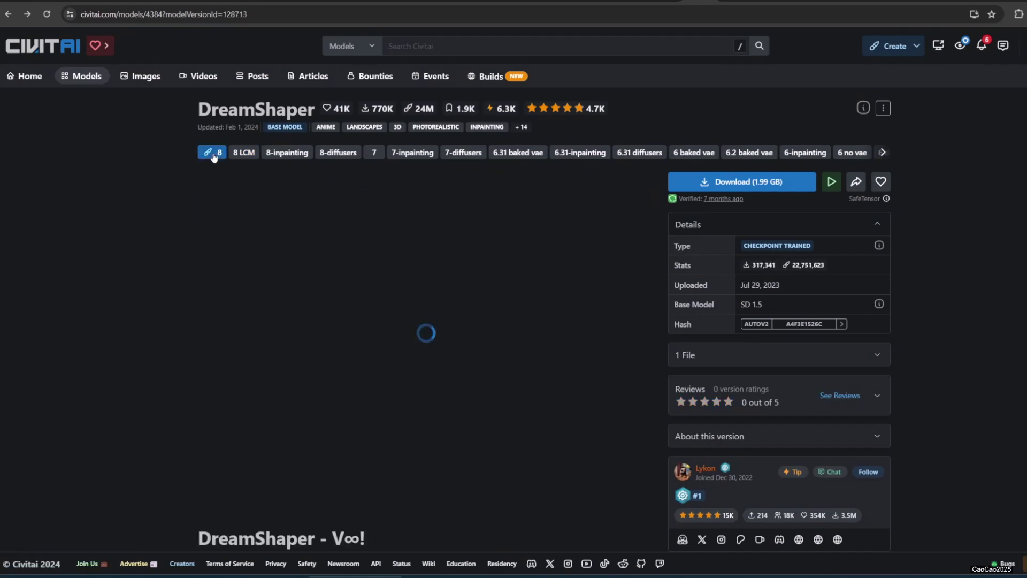
left_click(242, 154)
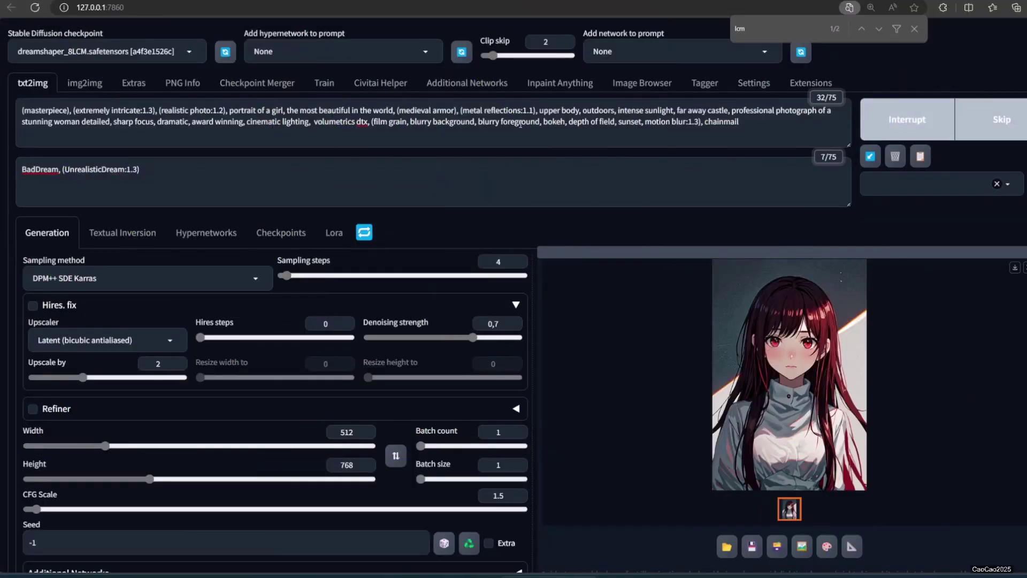
- Review the armoured DreamShaper 8 LCM portraits full-size and render a short-haired one
left_click(753, 431)
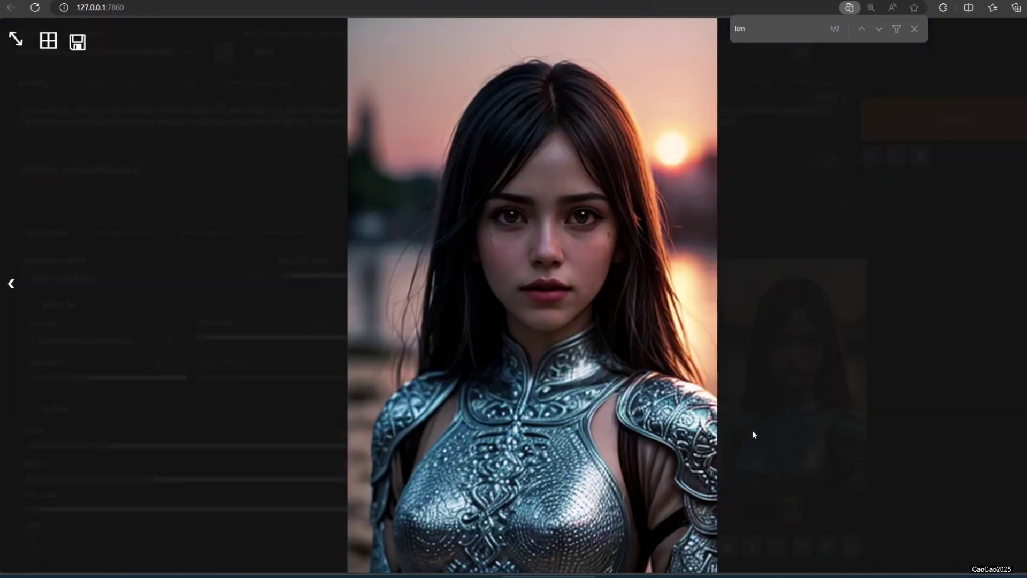
left_click(882, 375)
left_click(931, 119)
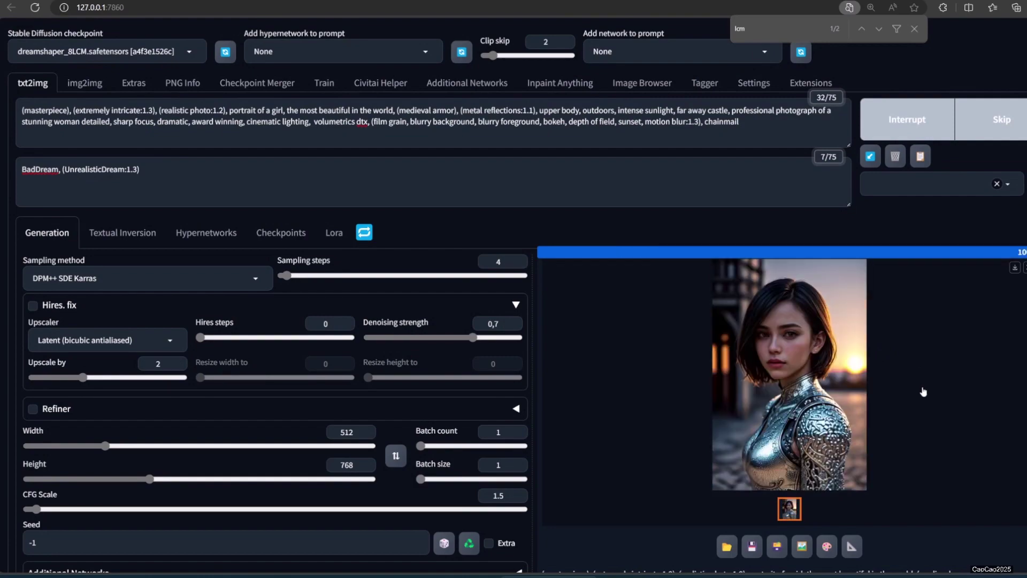
left_click(893, 374)
left_click(893, 370)
- Enable Hires. fix, render an upscaled armoured portrait and check it full-size
left_click(33, 306)
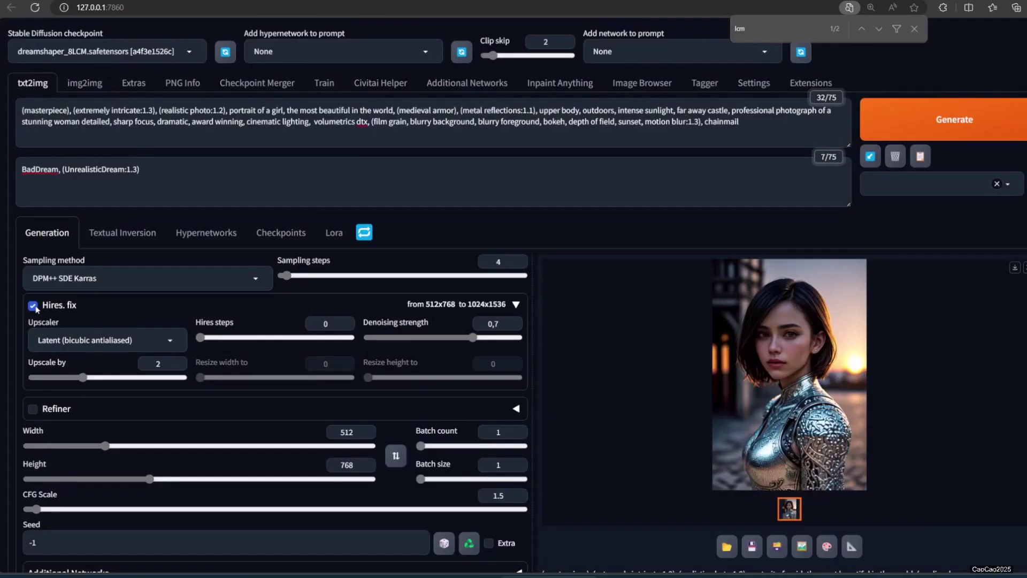
left_click(791, 372)
left_click(846, 368)
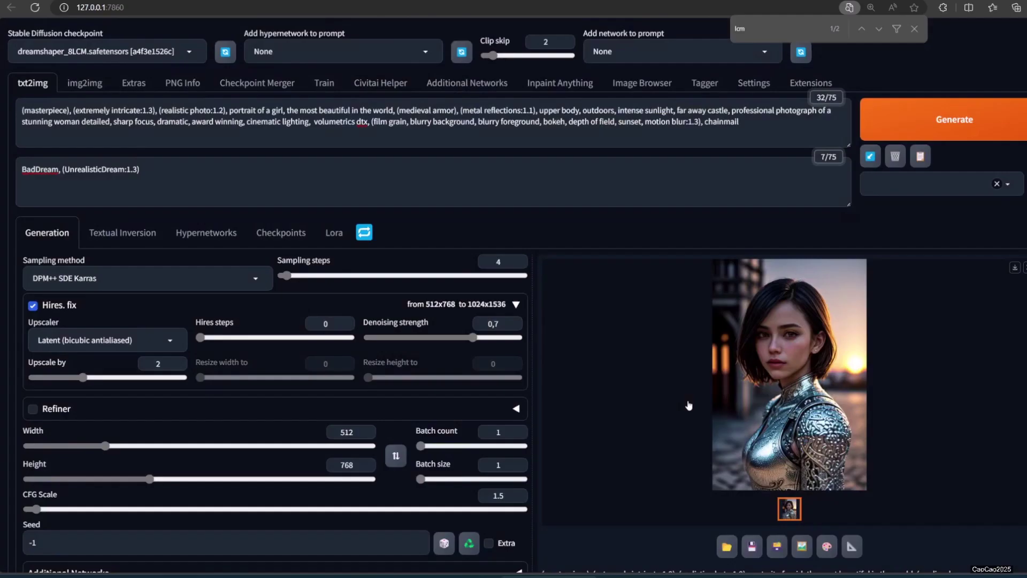
left_click(891, 127)
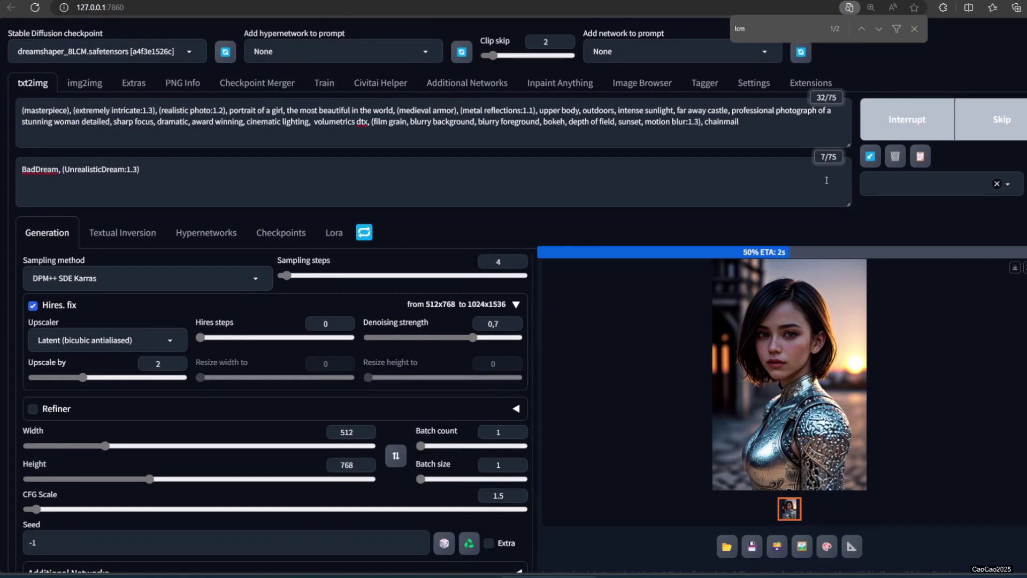
key("alt+Tab")
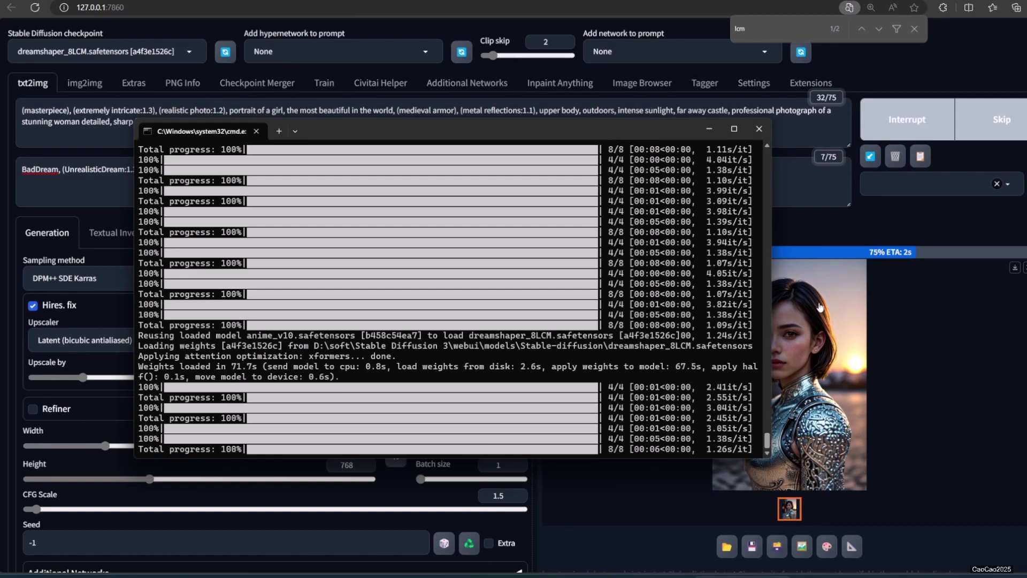
left_click(826, 364)
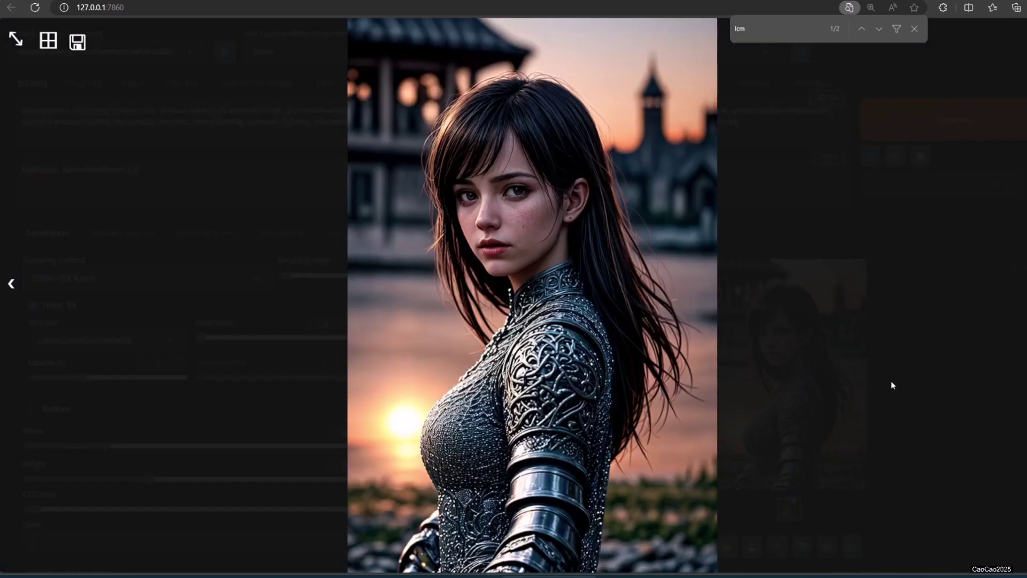
left_click(920, 236)
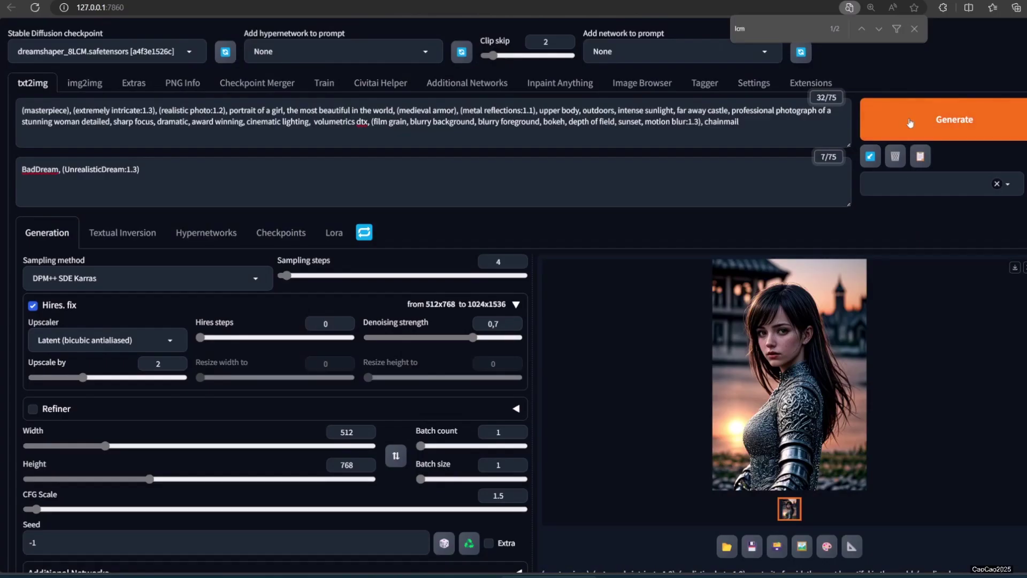
- Render another upscaled portrait, review it, and send the chainmail portrait to inpaint
left_click(914, 114)
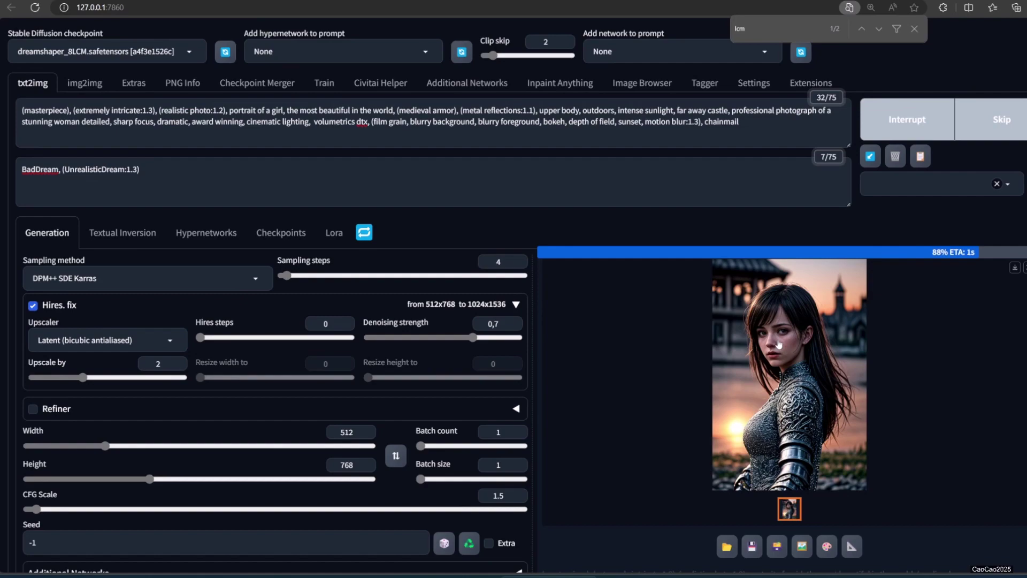
left_click(779, 344)
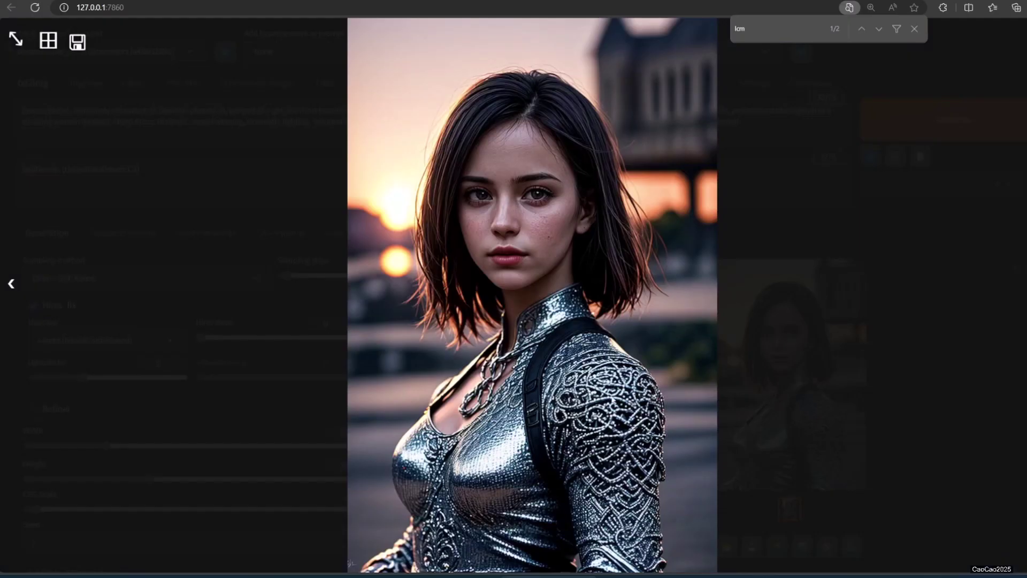
left_click(918, 382)
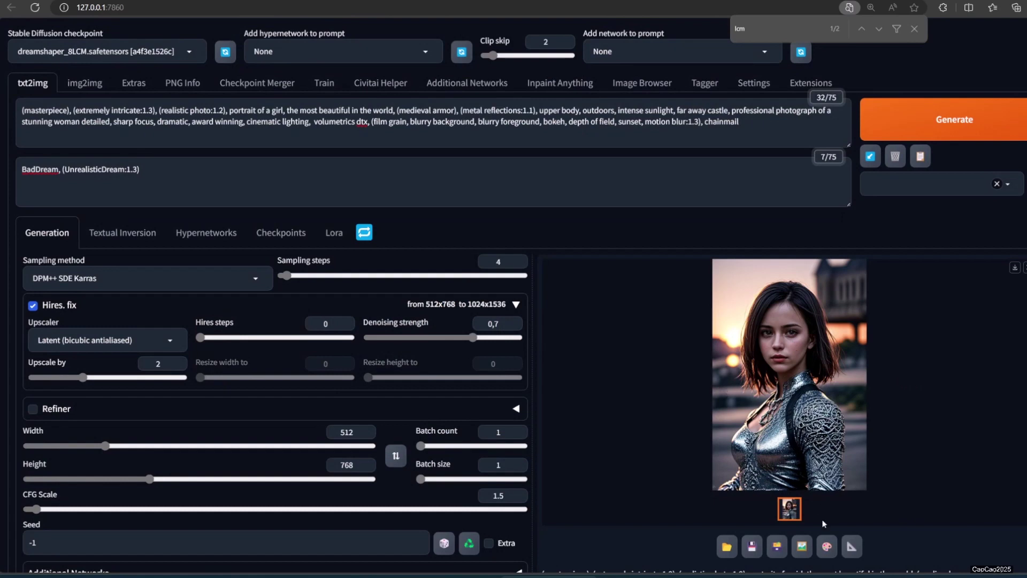
left_click(827, 546)
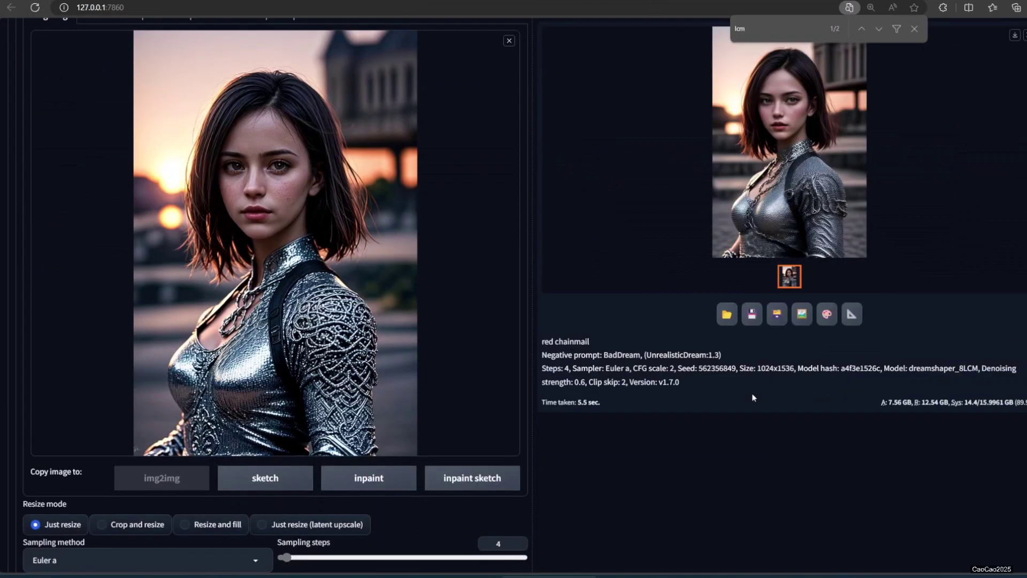
- Run the 'red cloth' img2img restyle and inspect the red-clothed result full-size
scroll(752, 398, "up", 5)
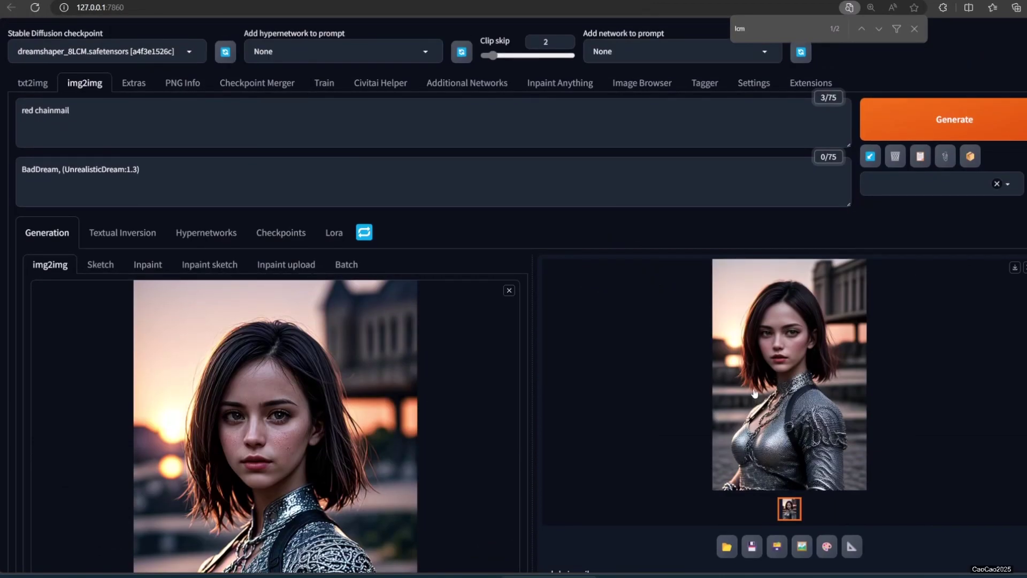
scroll(754, 393, "down", 10)
left_click_drag(328, 297, 419, 300)
scroll(917, 131, "up", 10)
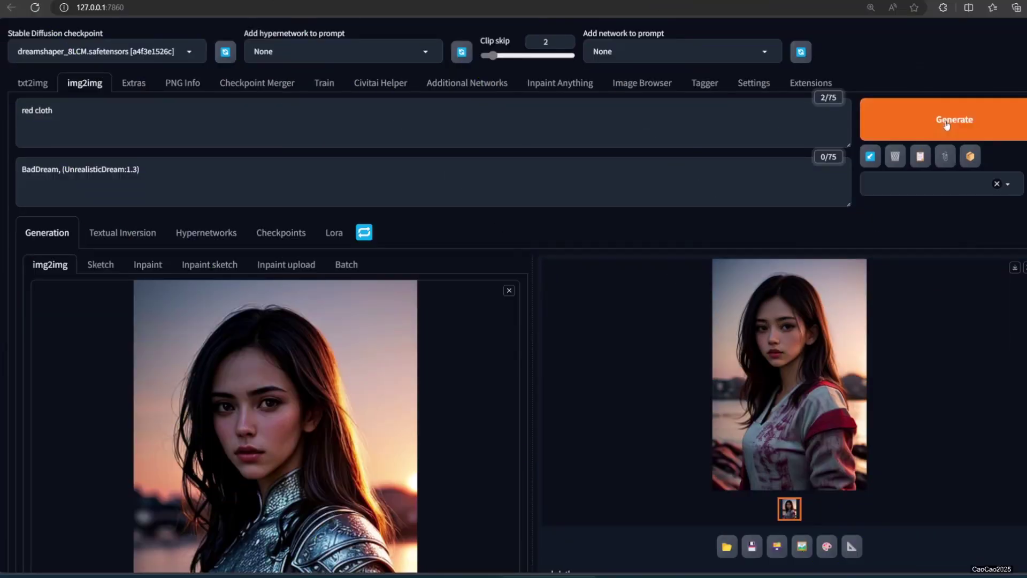
left_click(789, 435)
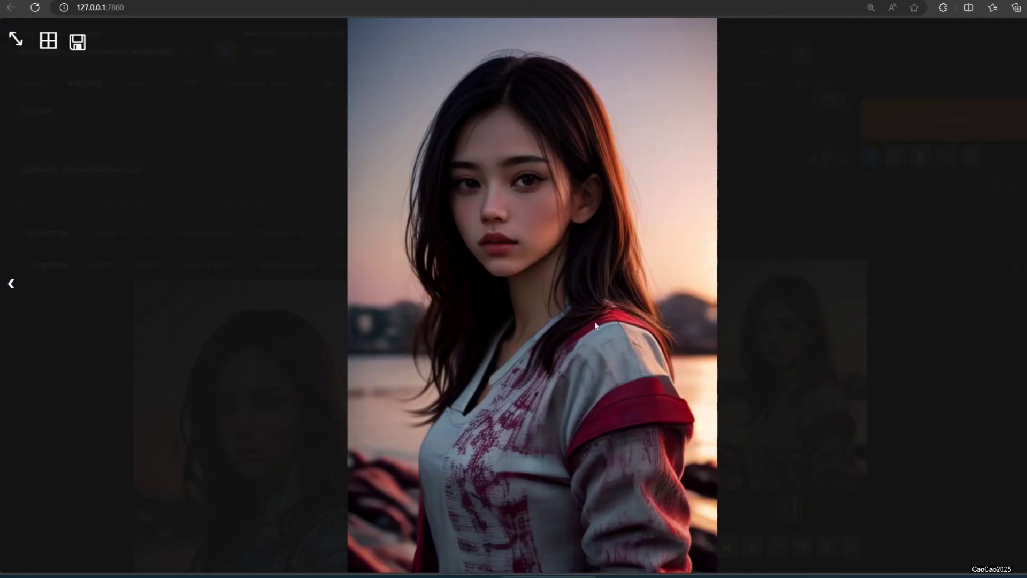
left_click(854, 374)
- Raise Denoising strength to 0.75 and regenerate, giving a red hooded cloak
scroll(669, 419, "down", 9)
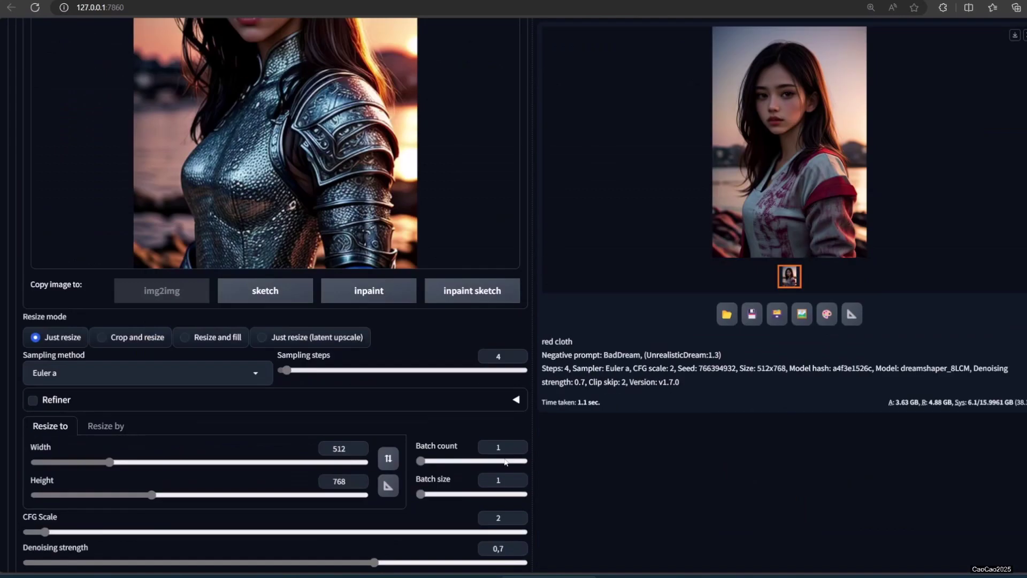
left_click_drag(375, 417, 400, 422)
scroll(668, 321, "up", 10)
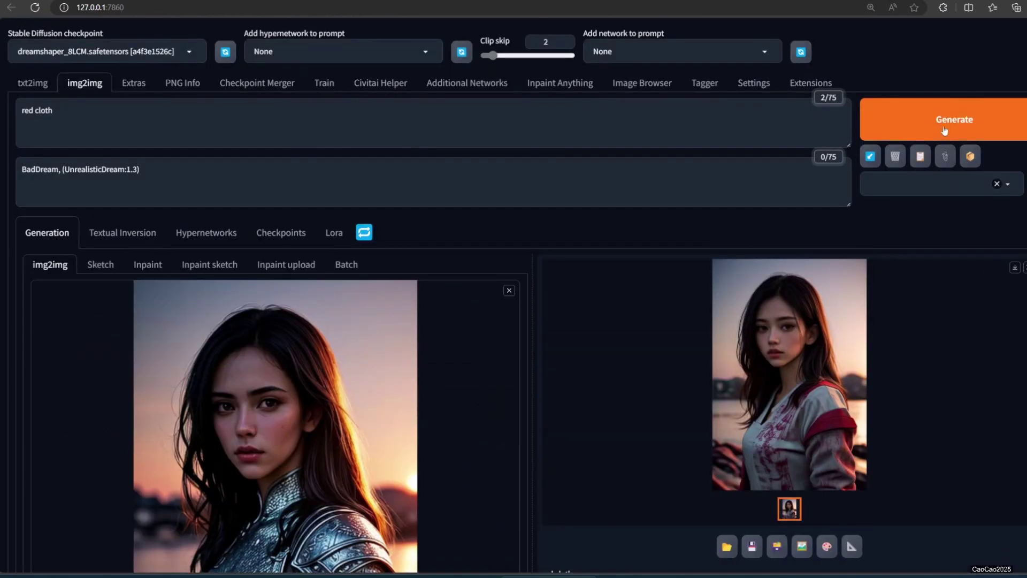
left_click(929, 120)
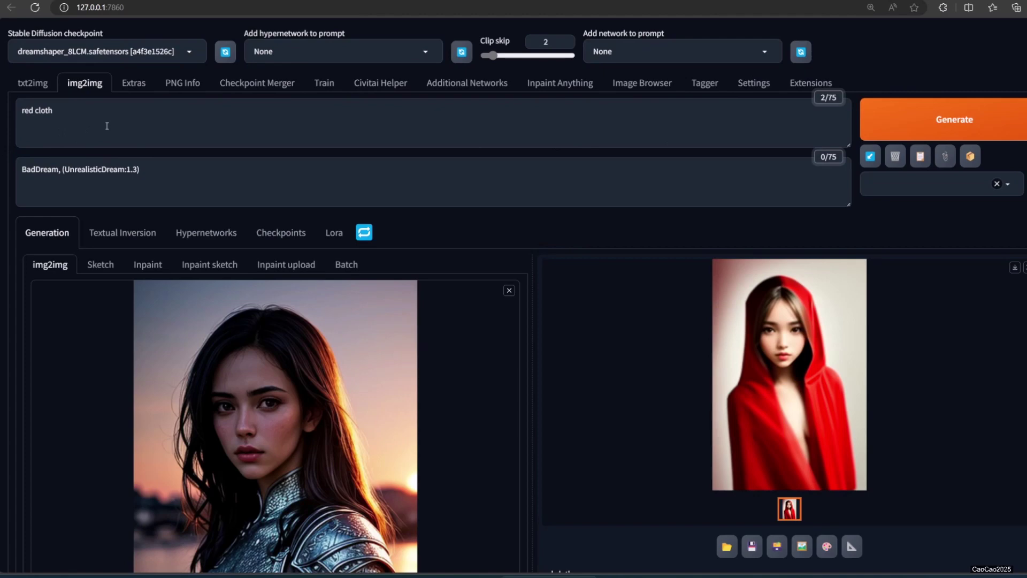
scroll(249, 332, "down", 5)
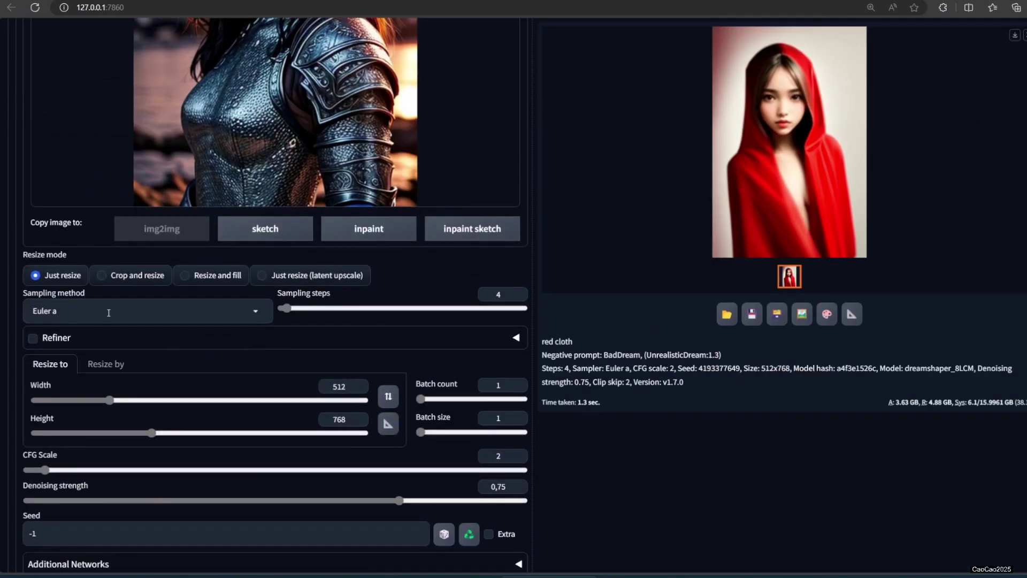
scroll(109, 313, "up", 2)
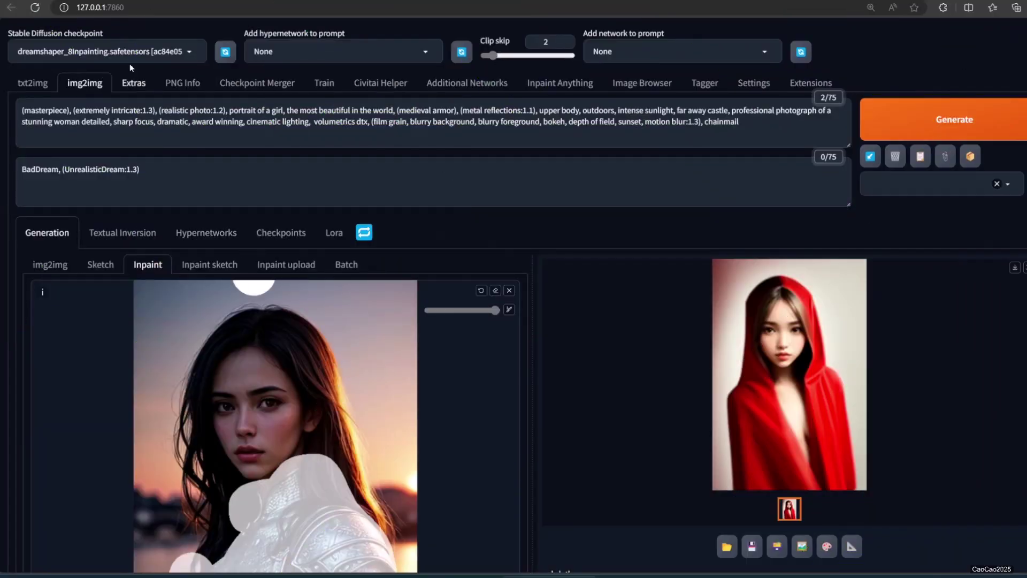
- Inpaint the armor with 'red suit', then 'school uniform', producing a vest, shirt and red tie
left_click_drag(735, 119, 651, 120)
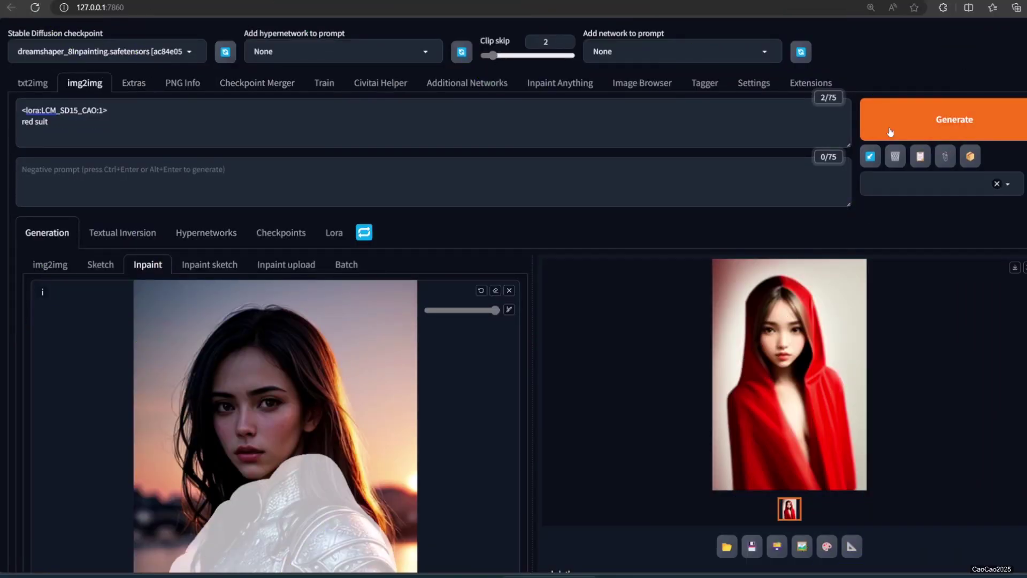
left_click(889, 131)
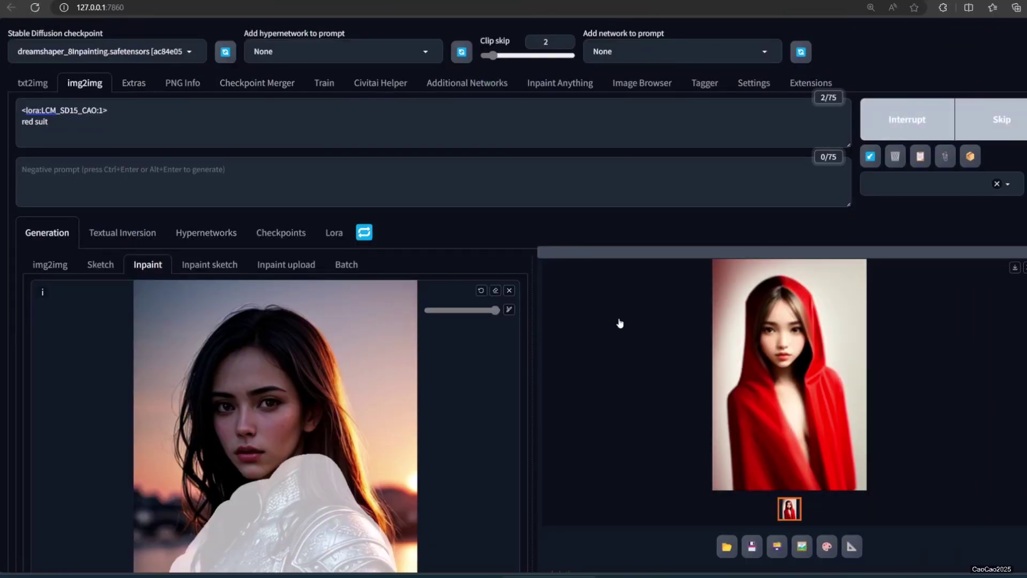
scroll(555, 382, "down", 2)
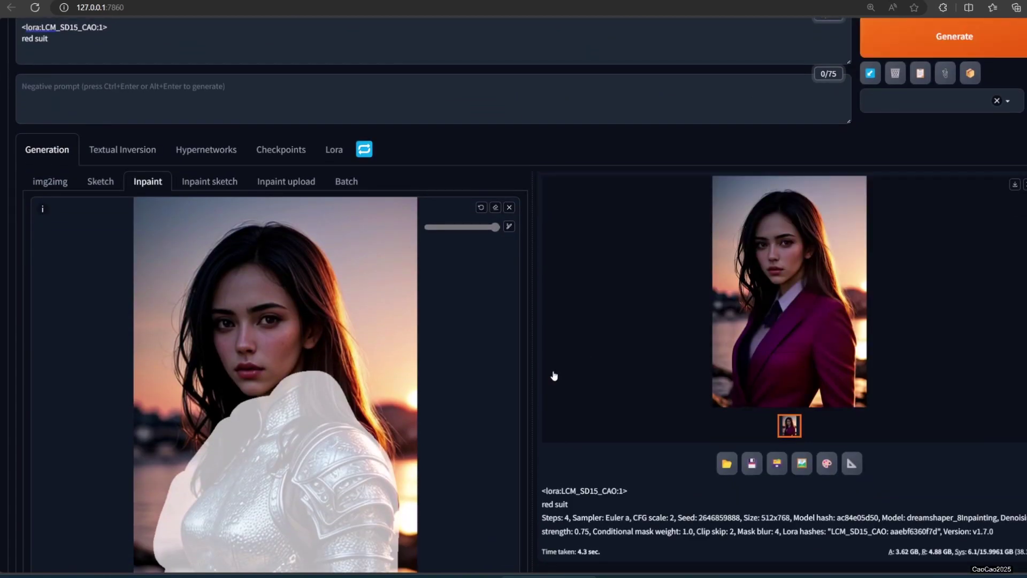
scroll(566, 360, "up", 2)
left_click(940, 126)
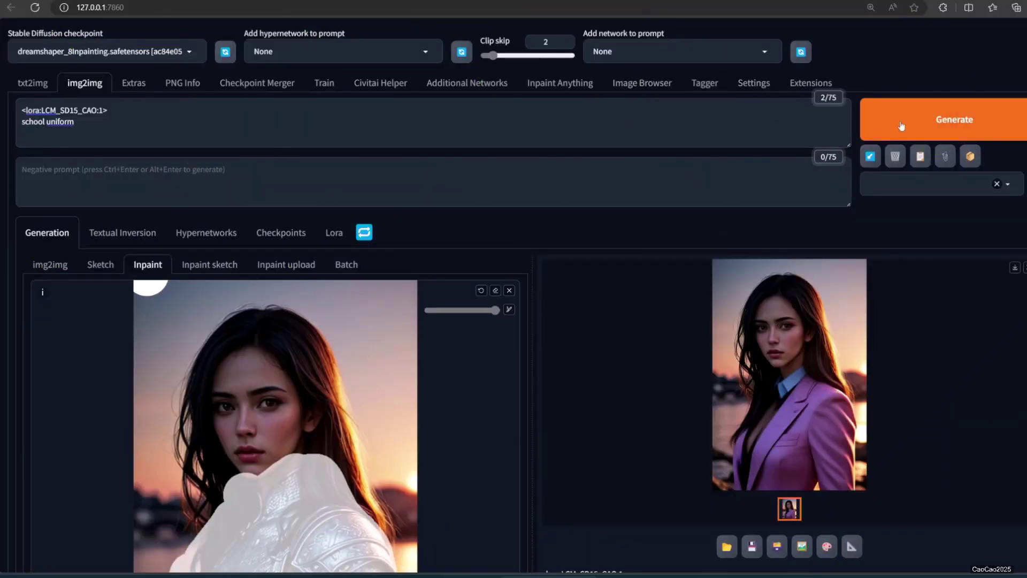
left_click(901, 127)
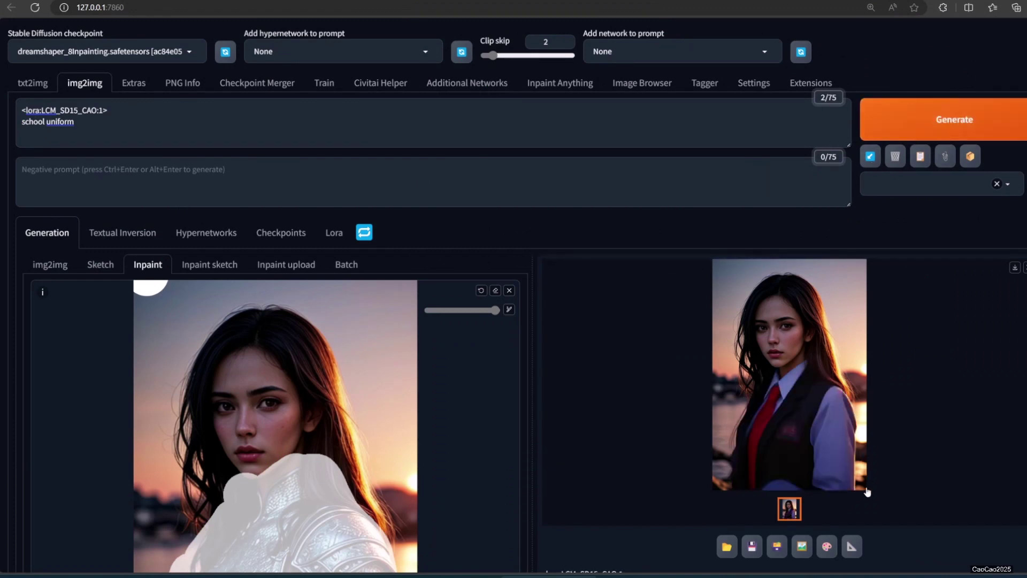
- Load the school-uniform result, replace the outfit mask with a head mask, and inpaint a 'golf hat'
left_click(828, 547)
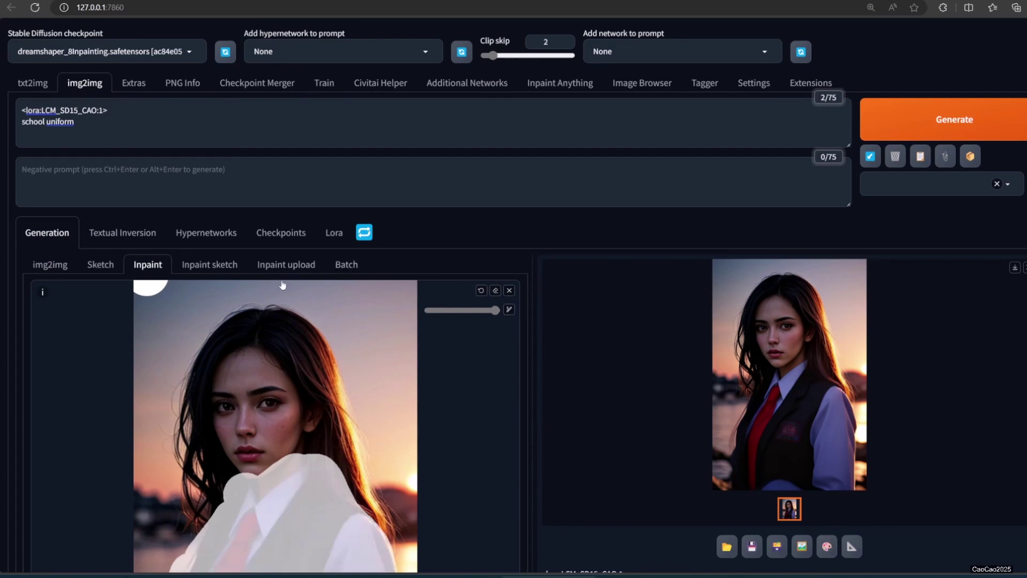
left_click(495, 292)
scroll(401, 342, "down", 2)
mouse_move(251, 219)
left_mouse_down()
mouse_move(202, 259)
mouse_move(288, 266)
left_mouse_up()
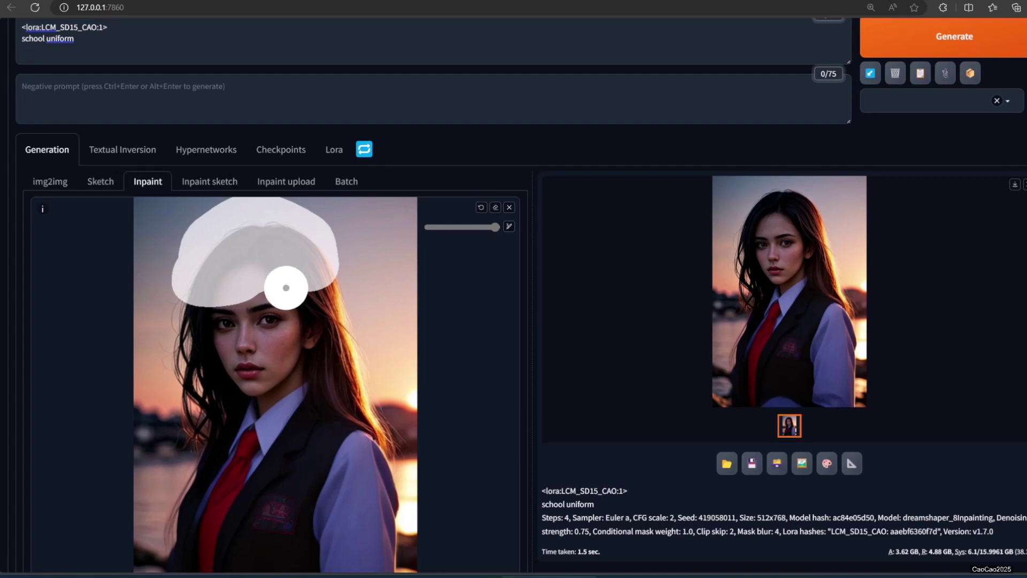
scroll(281, 300, "up", 2)
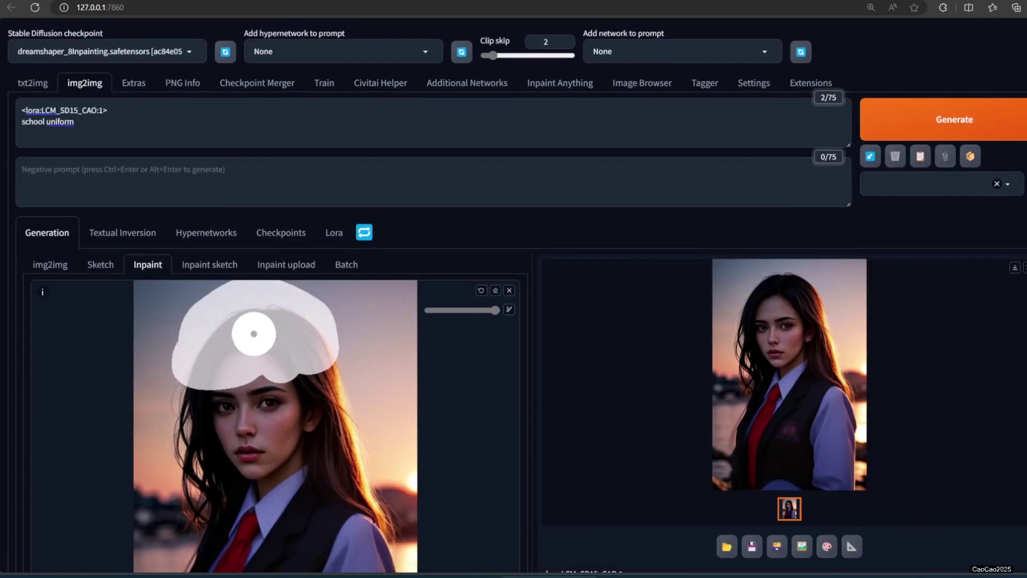
left_click(837, 326)
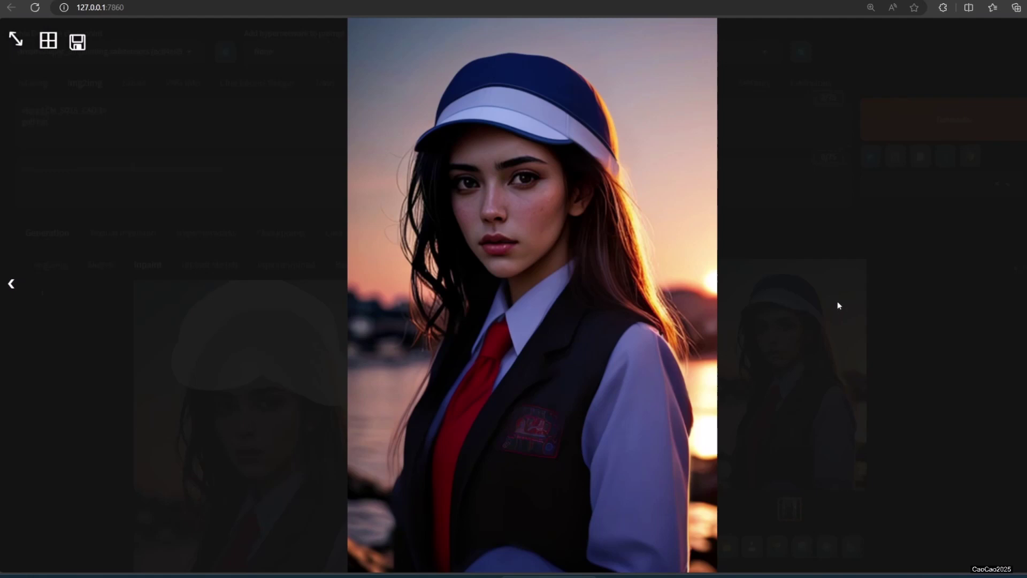
left_click(838, 305)
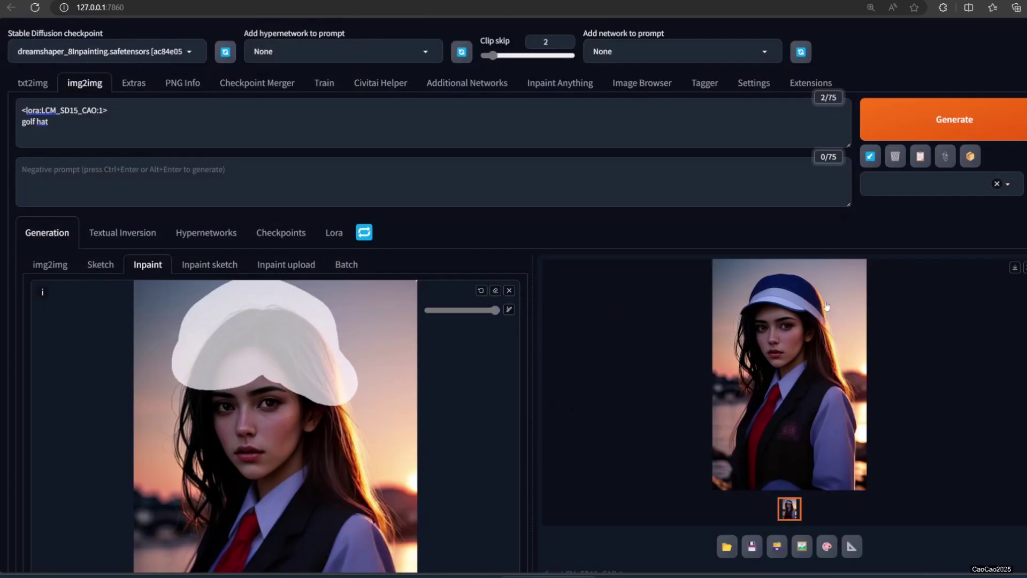
- Widen the hat mask, regenerate the white cap, and send that result to inpaint
left_click_drag(273, 363, 156, 375)
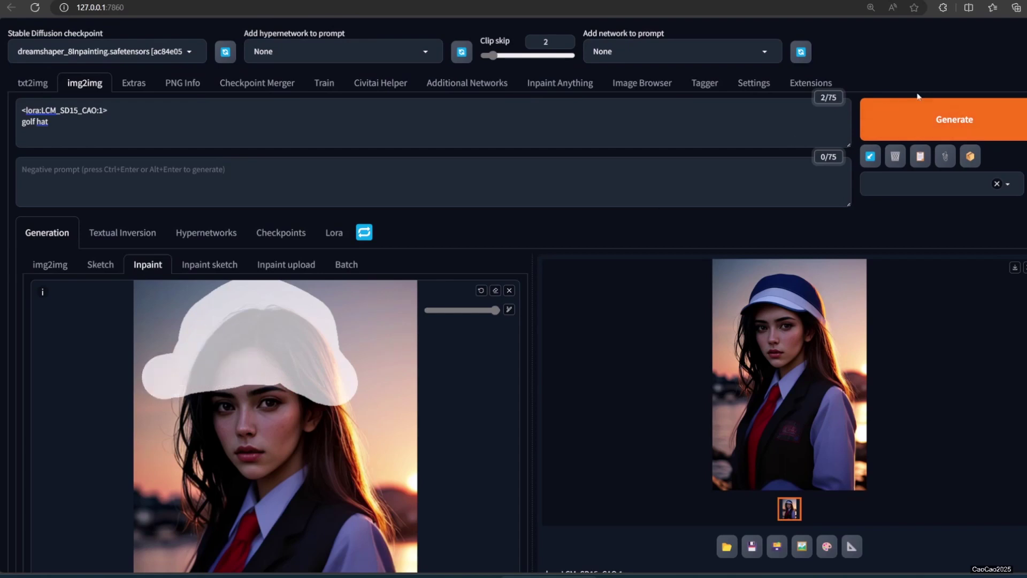
left_click(946, 121)
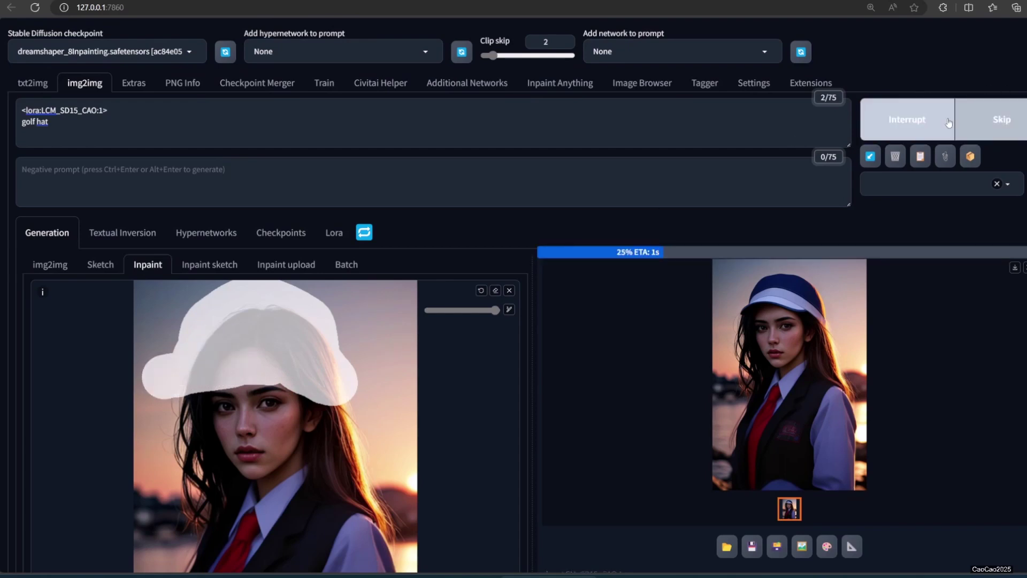
left_click(822, 308)
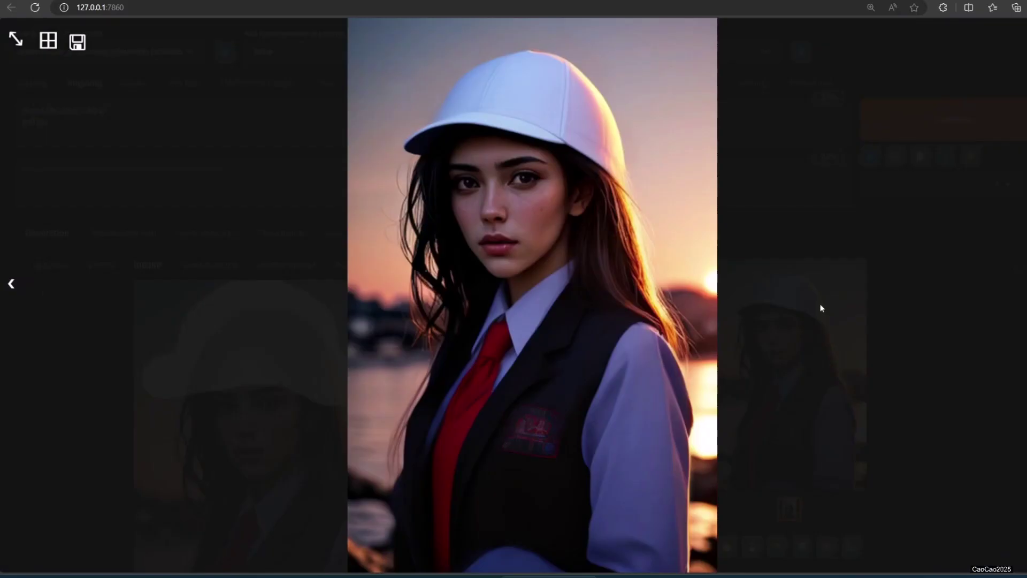
left_click(730, 303)
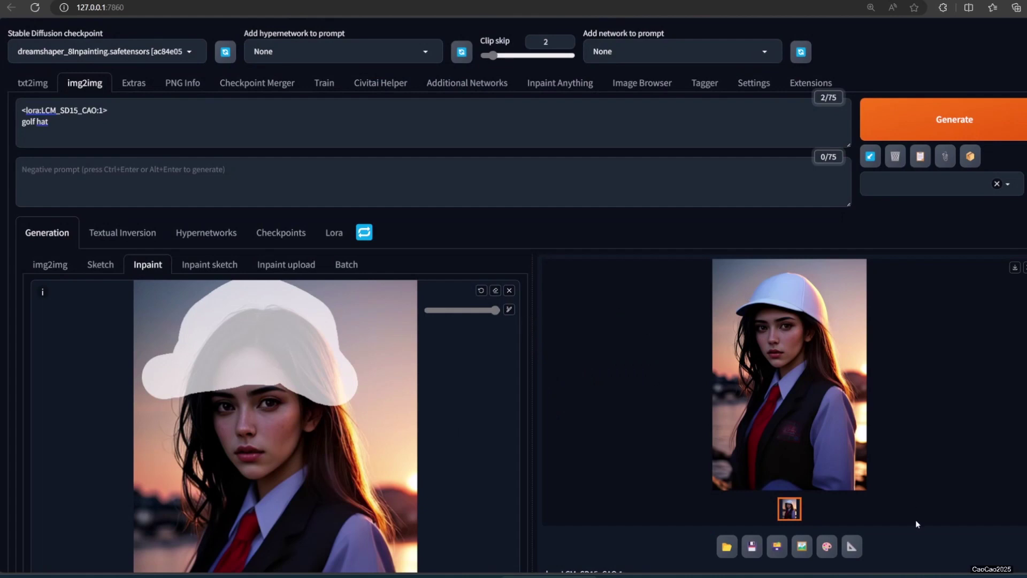
left_click(827, 546)
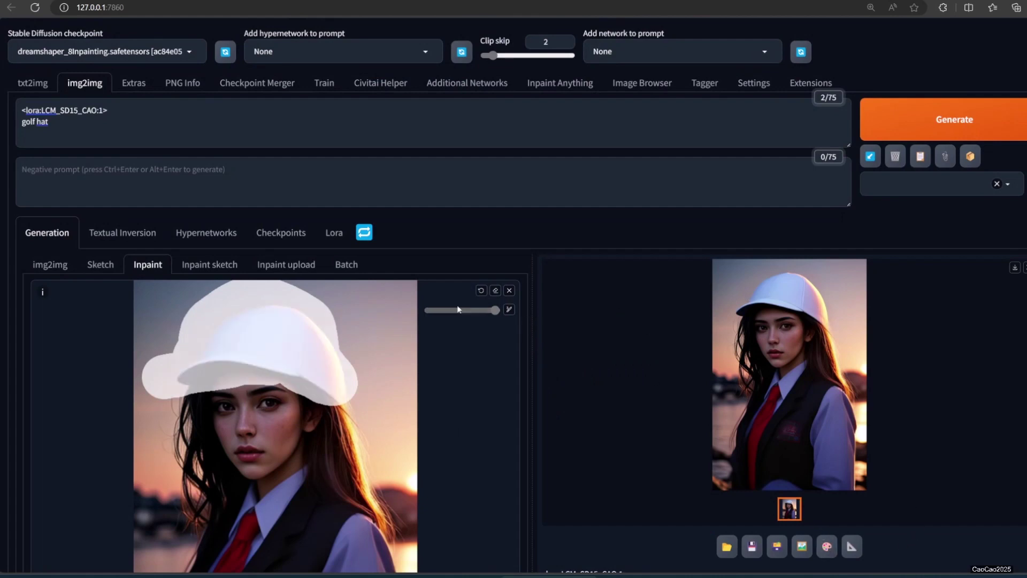
scroll(466, 350, "down", 3)
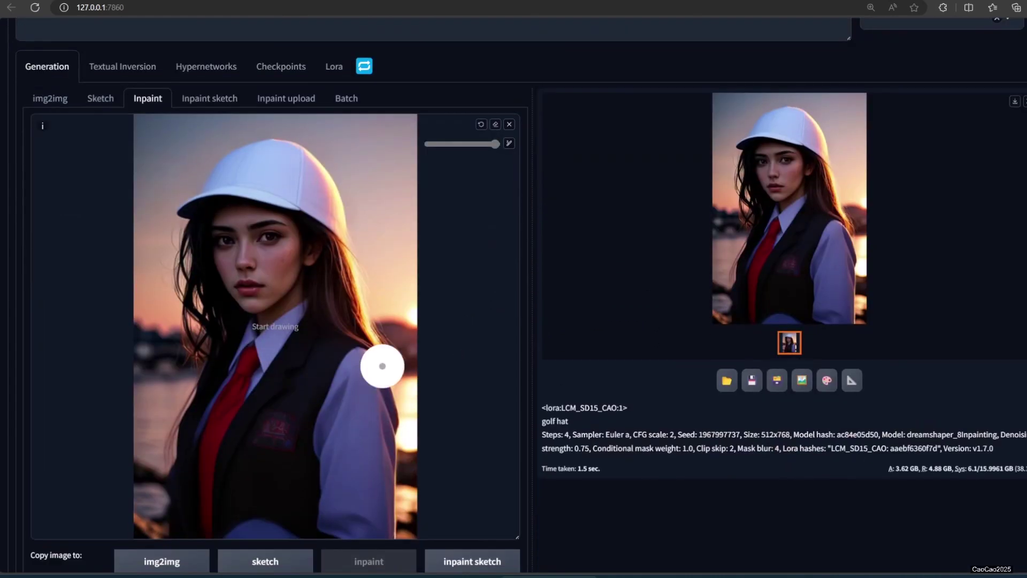
scroll(423, 382, "down", 5)
scroll(396, 374, "up", 4)
scroll(405, 400, "up", 1)
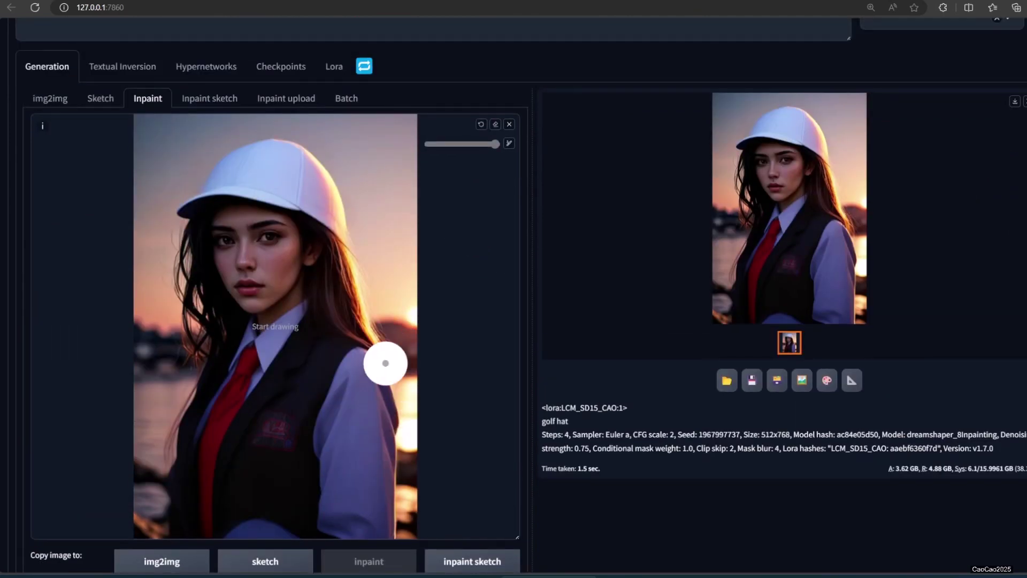
scroll(328, 355, "up", 3)
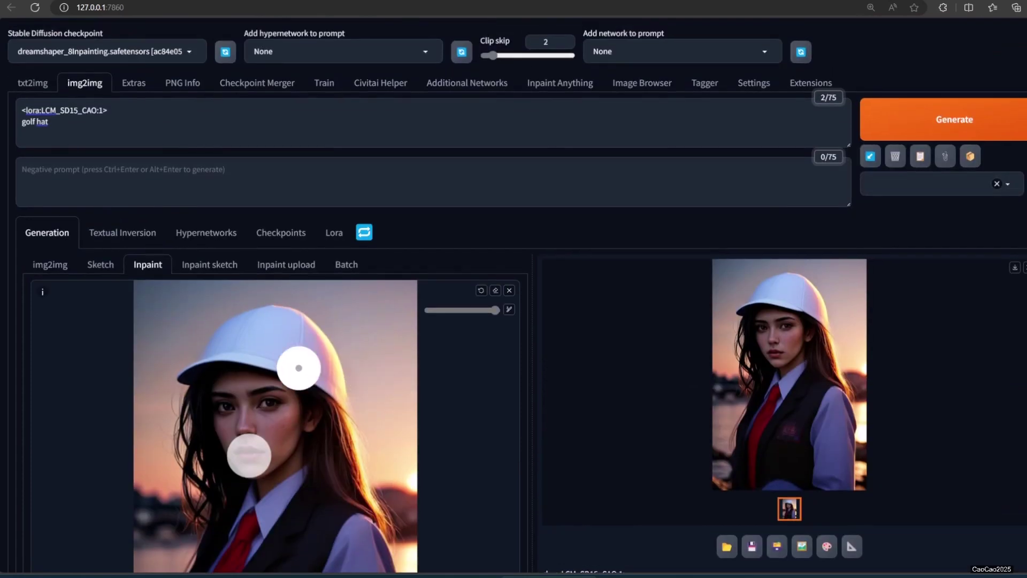
- Replace 'golf hat' with 'smiling' in the prompt and inpaint the mouth, checking the smile full-size
scroll(246, 374, "up", 2)
left_click_drag(127, 141, 22, 122)
type("smiling")
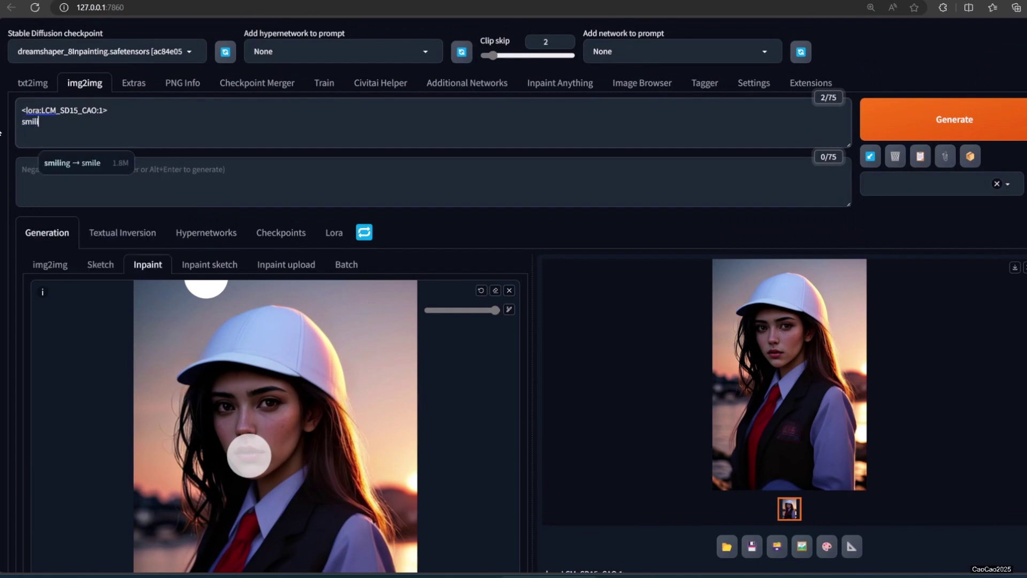
left_click(953, 111)
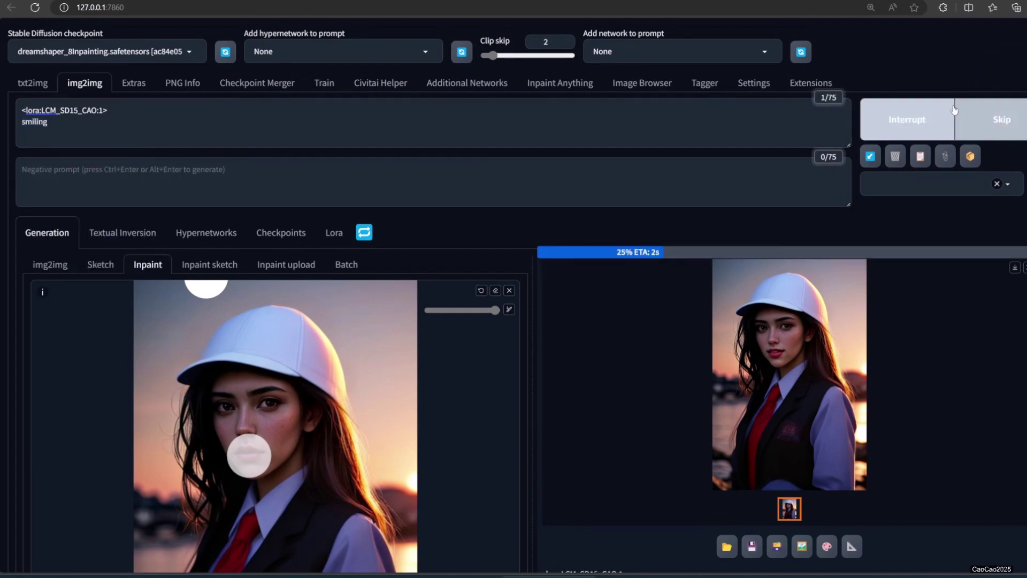
left_click(838, 364)
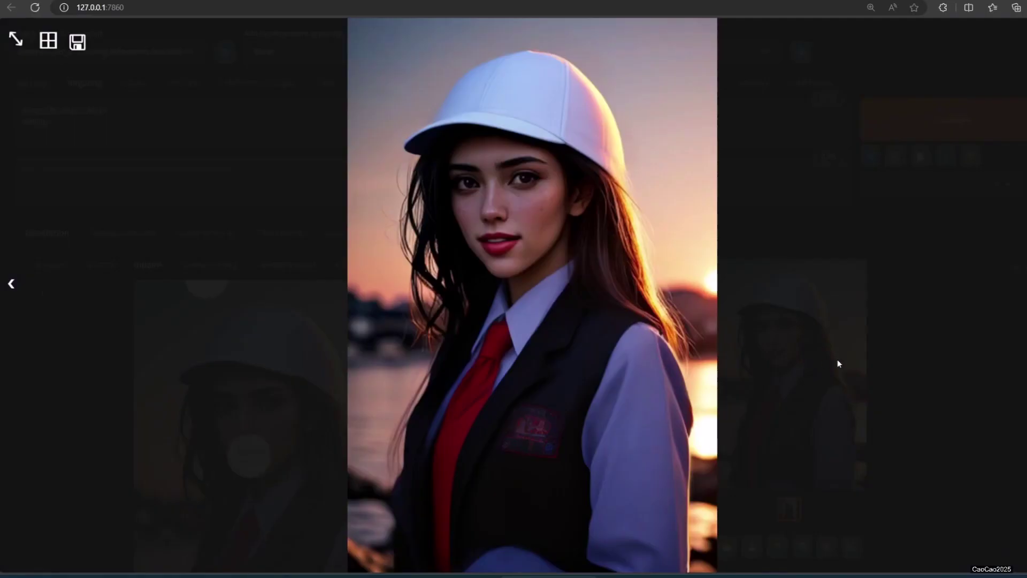
left_click(917, 366)
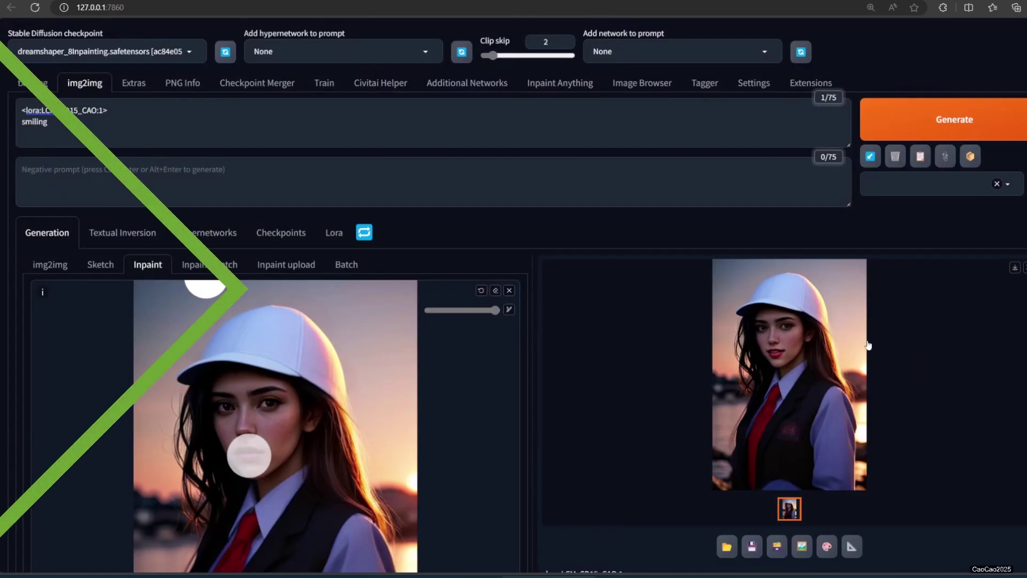